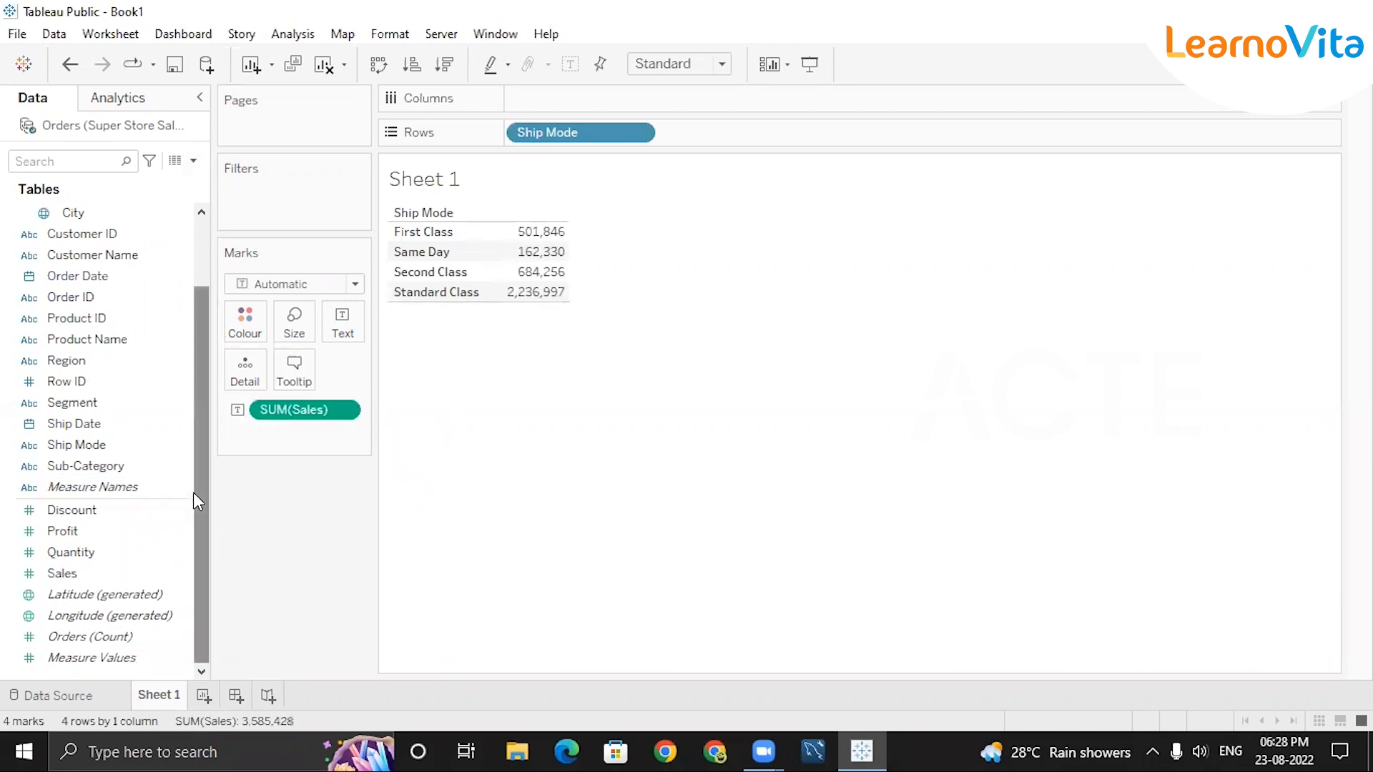
Add a Sub-Category filter to the sheet that keeps only Accessories.
scroll(193, 492, up, 1)
drag(204, 282, 203, 254)
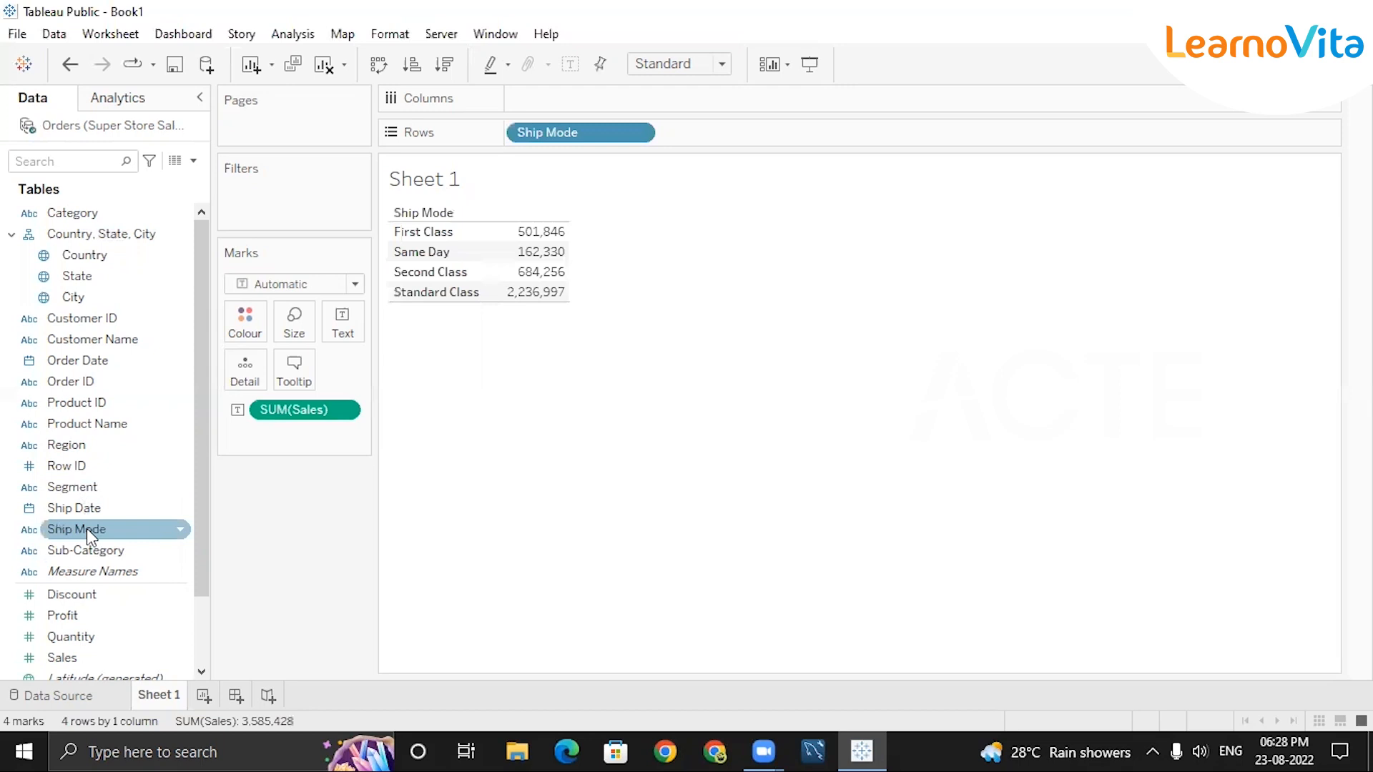
drag(87, 529, 407, 369)
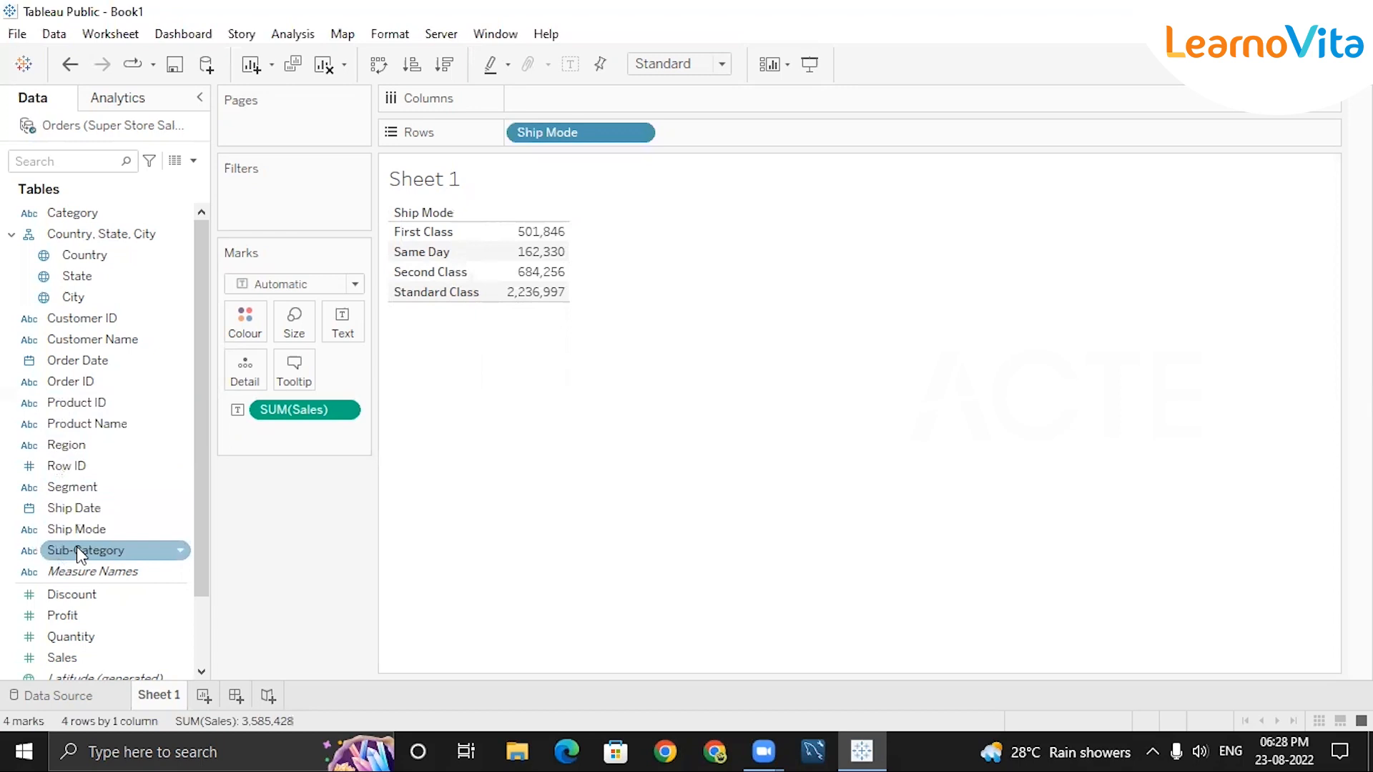
mouse_move(107, 552)
mouse_down()
mouse_move(259, 434)
mouse_move(322, 175)
mouse_move(274, 199)
mouse_move(289, 195)
mouse_up()
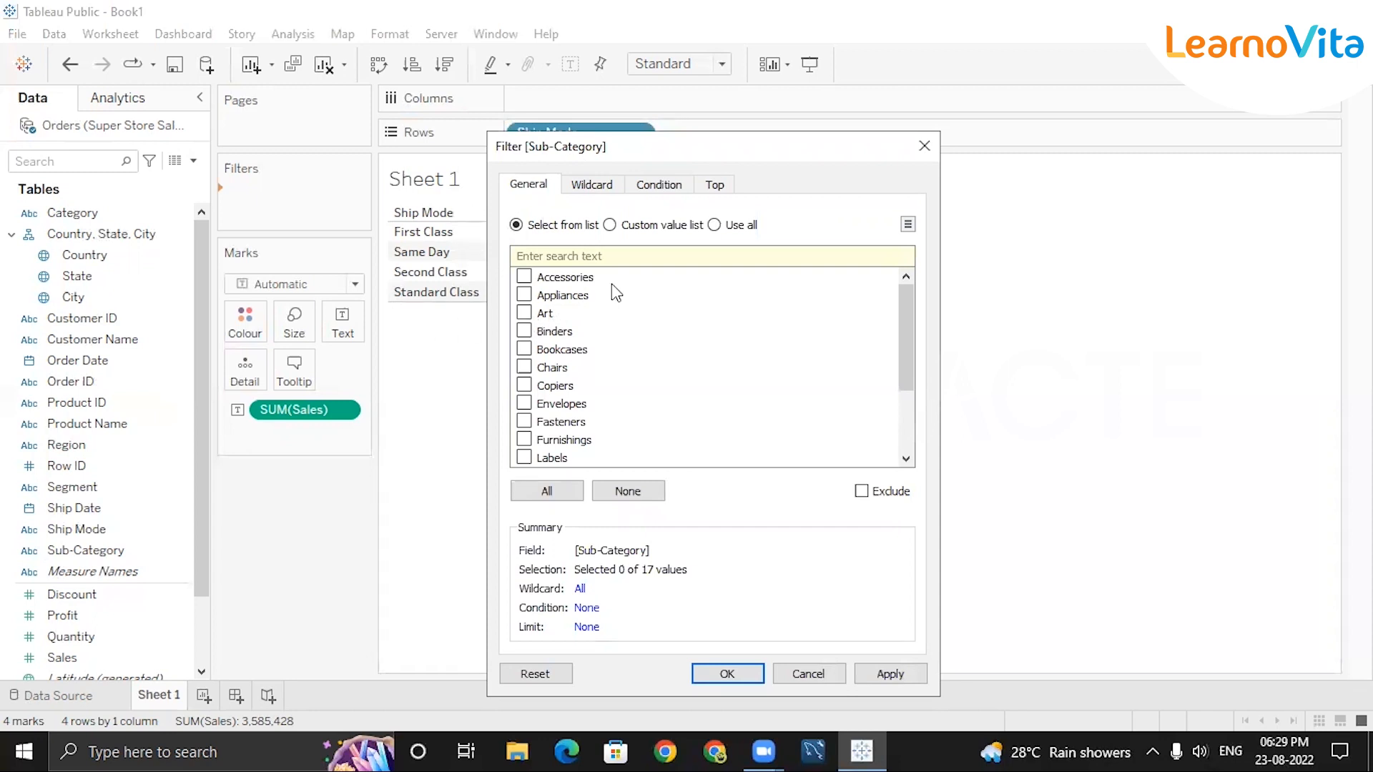
click(528, 280)
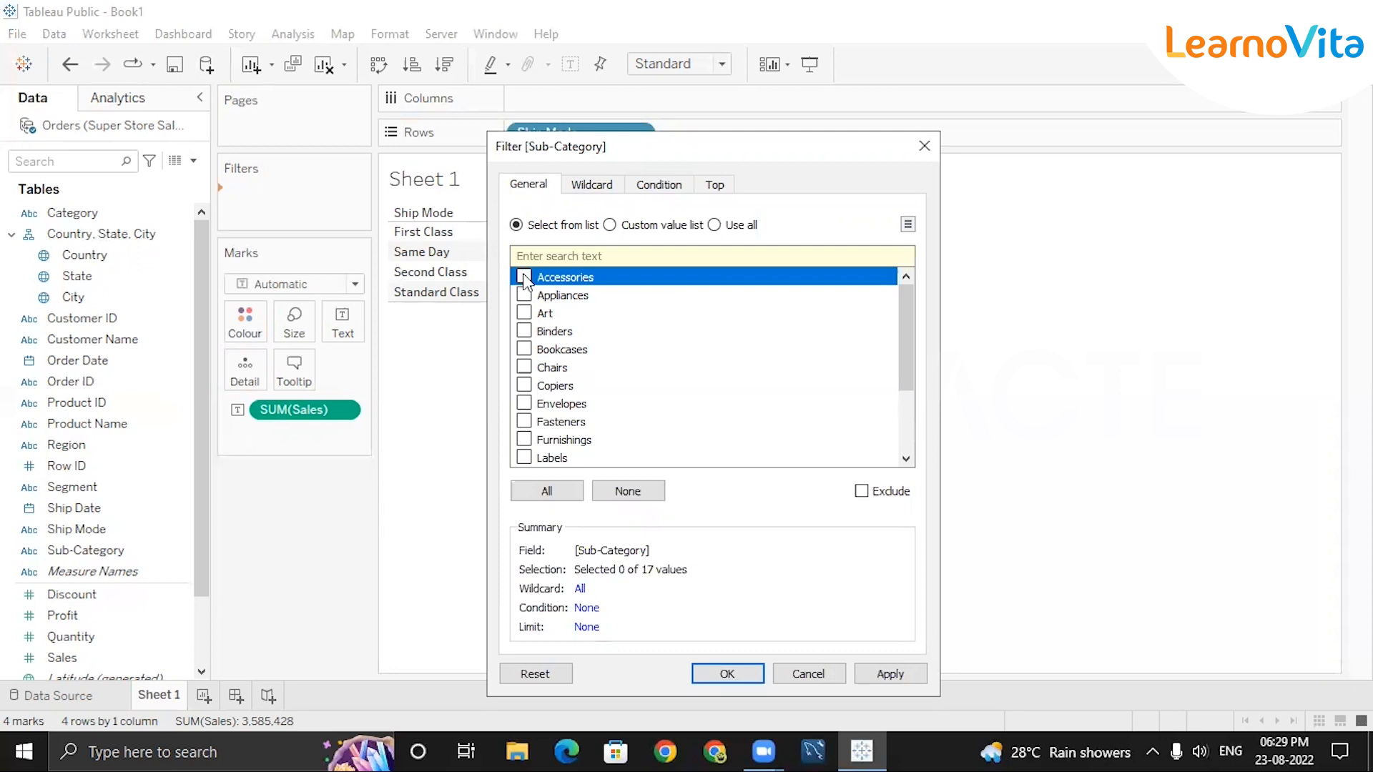
click(723, 676)
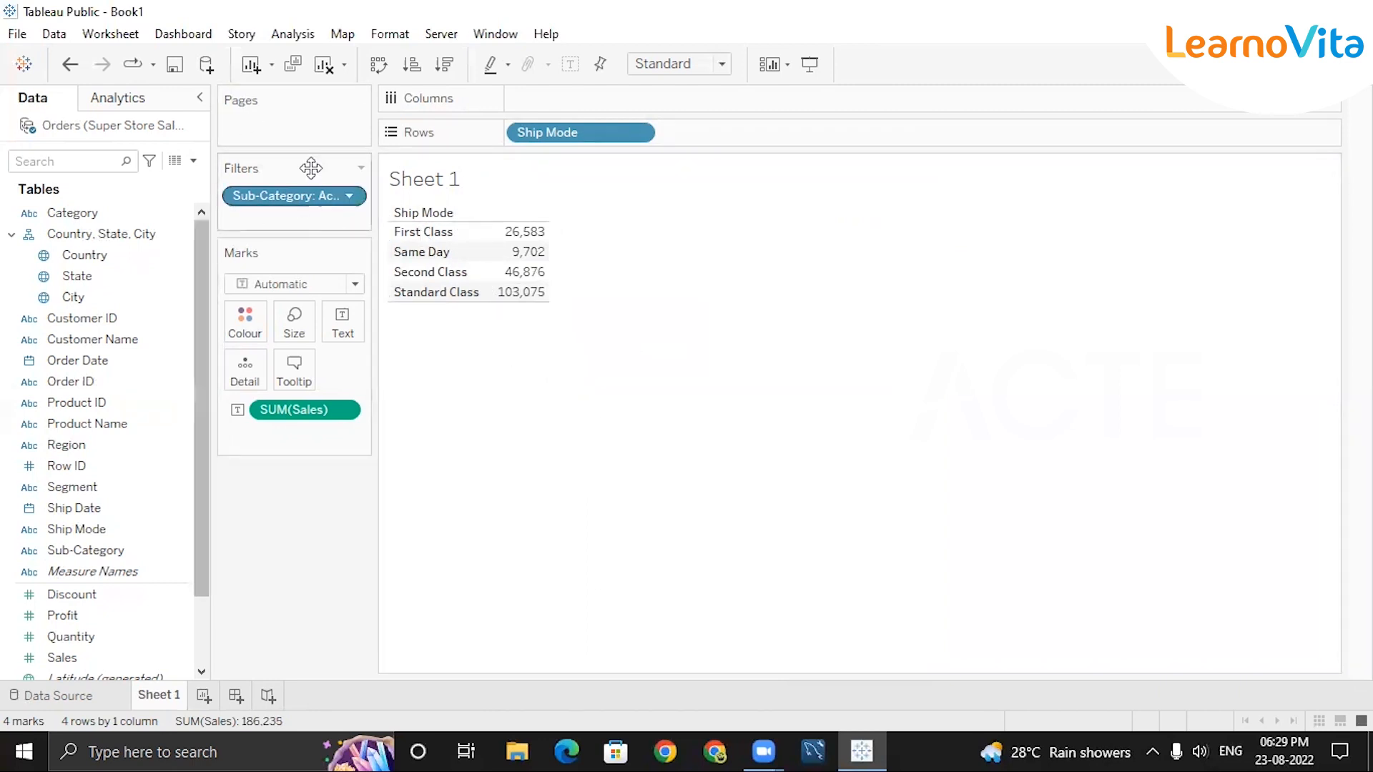
Edit the Sub-Category filter to deselect Accessories and exclude Bookcases and Chairs instead.
click(349, 195)
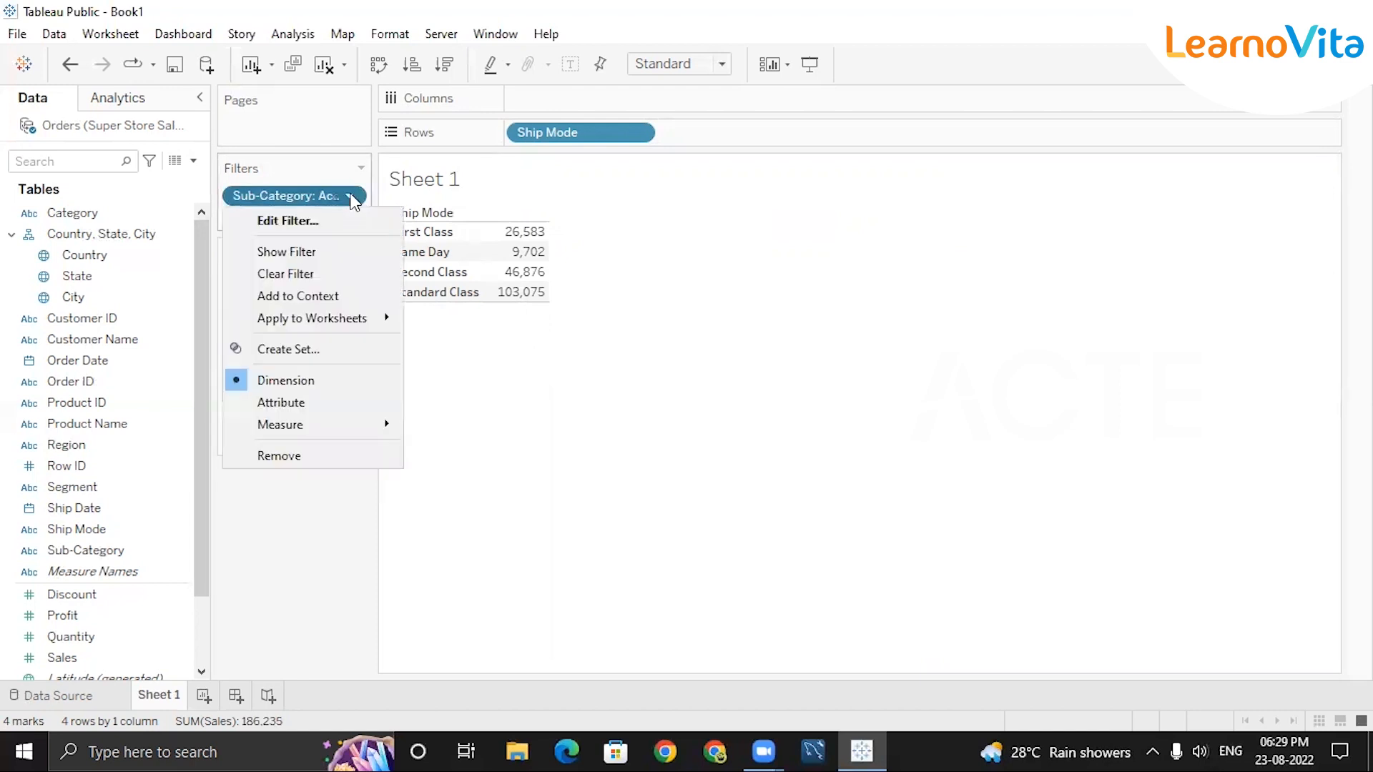
click(329, 228)
click(498, 226)
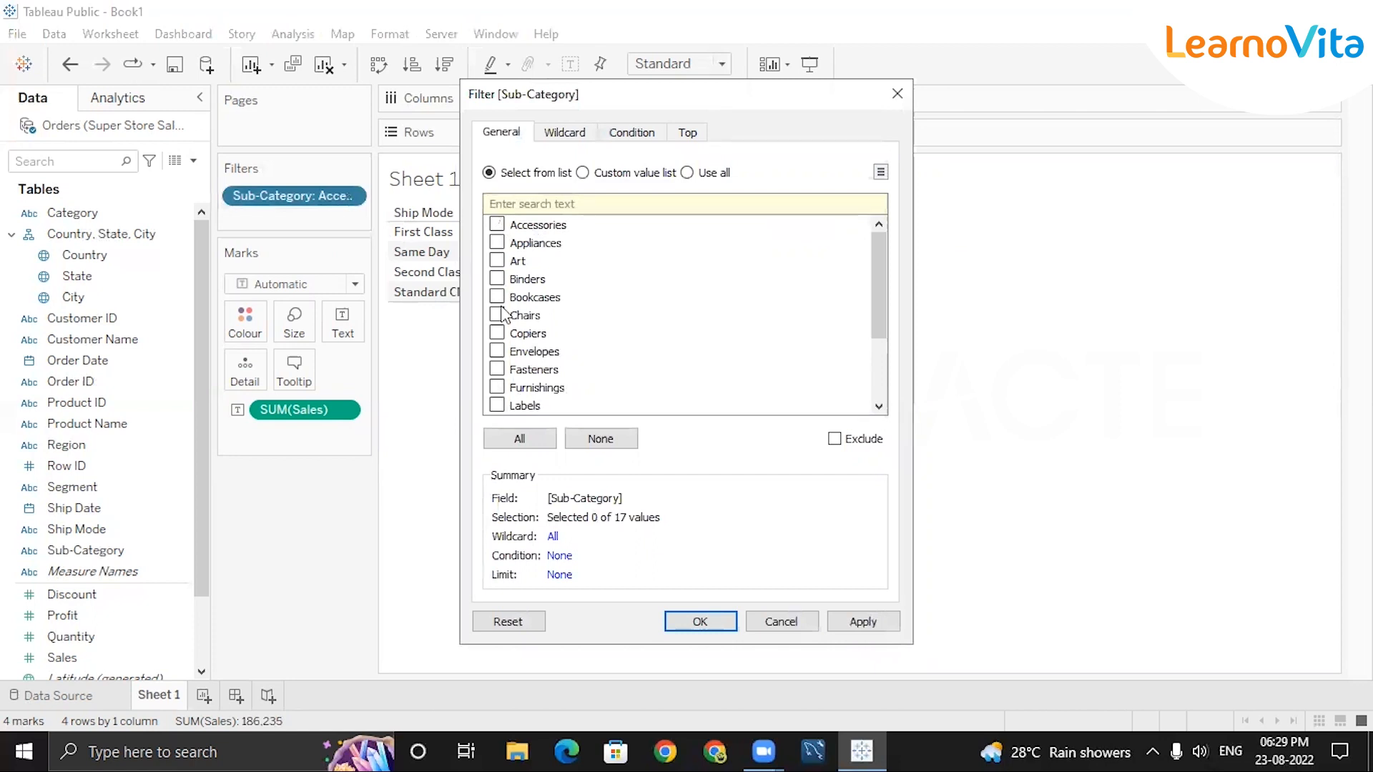
click(497, 297)
click(497, 314)
click(833, 440)
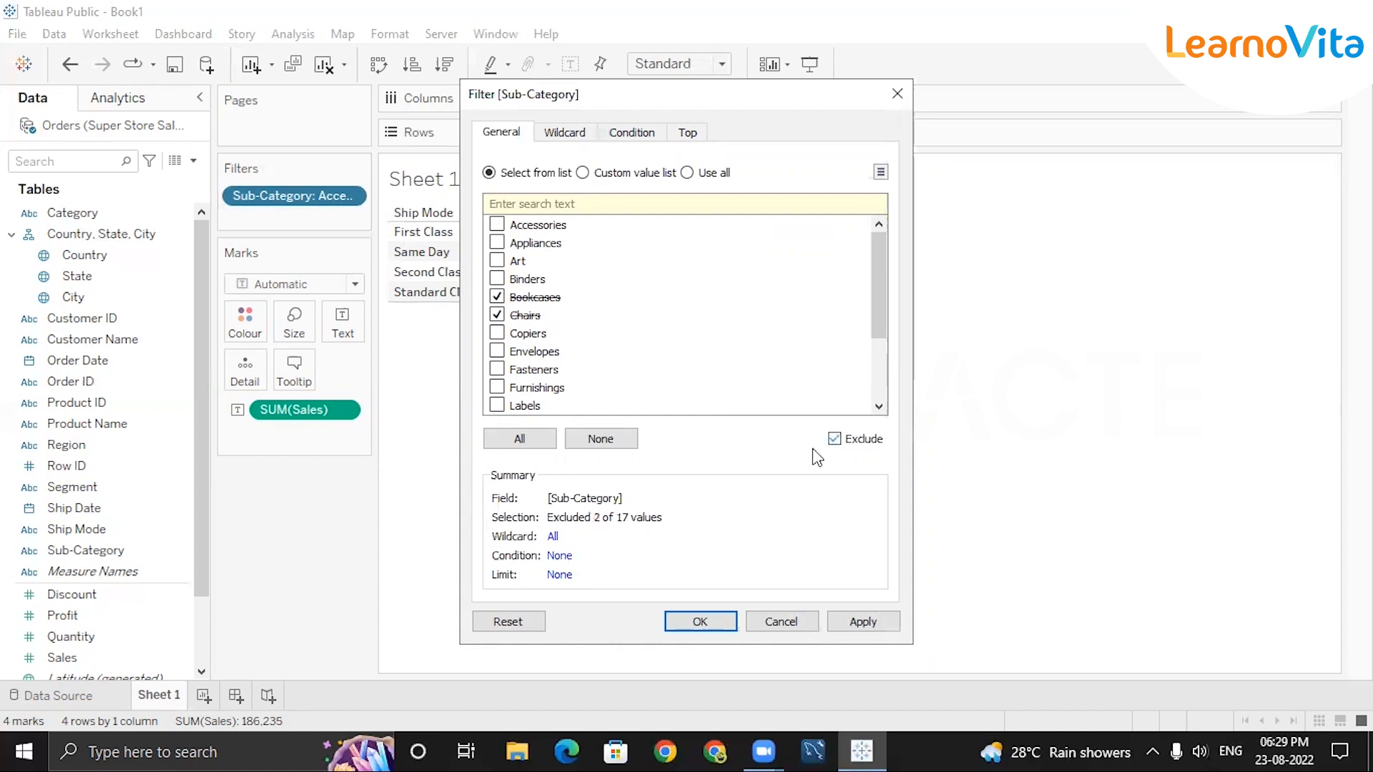
click(692, 623)
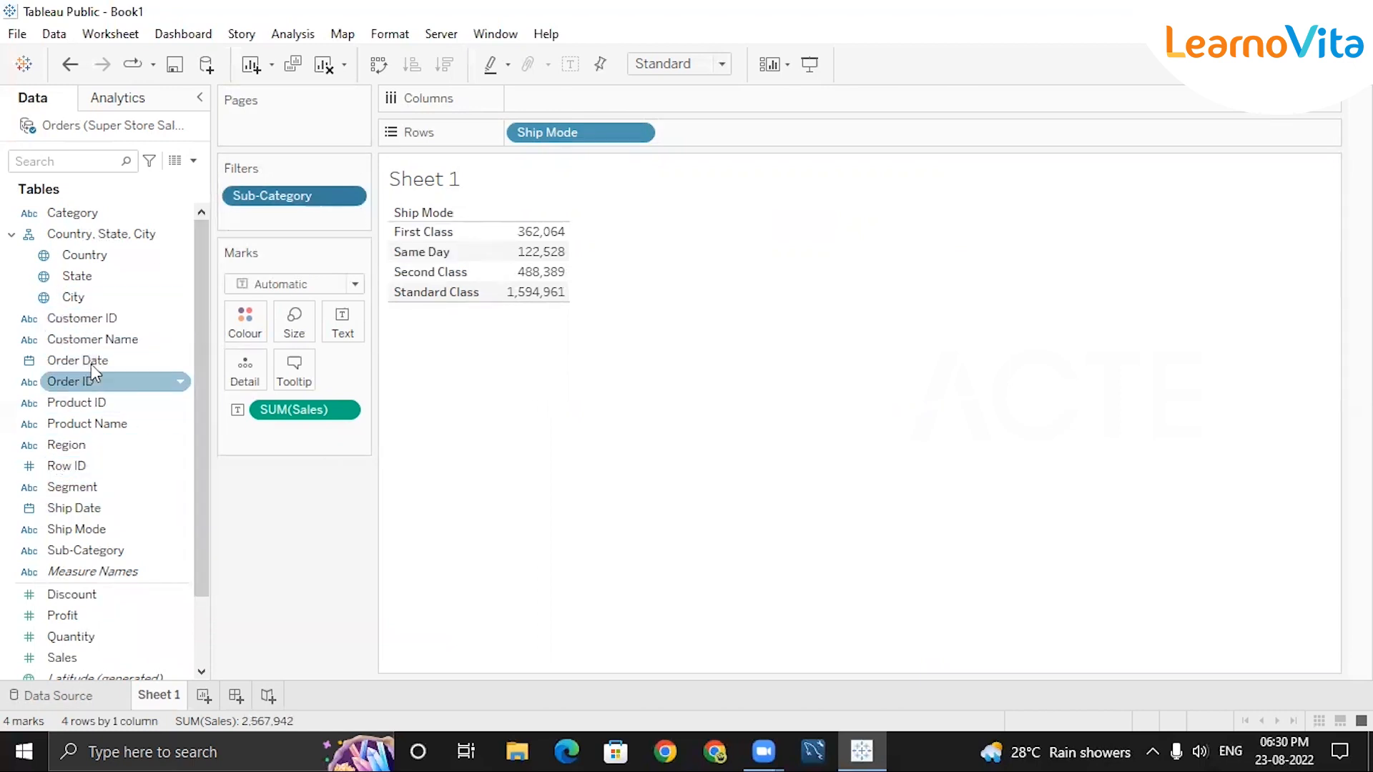
Add an Order Date filter by Years that keeps only 2014.
drag(92, 362, 294, 224)
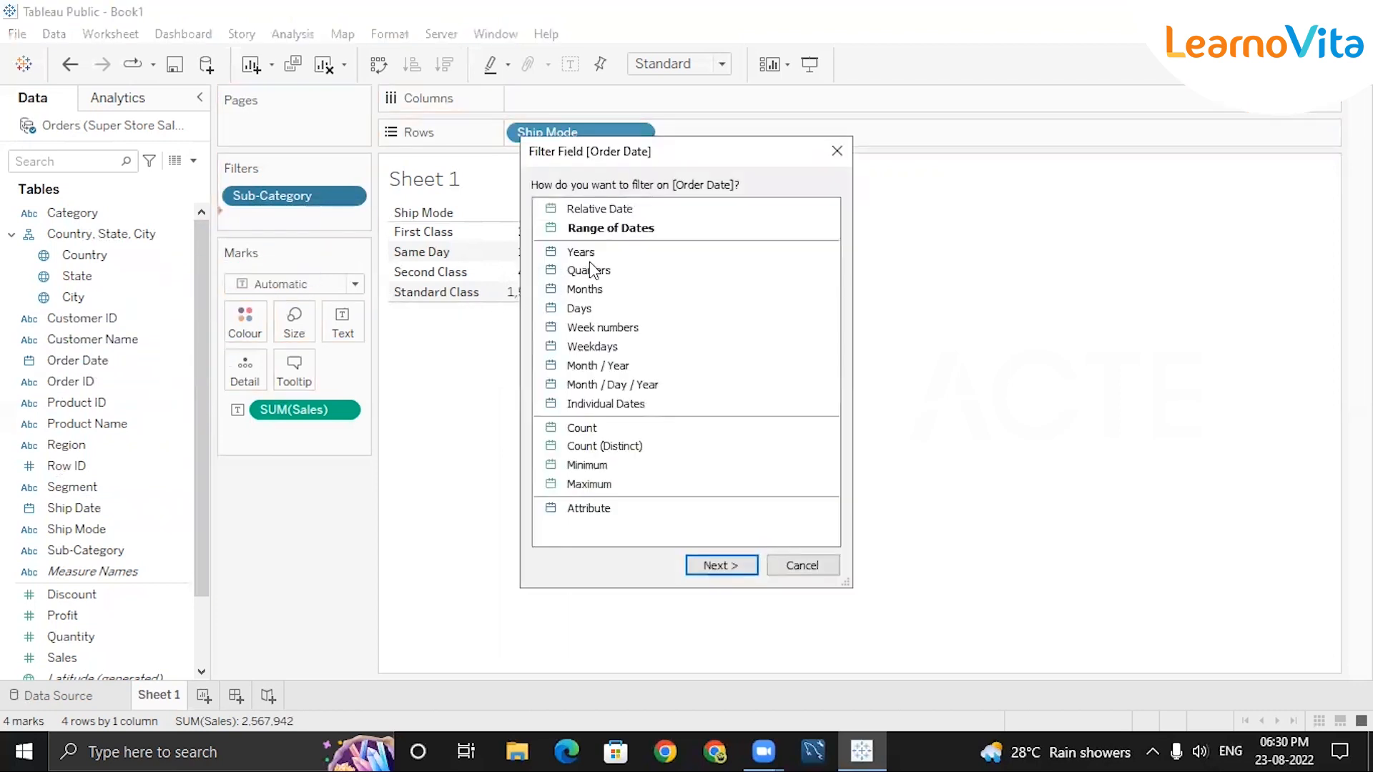
click(616, 252)
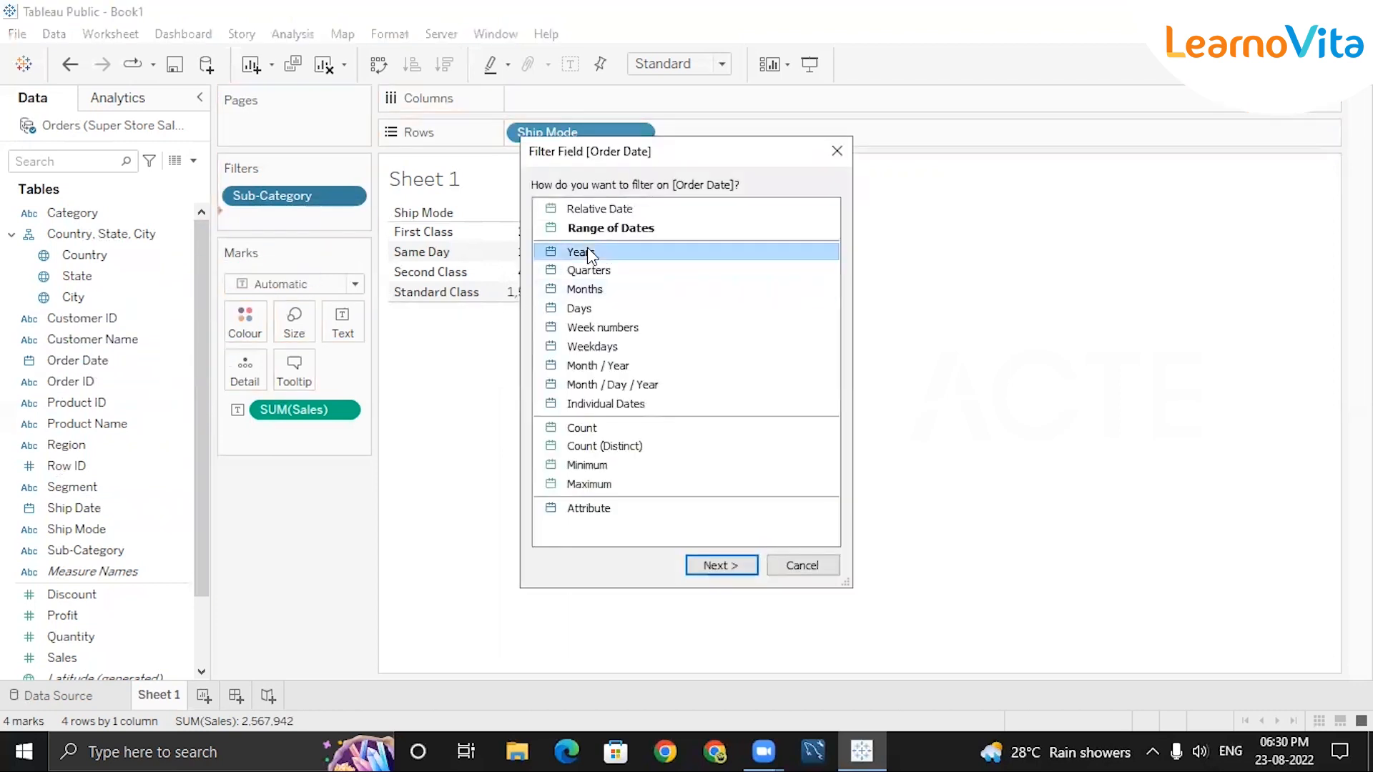
click(717, 568)
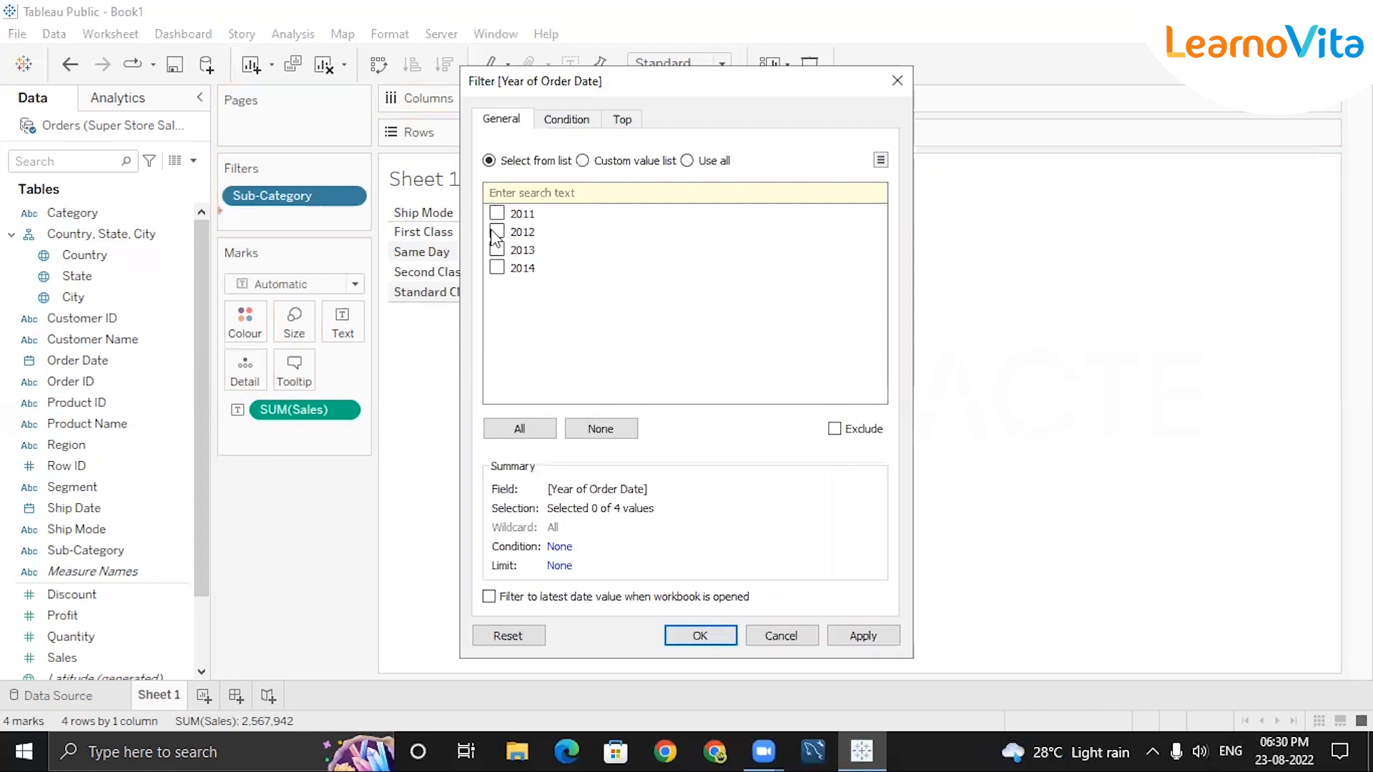
click(496, 268)
click(700, 635)
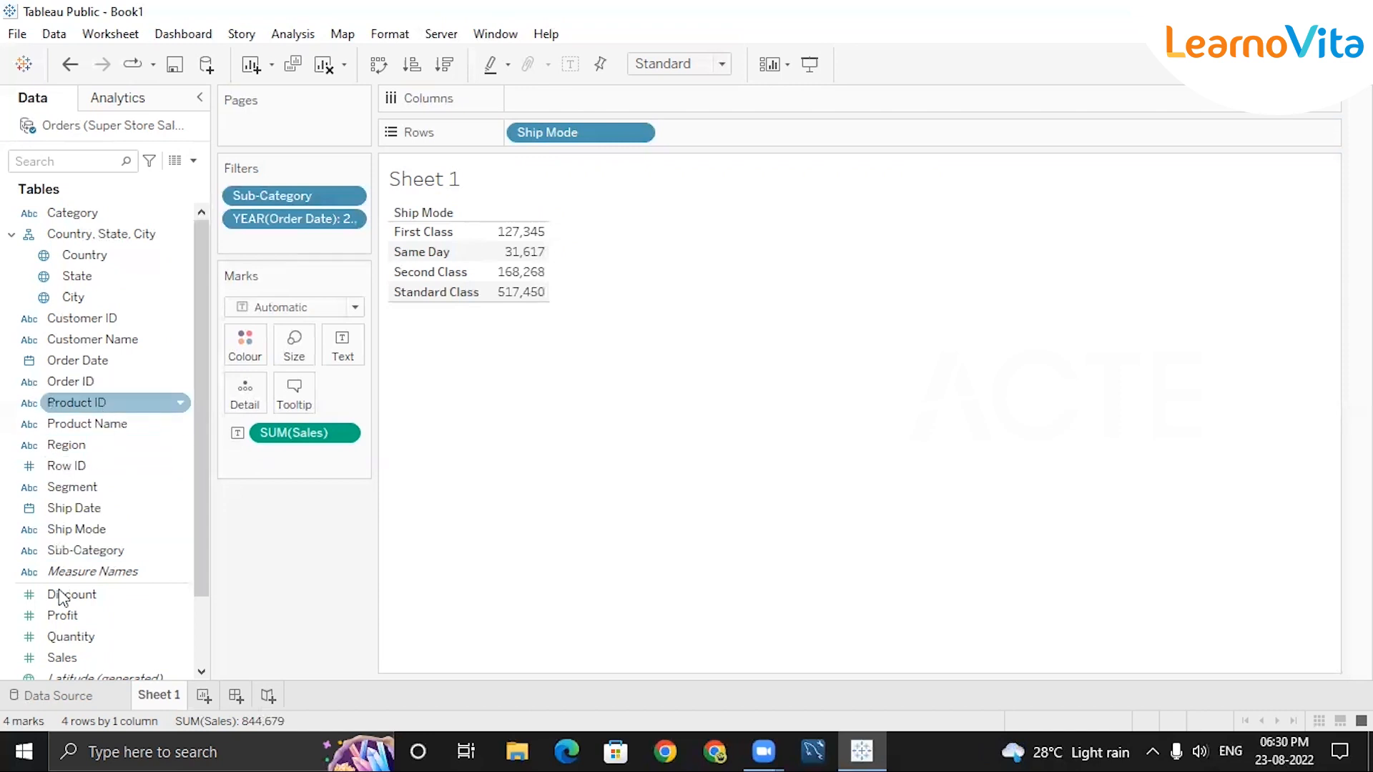
Add a Quantity filter on the Maximum aggregation with an at-least value of 13.
scroll(122, 581, down, 2)
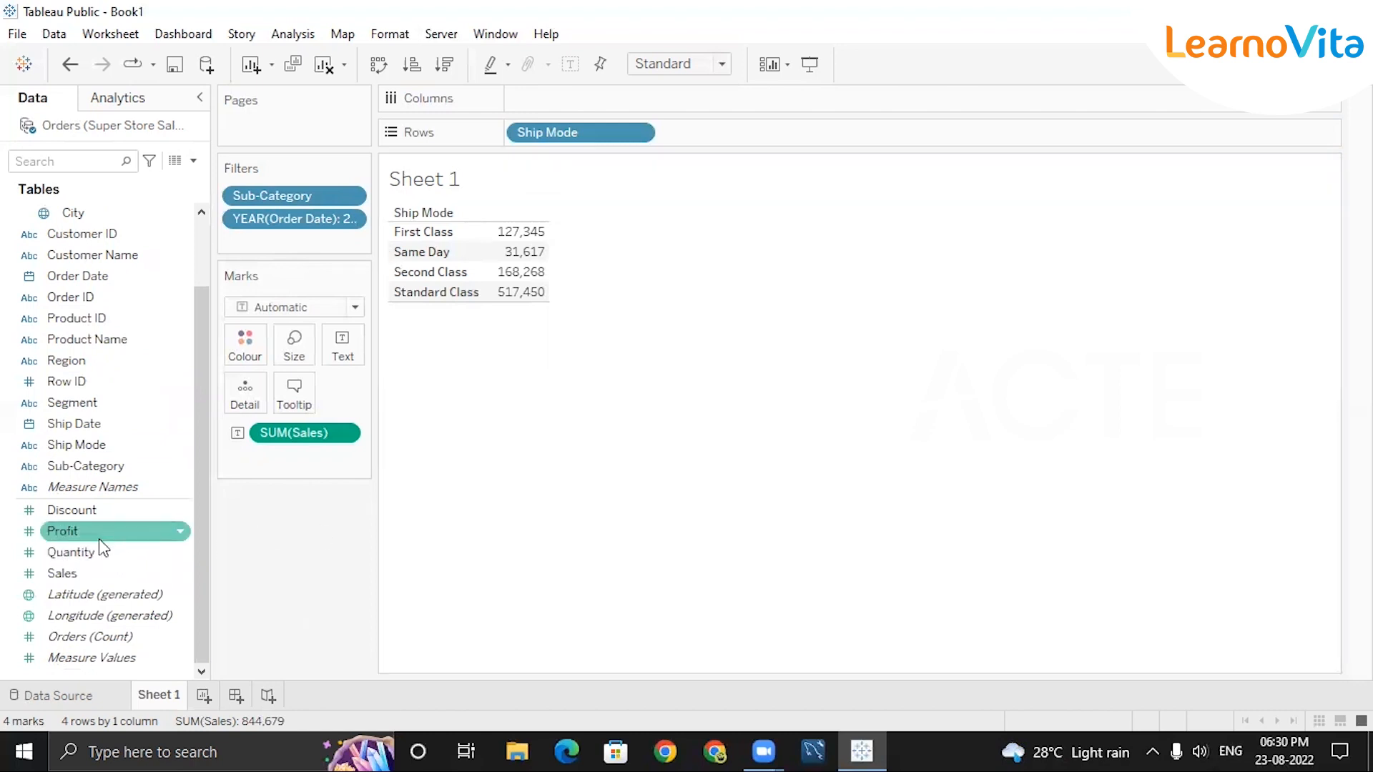
drag(99, 546, 280, 235)
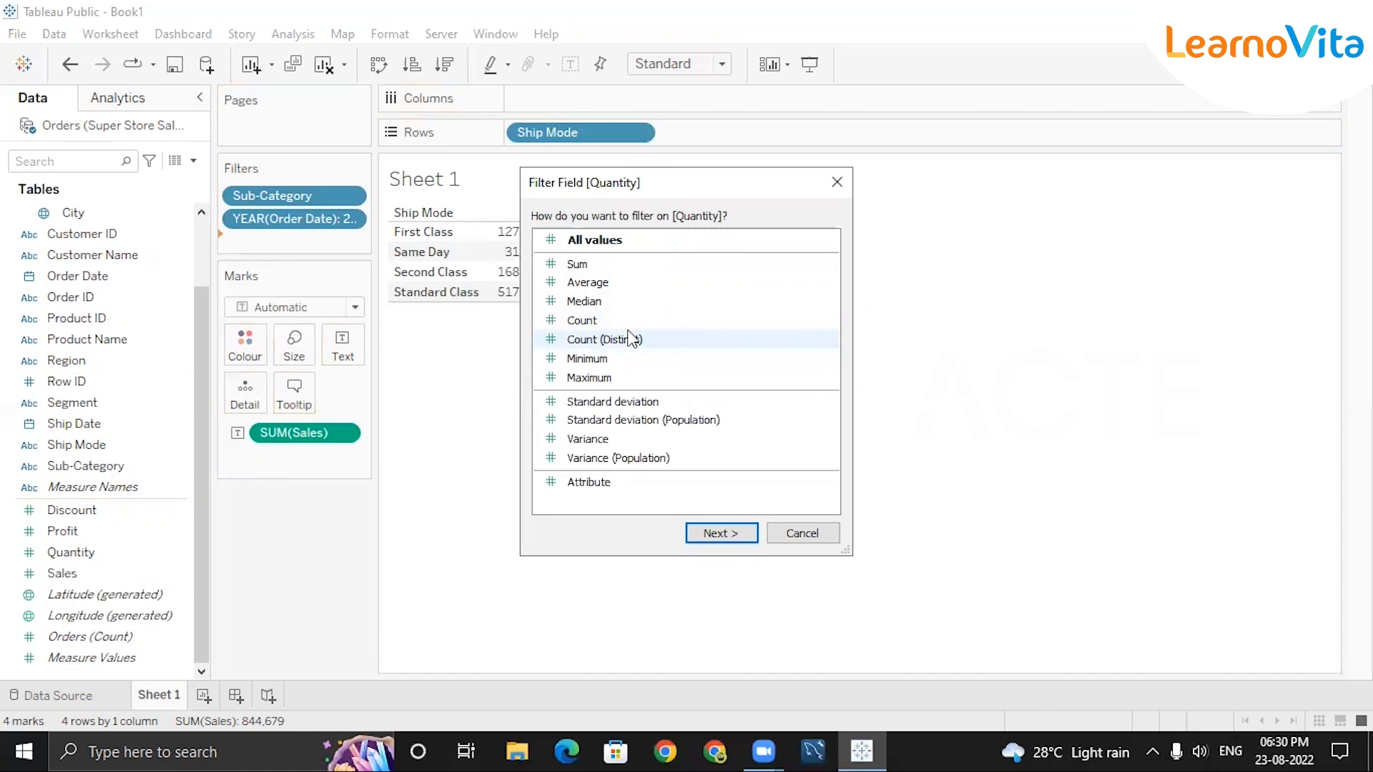
click(597, 379)
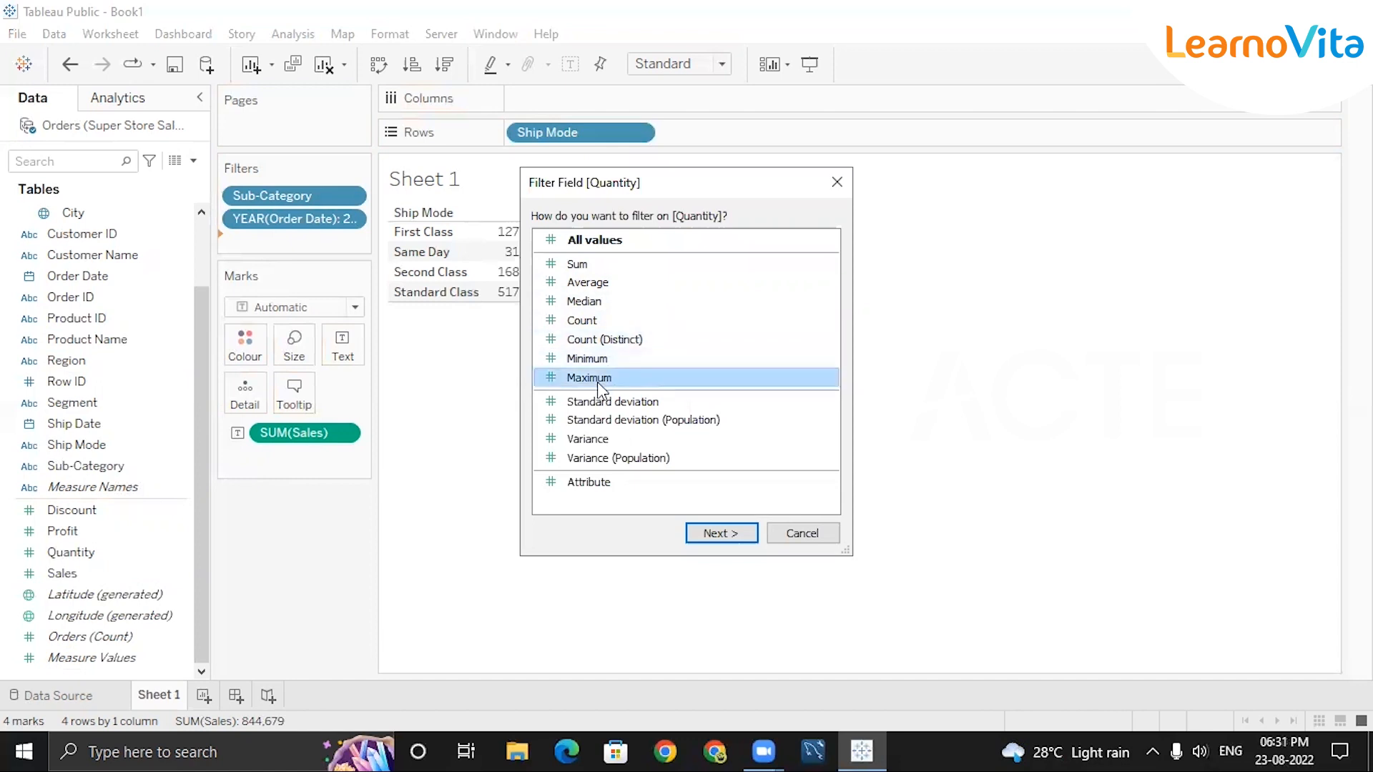
click(715, 536)
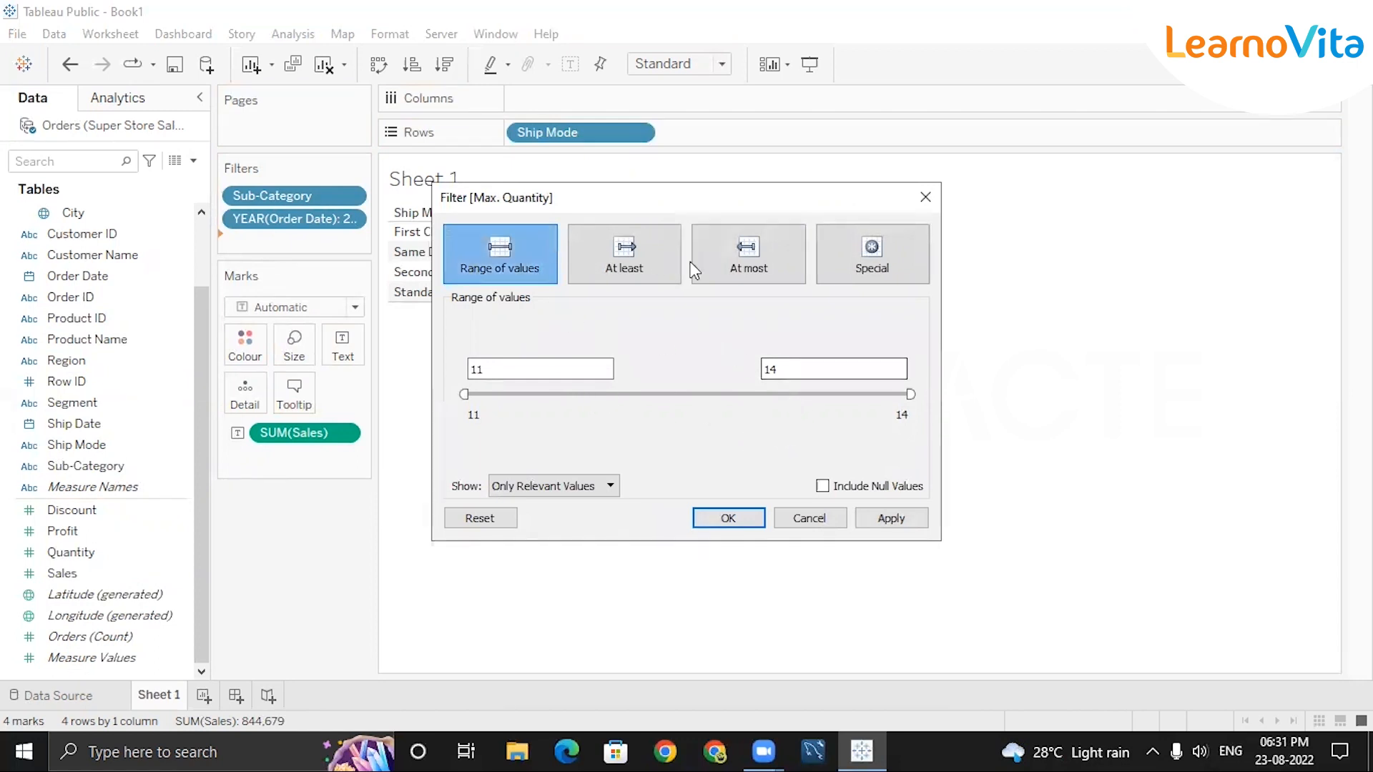
click(749, 253)
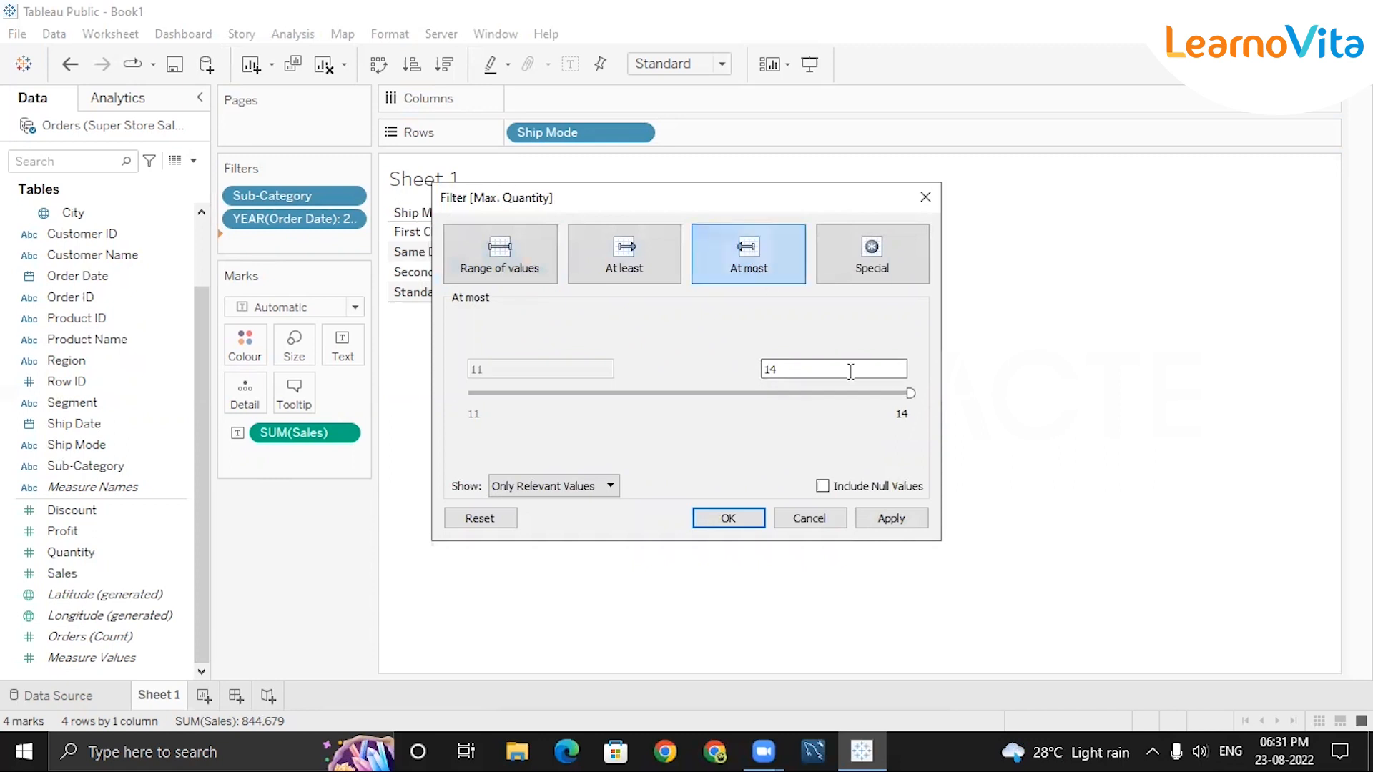
click(653, 257)
click(543, 364)
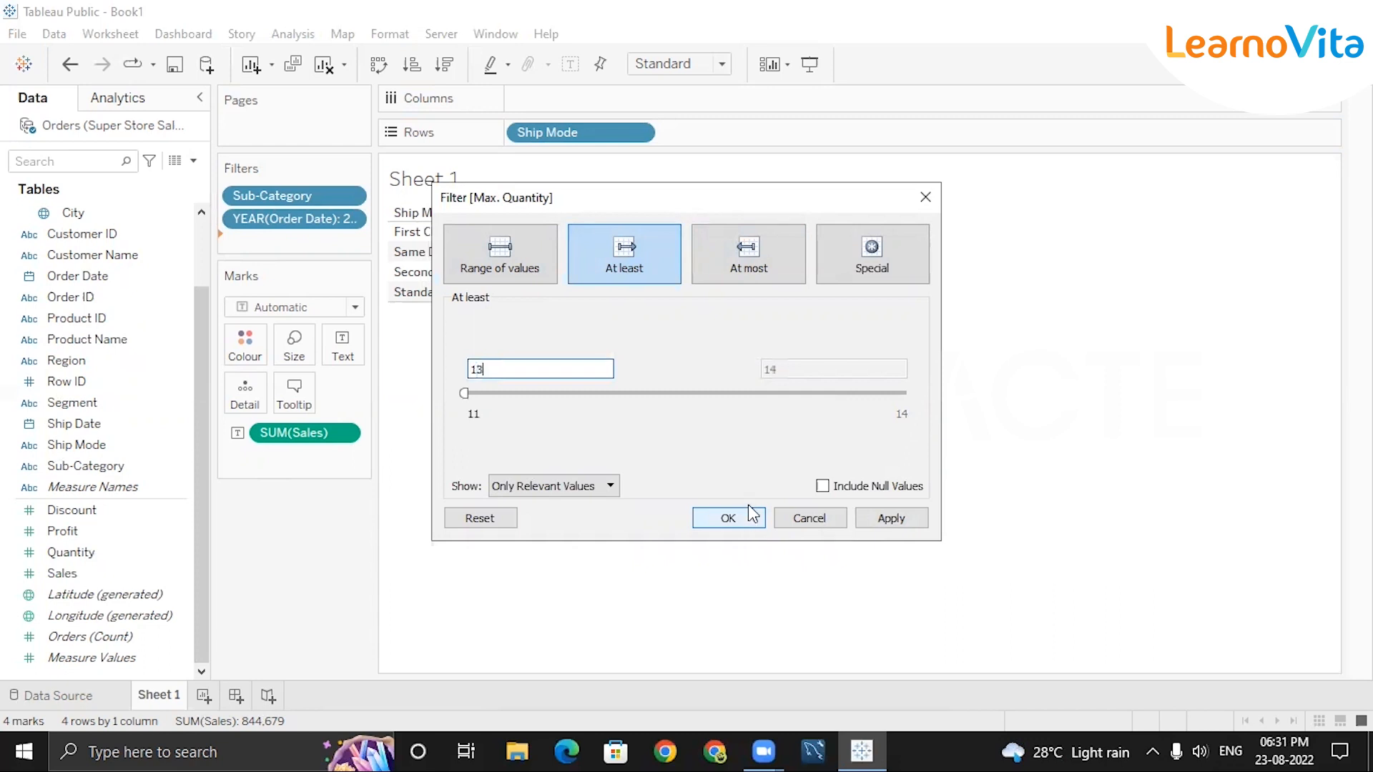
click(967, 211)
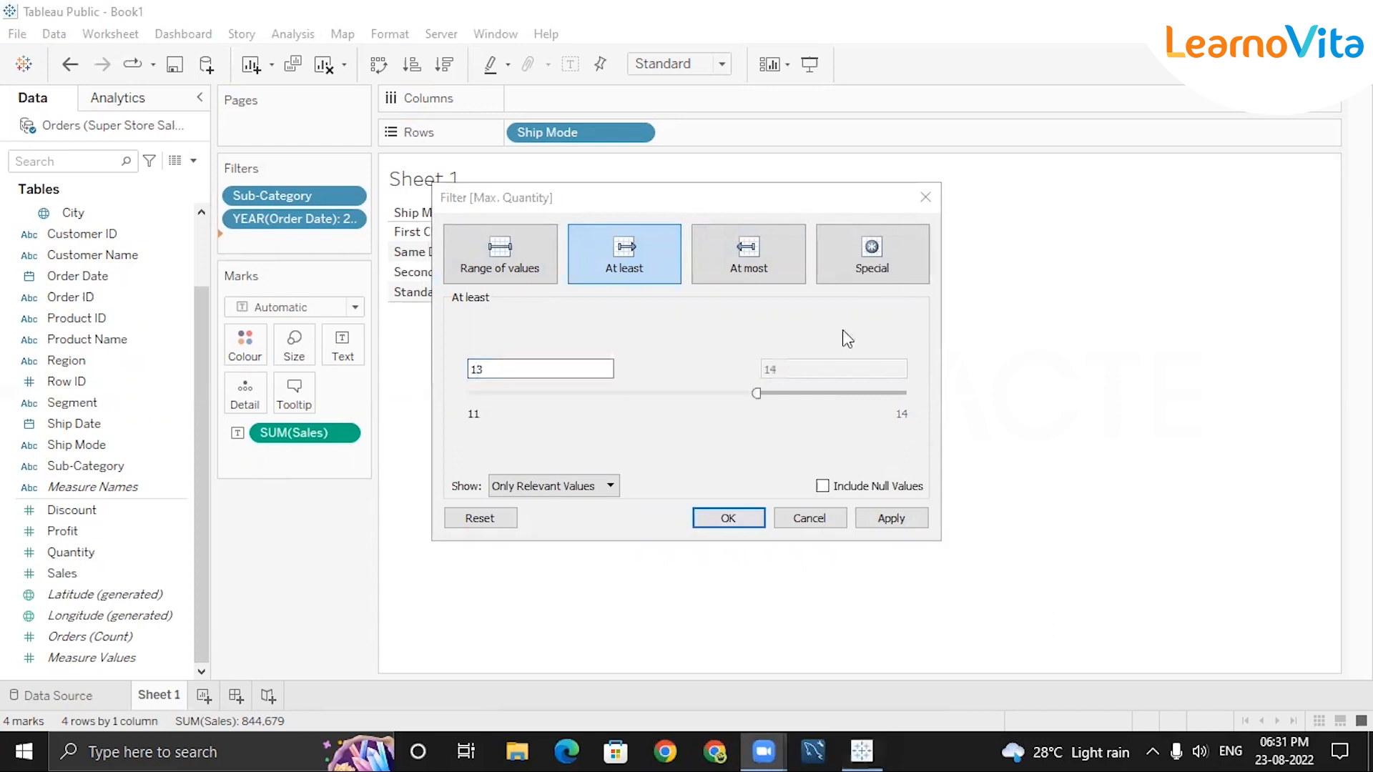
click(723, 520)
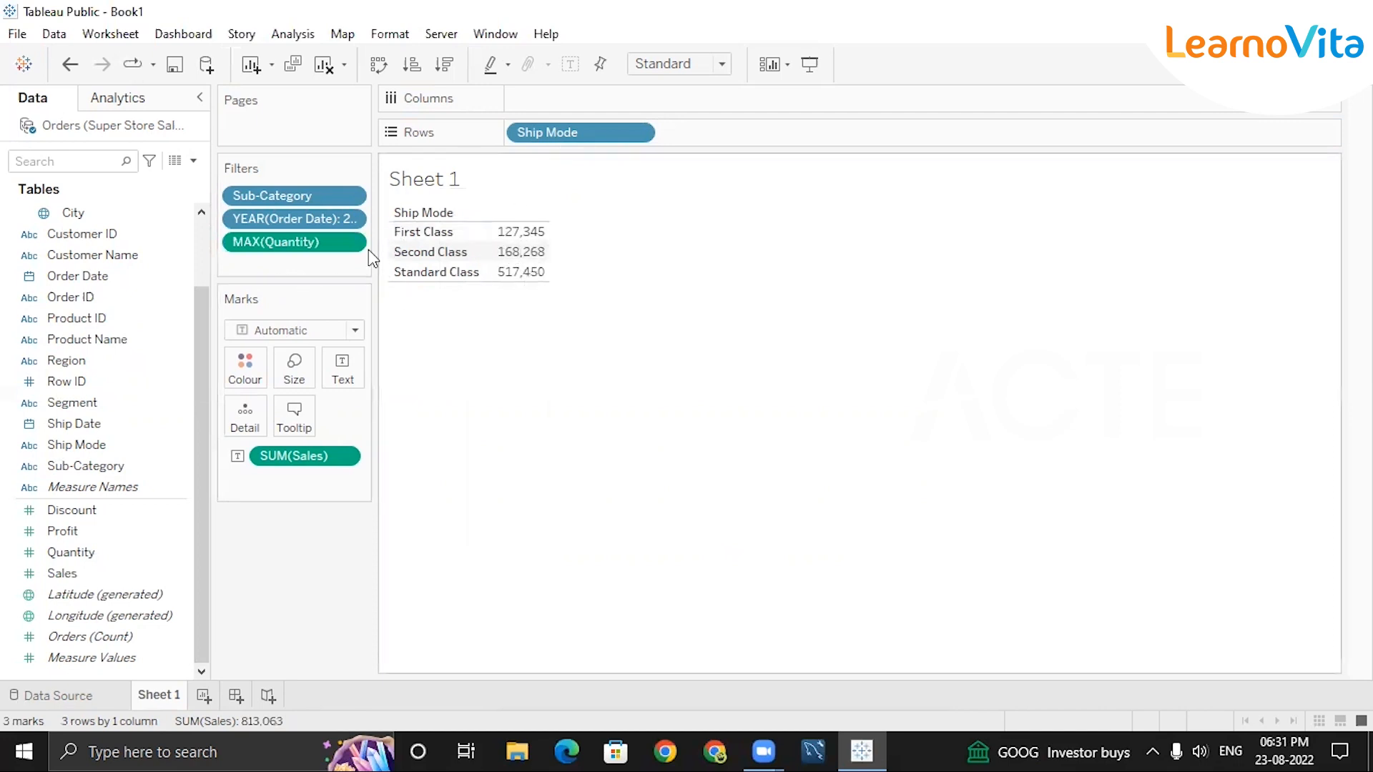
Show the MAX(Quantity) filter control beside the view and adjust its minimum to 11 and finally to 12.
click(351, 241)
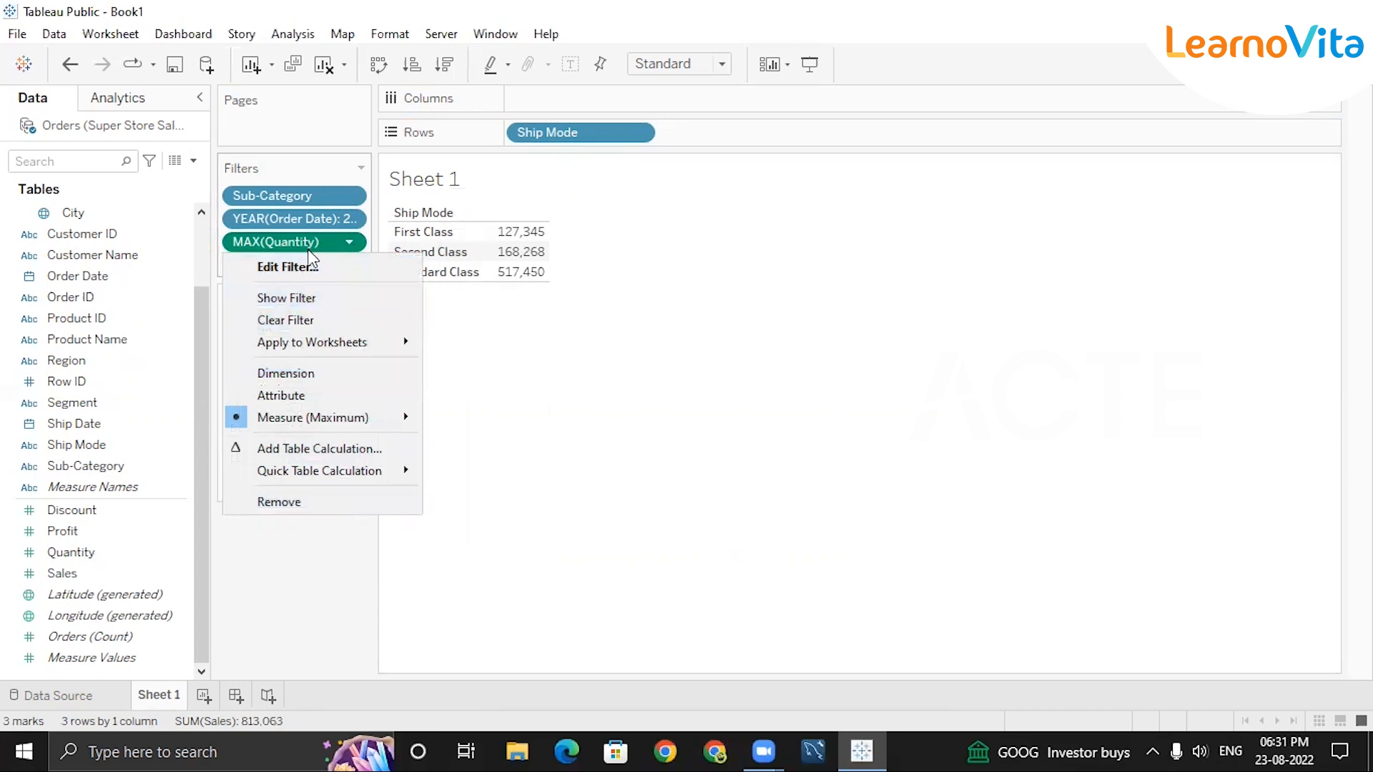
click(319, 303)
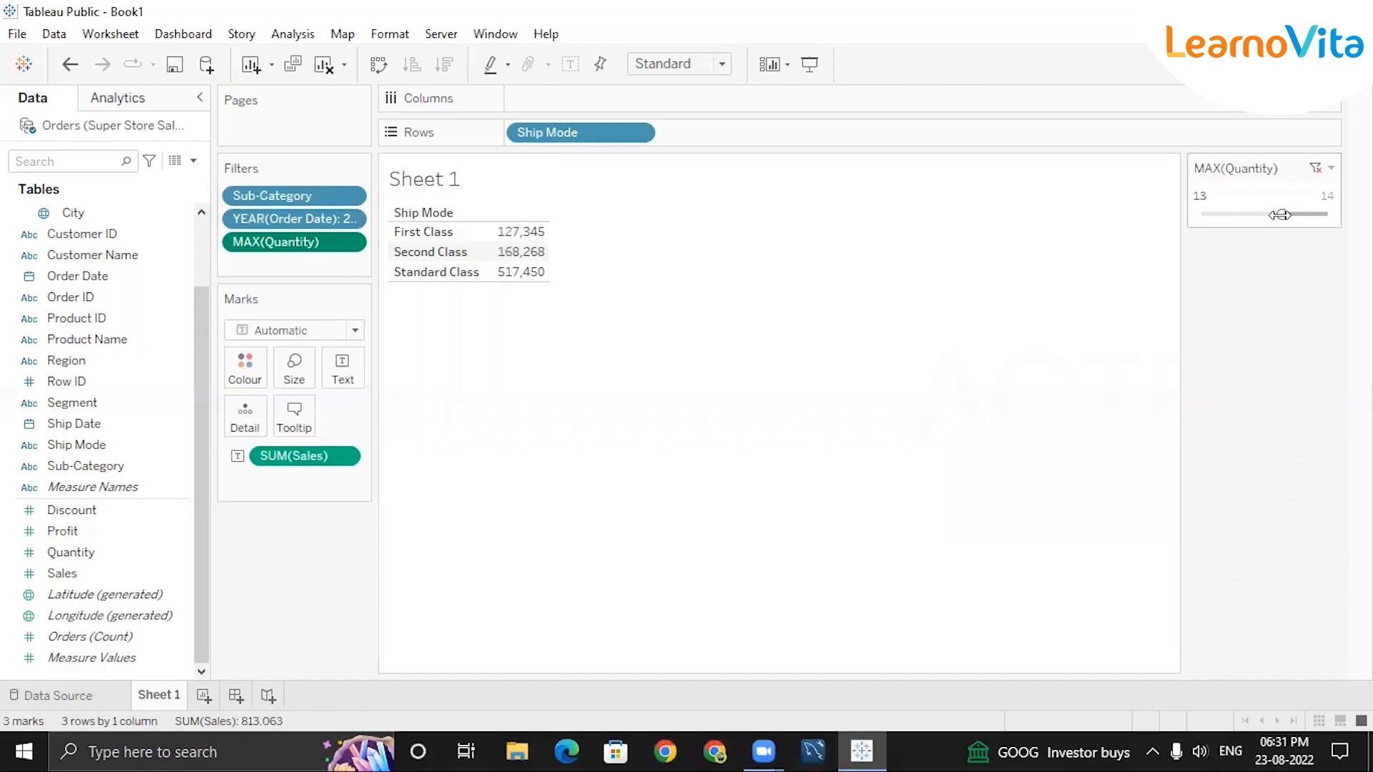
drag(1281, 215, 1210, 214)
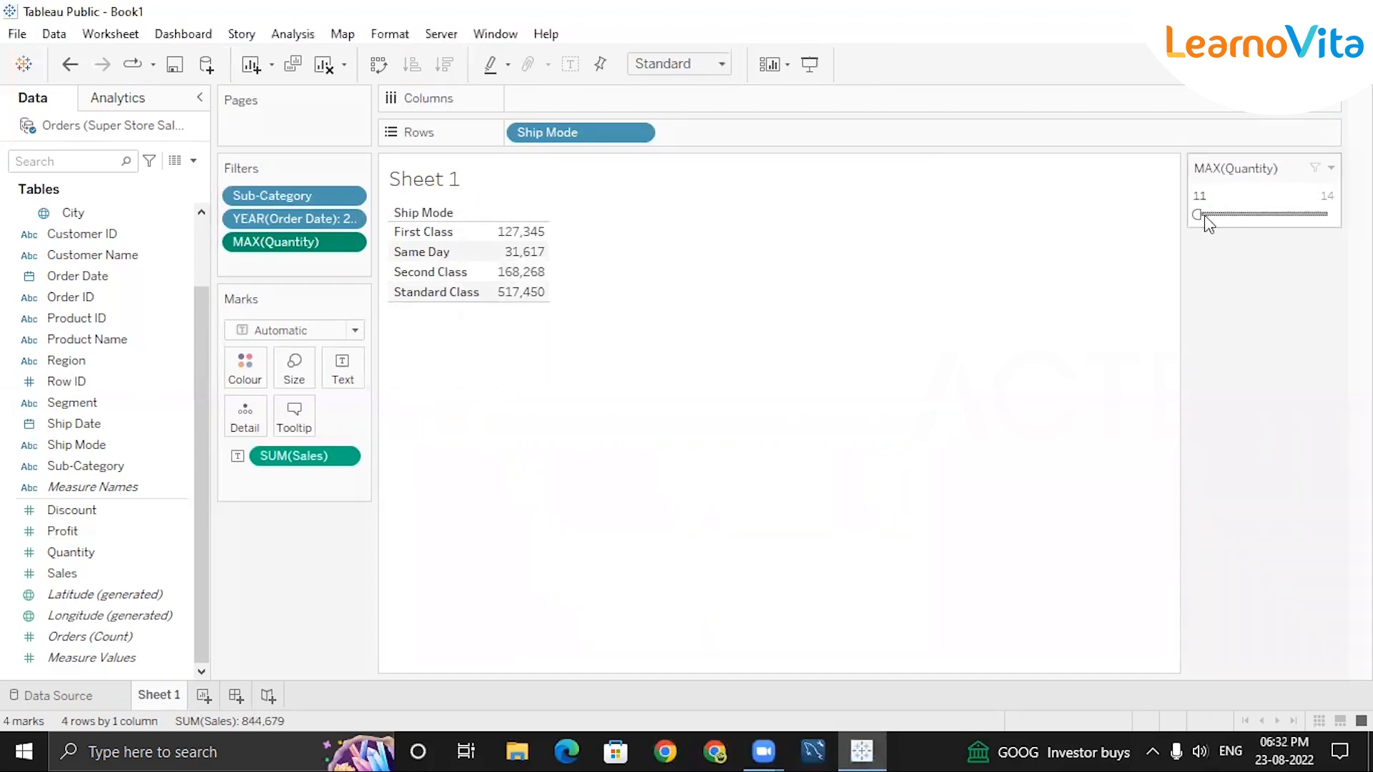
drag(1211, 215, 1253, 216)
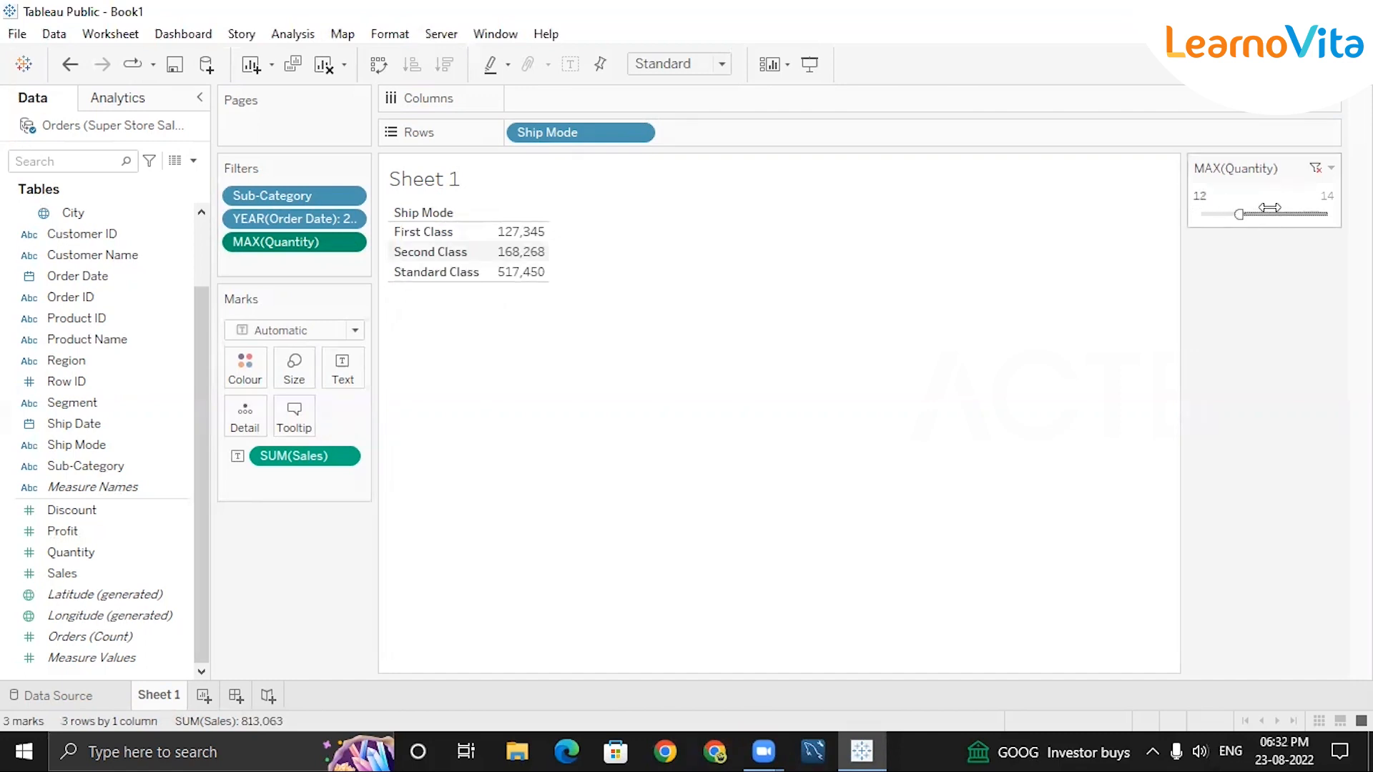
Show the YEAR(Order Date) filter control beside the view.
click(76, 319)
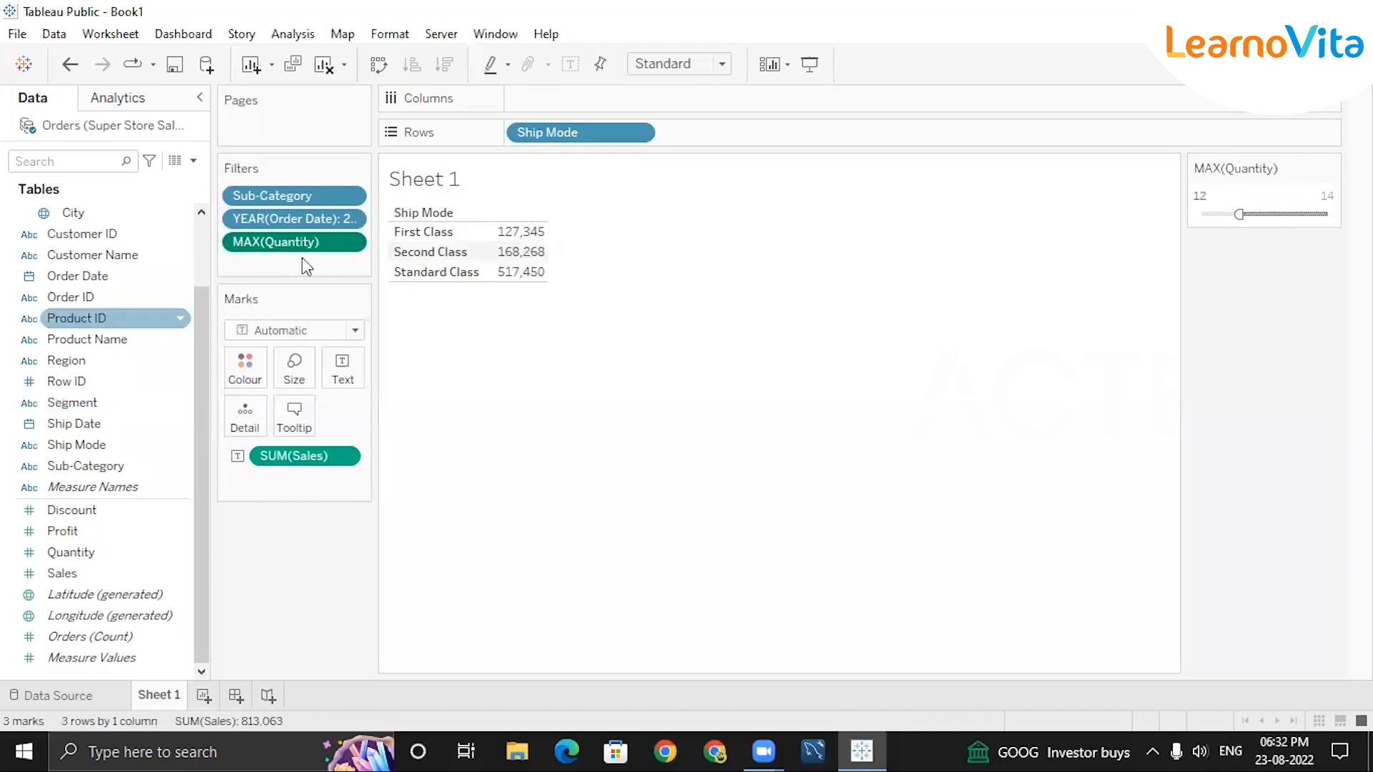
click(346, 217)
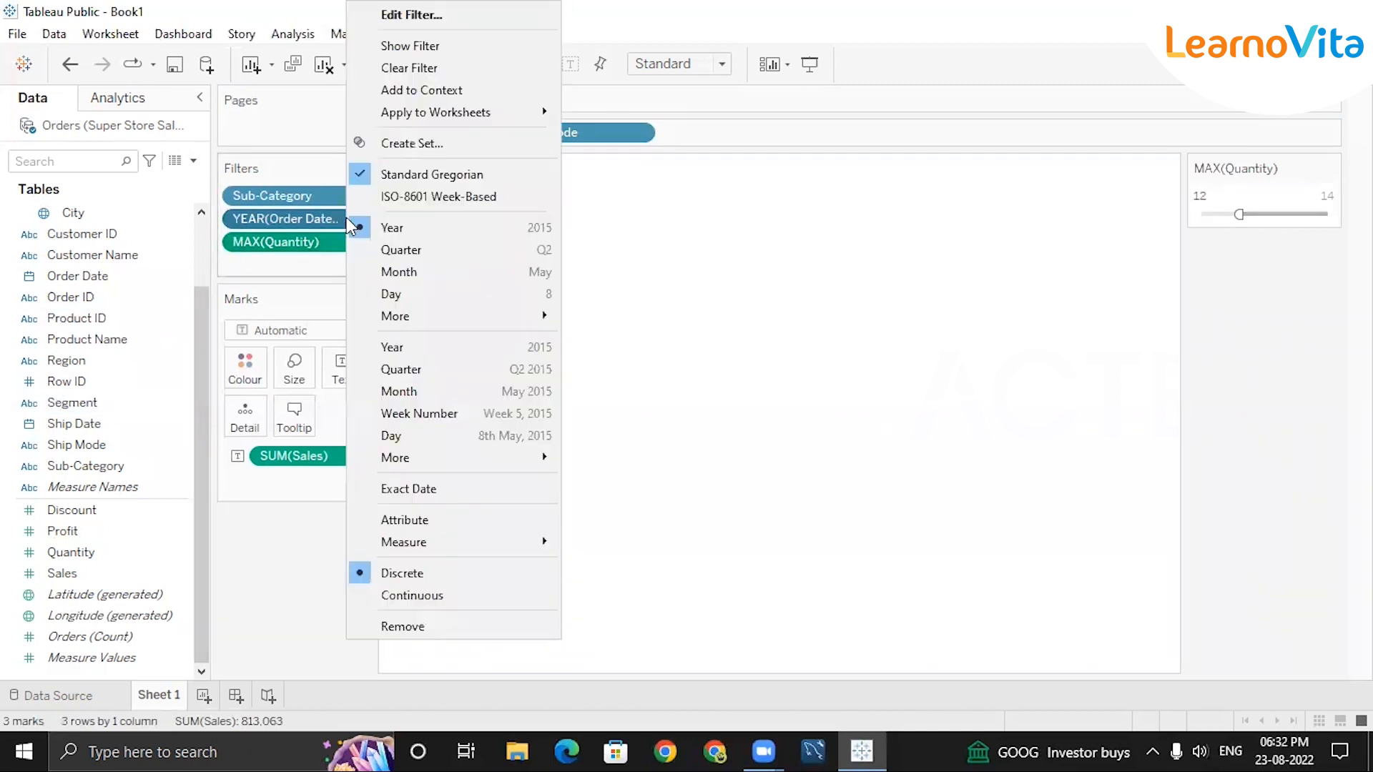
click(807, 317)
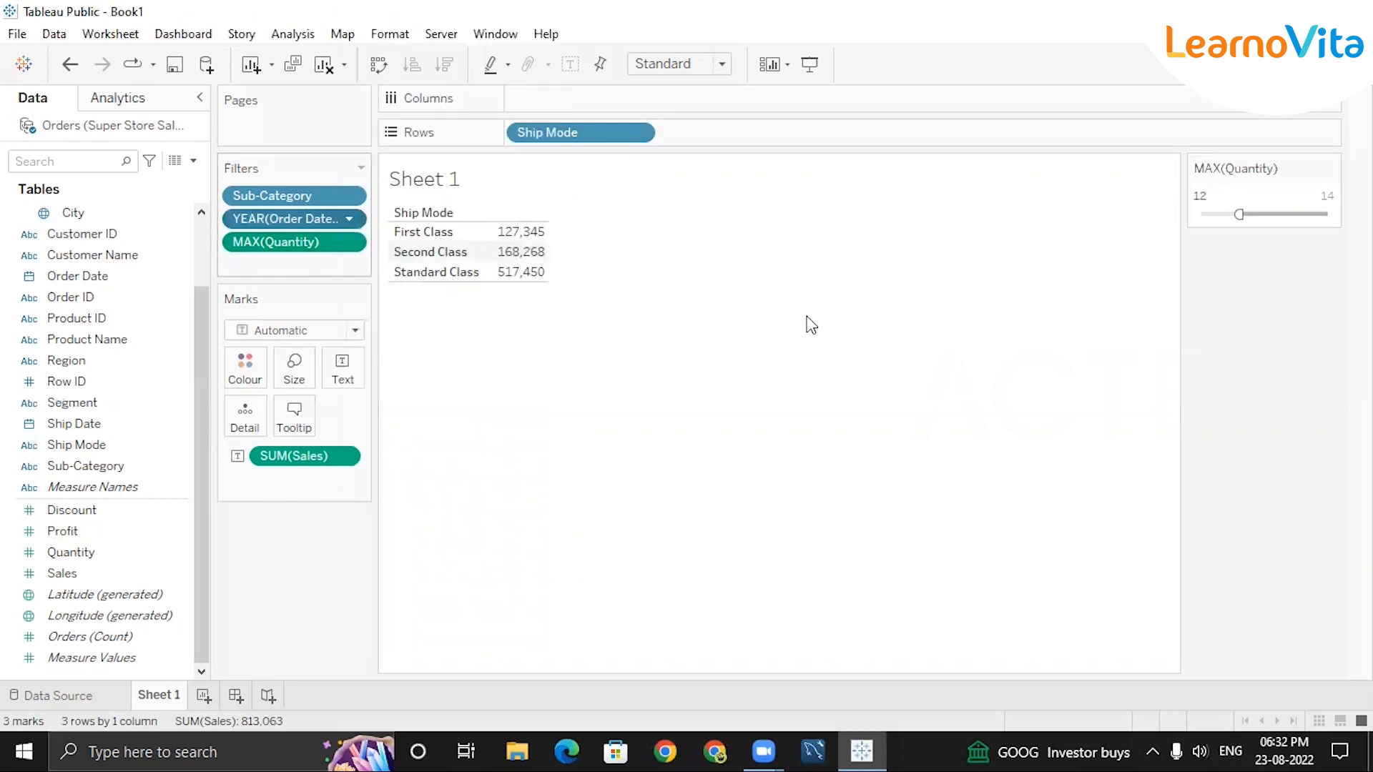
right_click(312, 218)
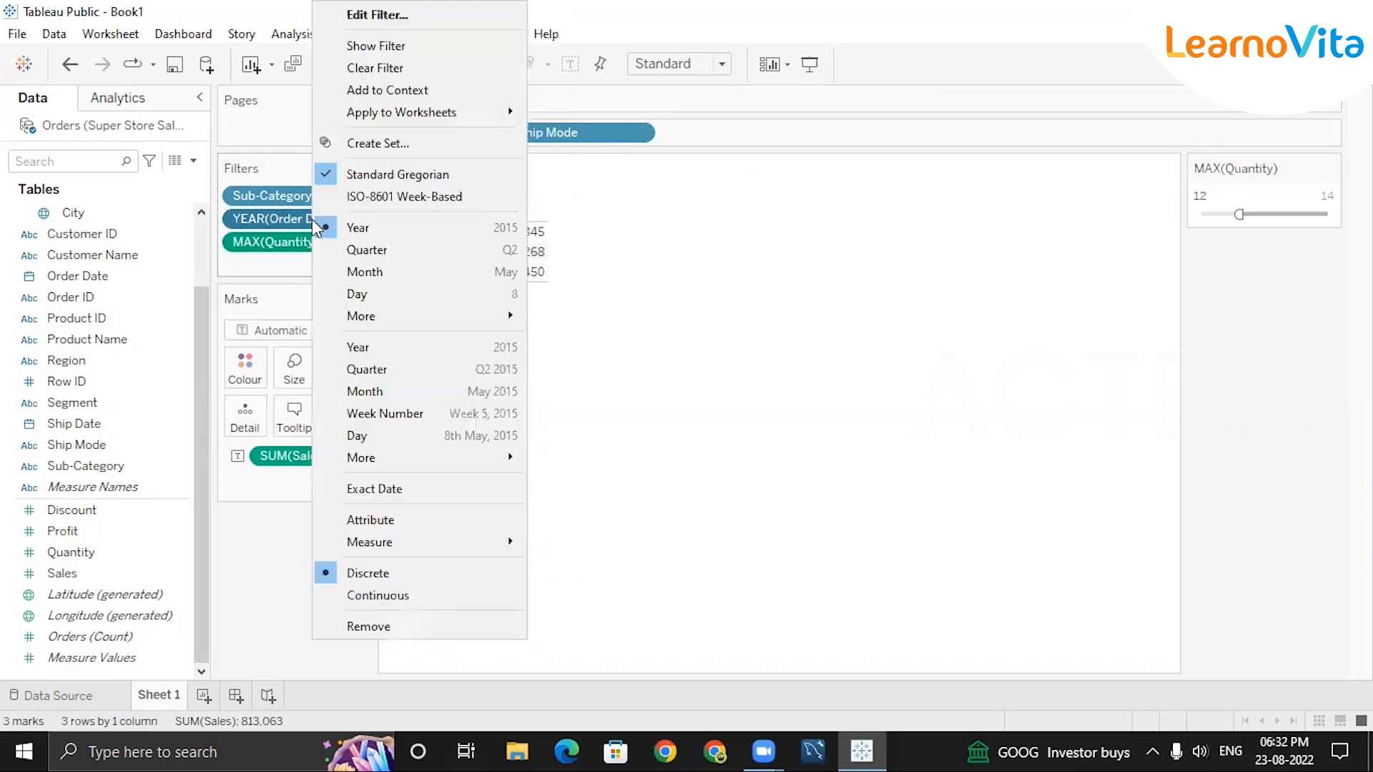
click(373, 55)
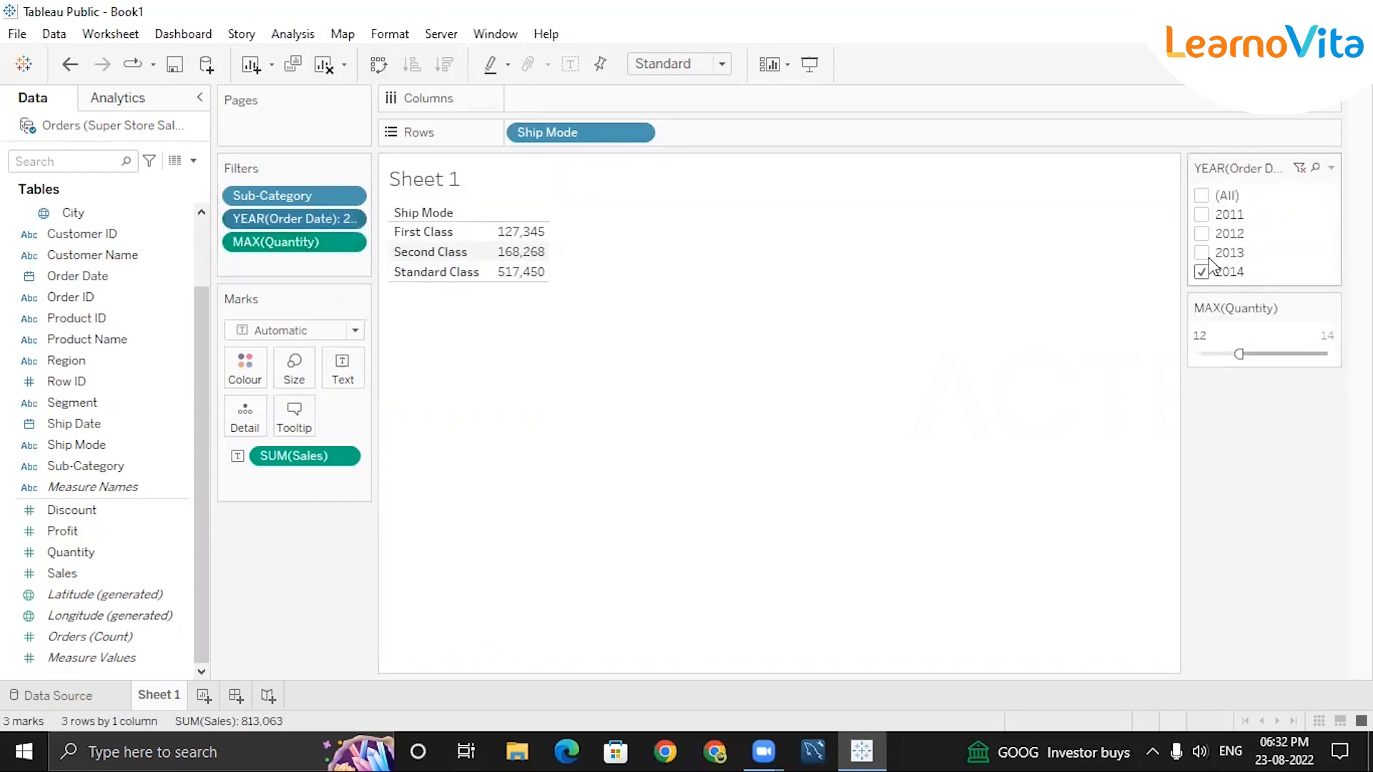
Try different year combinations in the YEAR(Order Date) filter control, ending with 2011, 2012, 2013 and 2014 all included.
click(1203, 253)
click(1204, 252)
click(1203, 234)
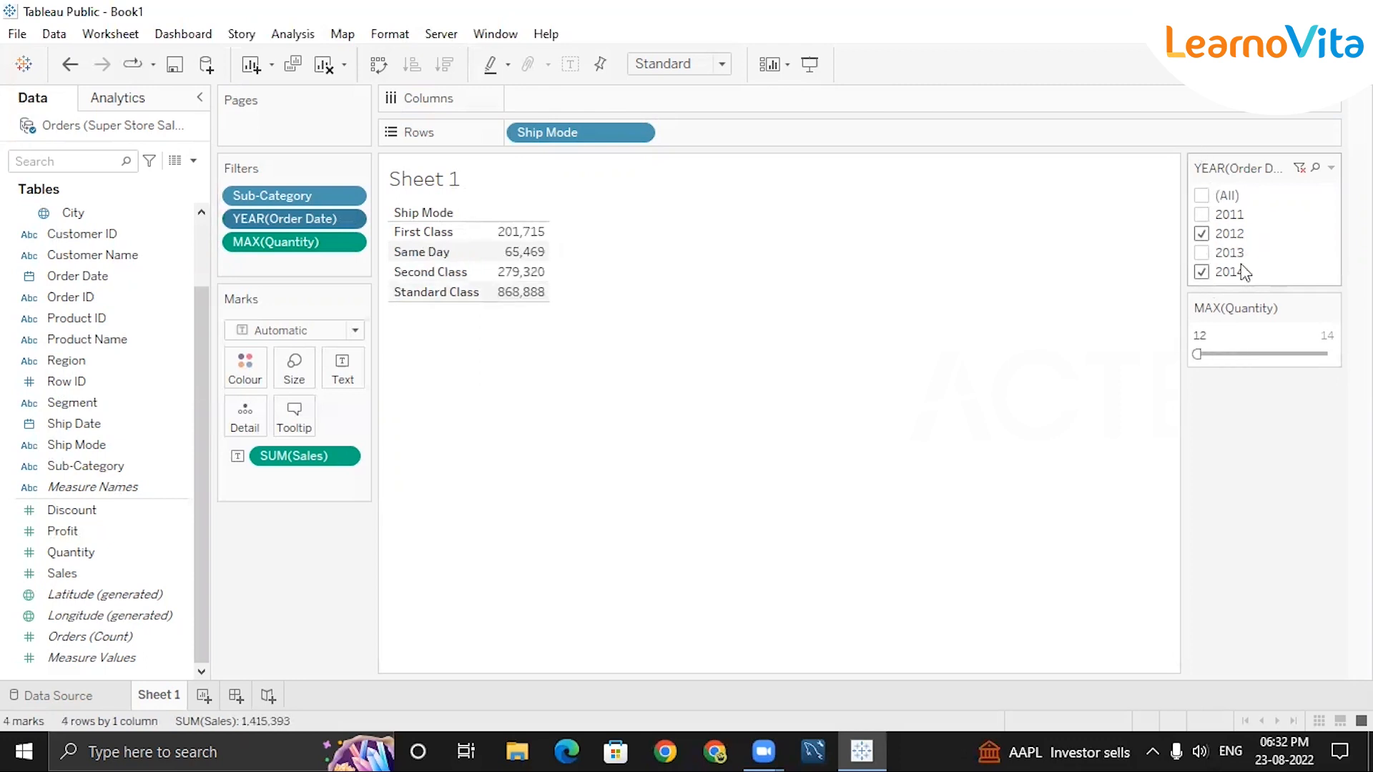
click(1202, 213)
click(1202, 252)
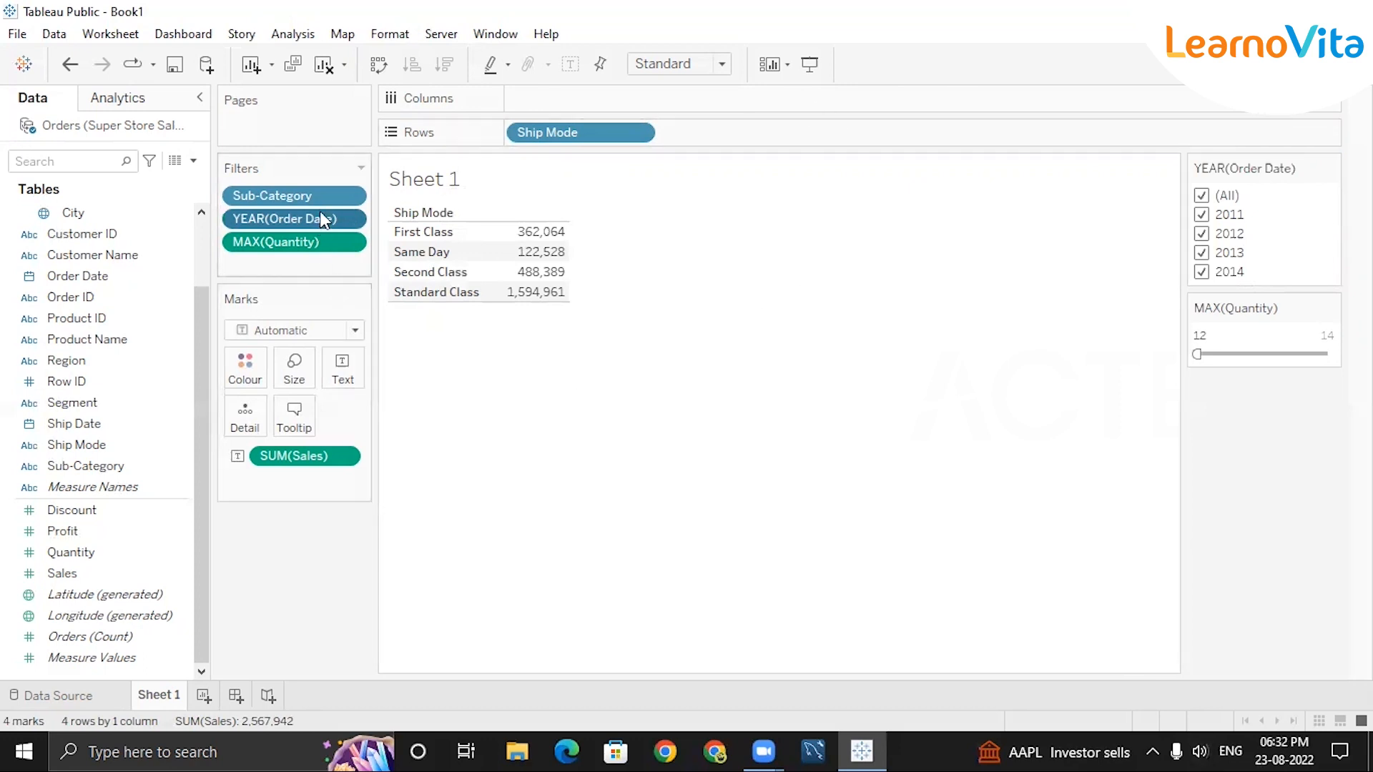
Examine the available options of the Sub-Category and MAX(Quantity) filters, including which worksheets the Quantity filter applies to.
right_click(342, 197)
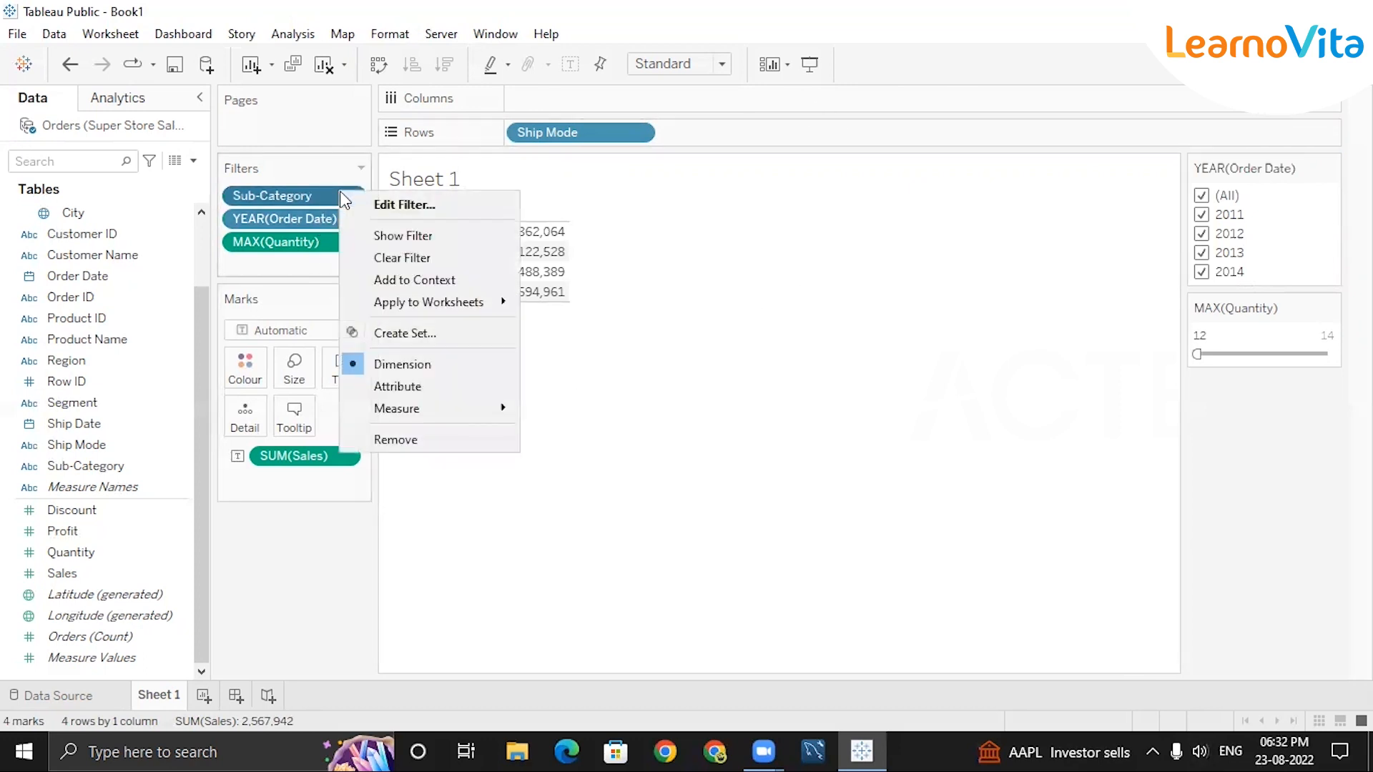
click(324, 267)
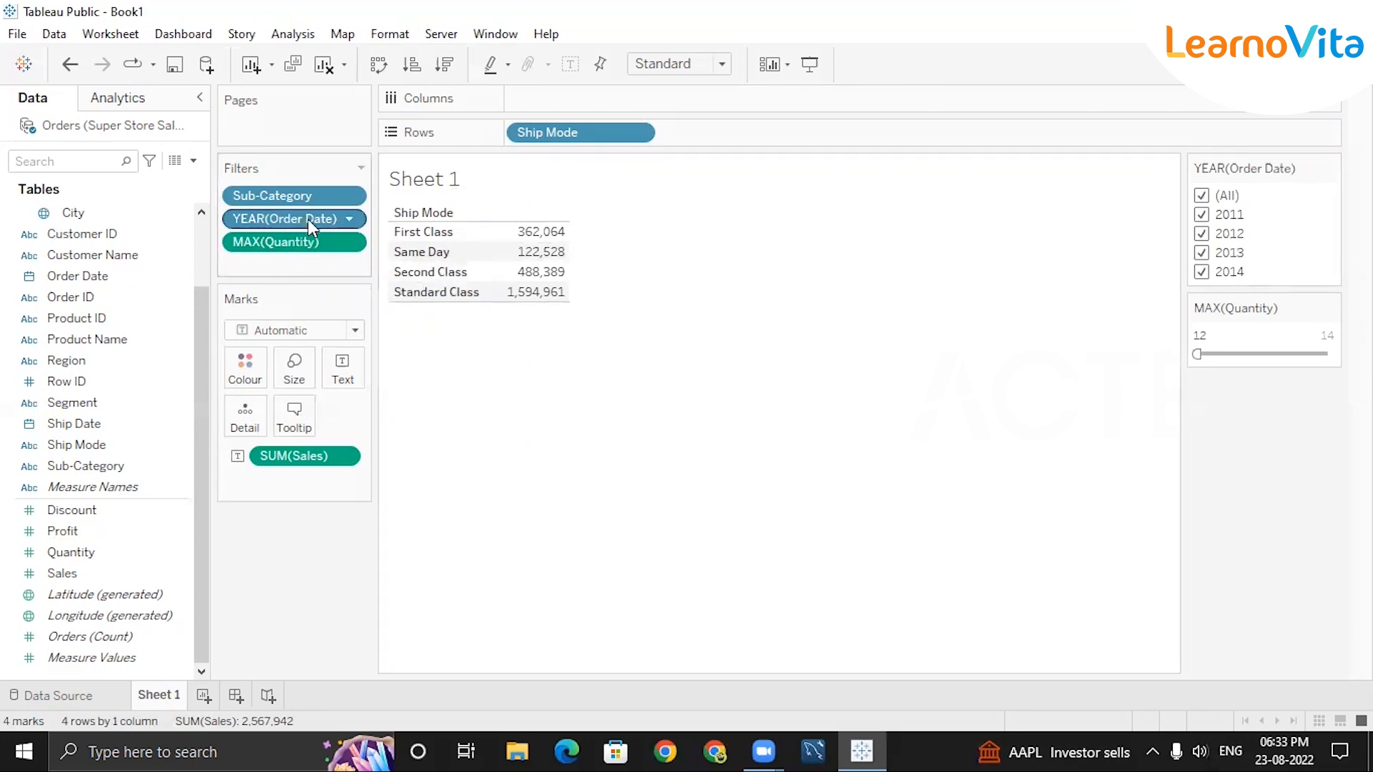
right_click(318, 243)
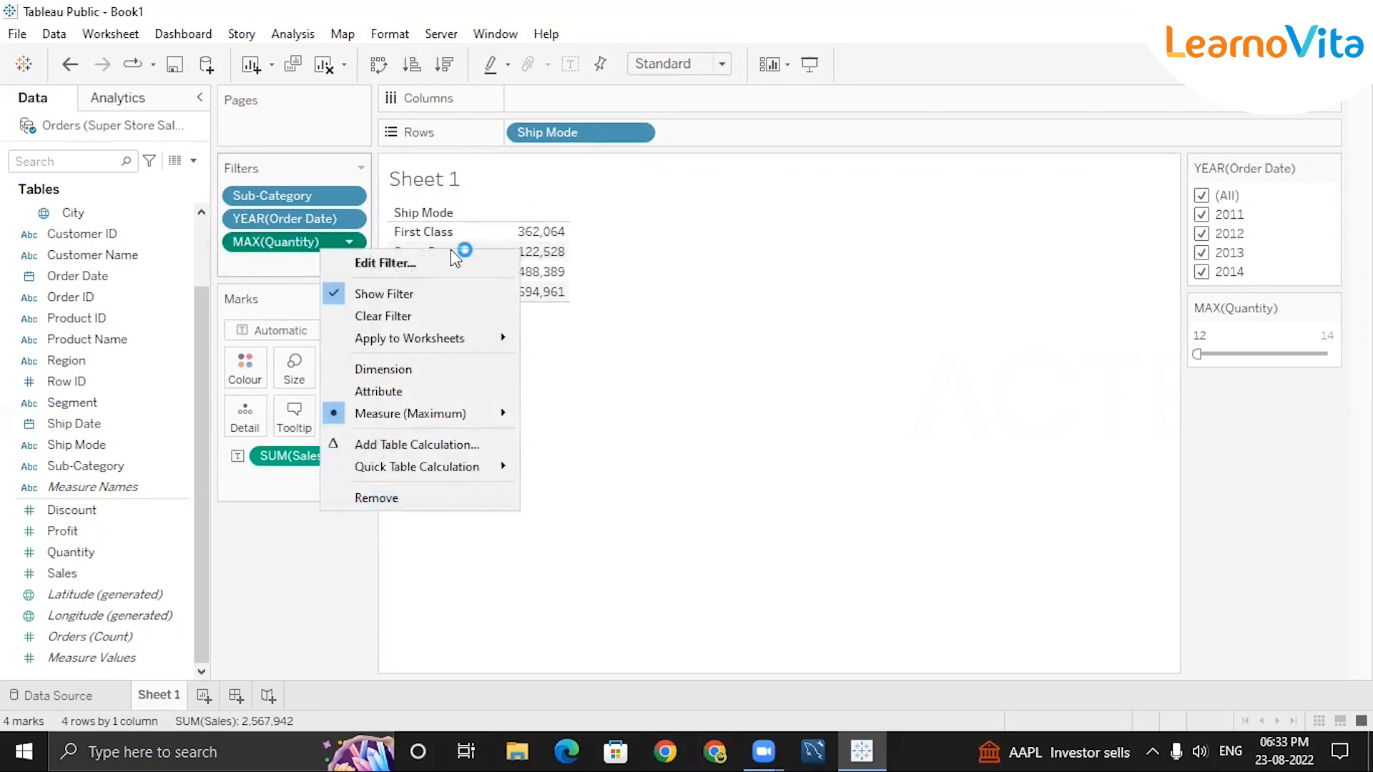
mouse_move(472, 335)
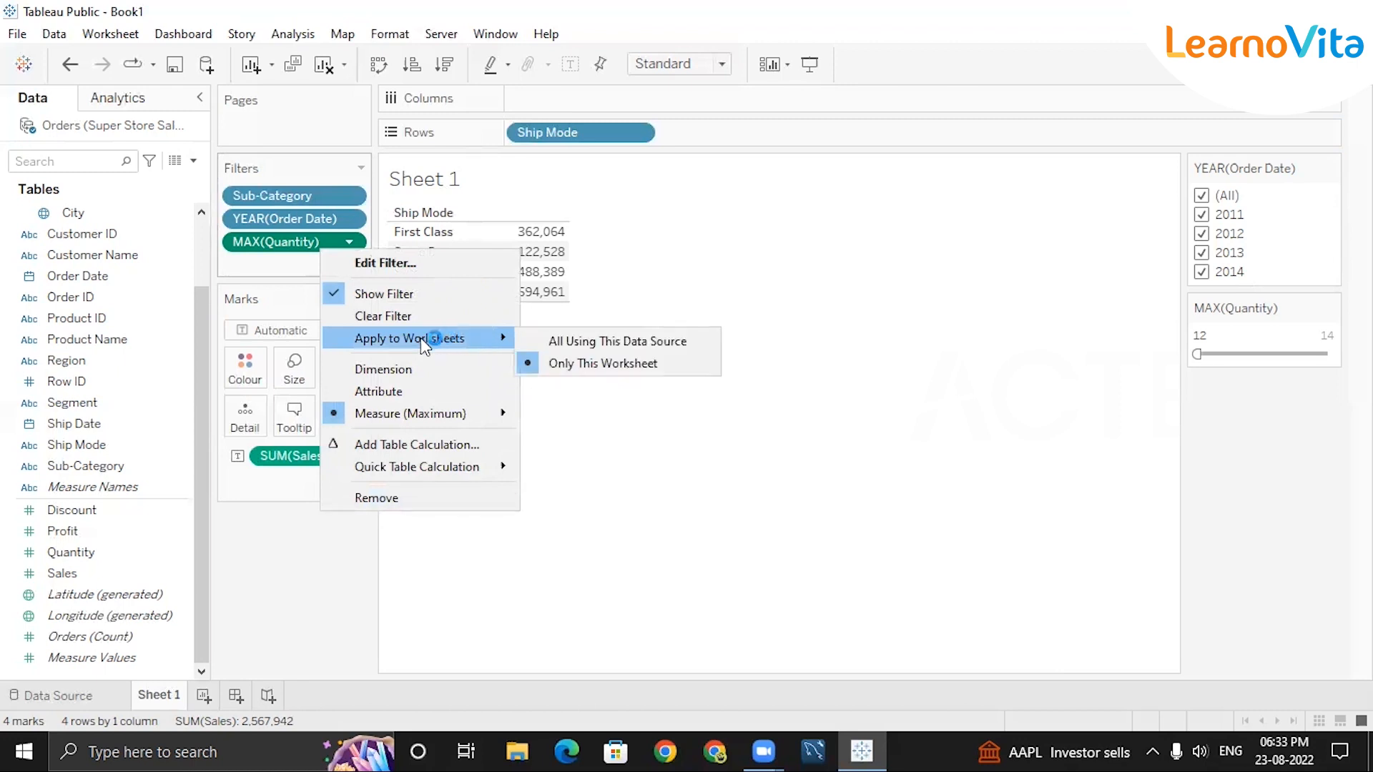
right_click(300, 196)
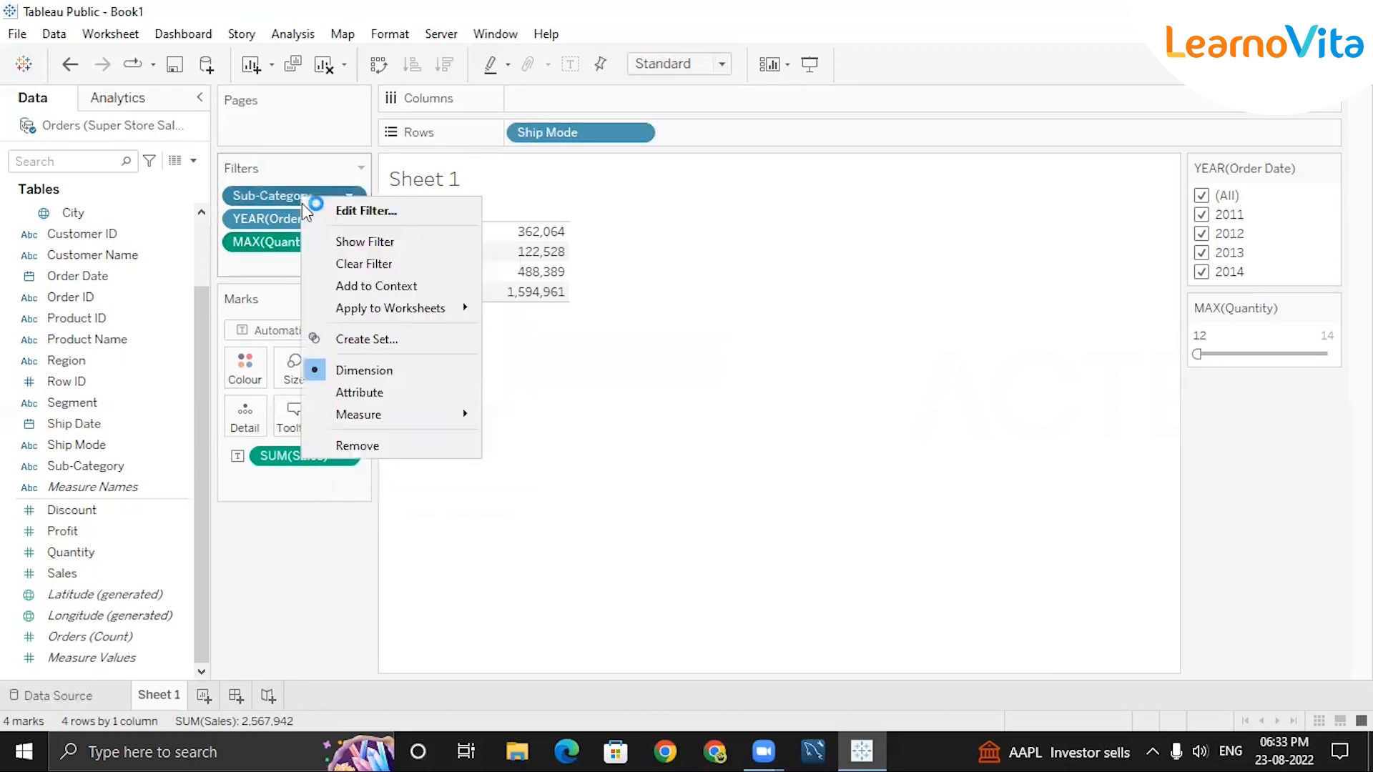
click(752, 454)
right_click(299, 258)
mouse_move(408, 329)
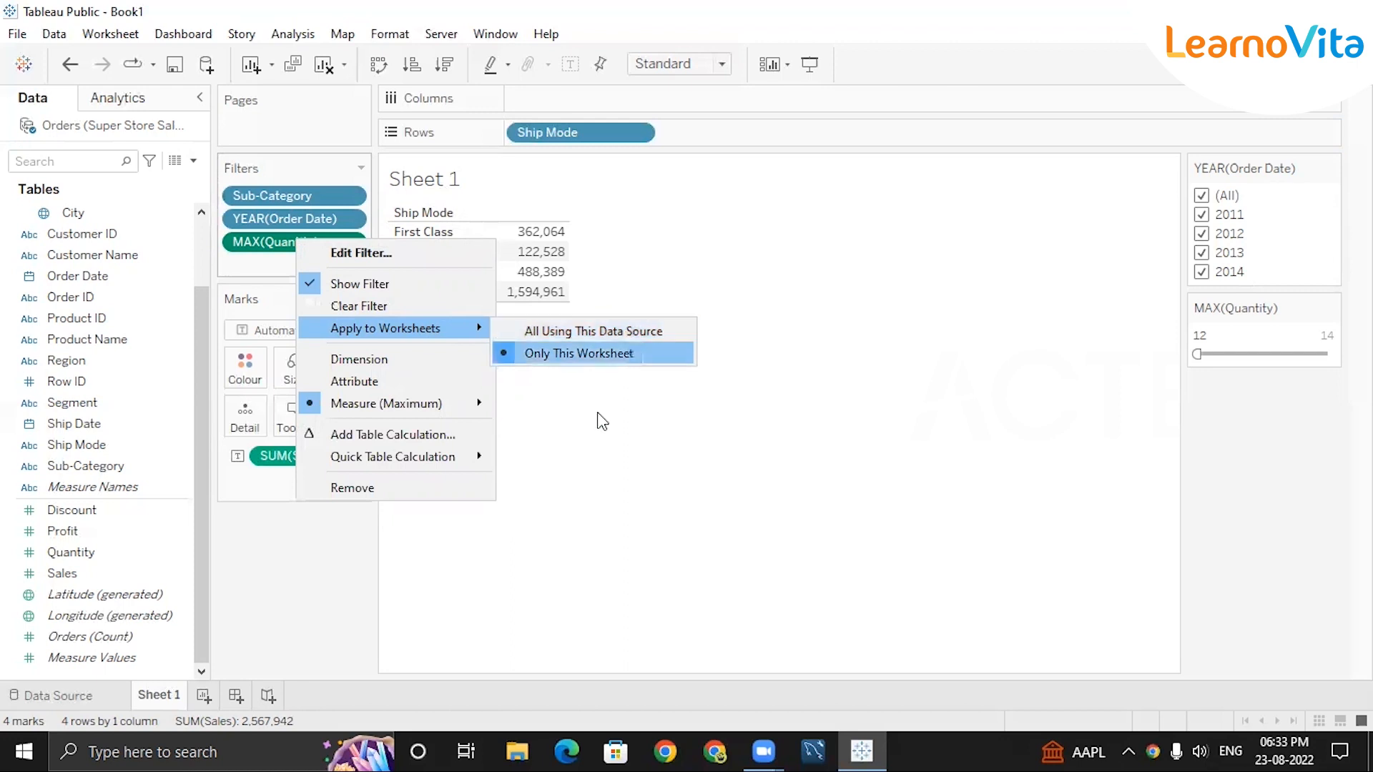
click(624, 395)
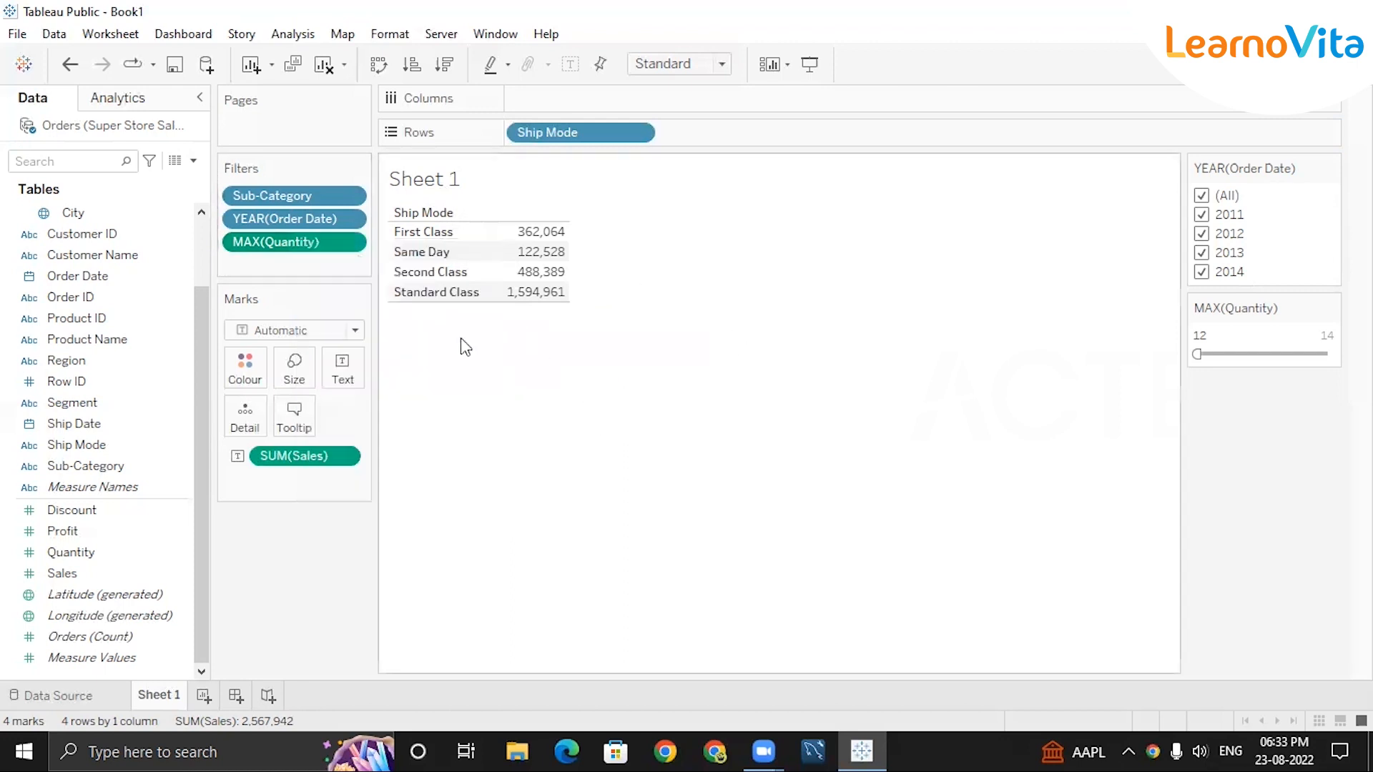
Try switching the MAX(Quantity) filter to the Average aggregation, and remove that filter from the sheet.
right_click(312, 243)
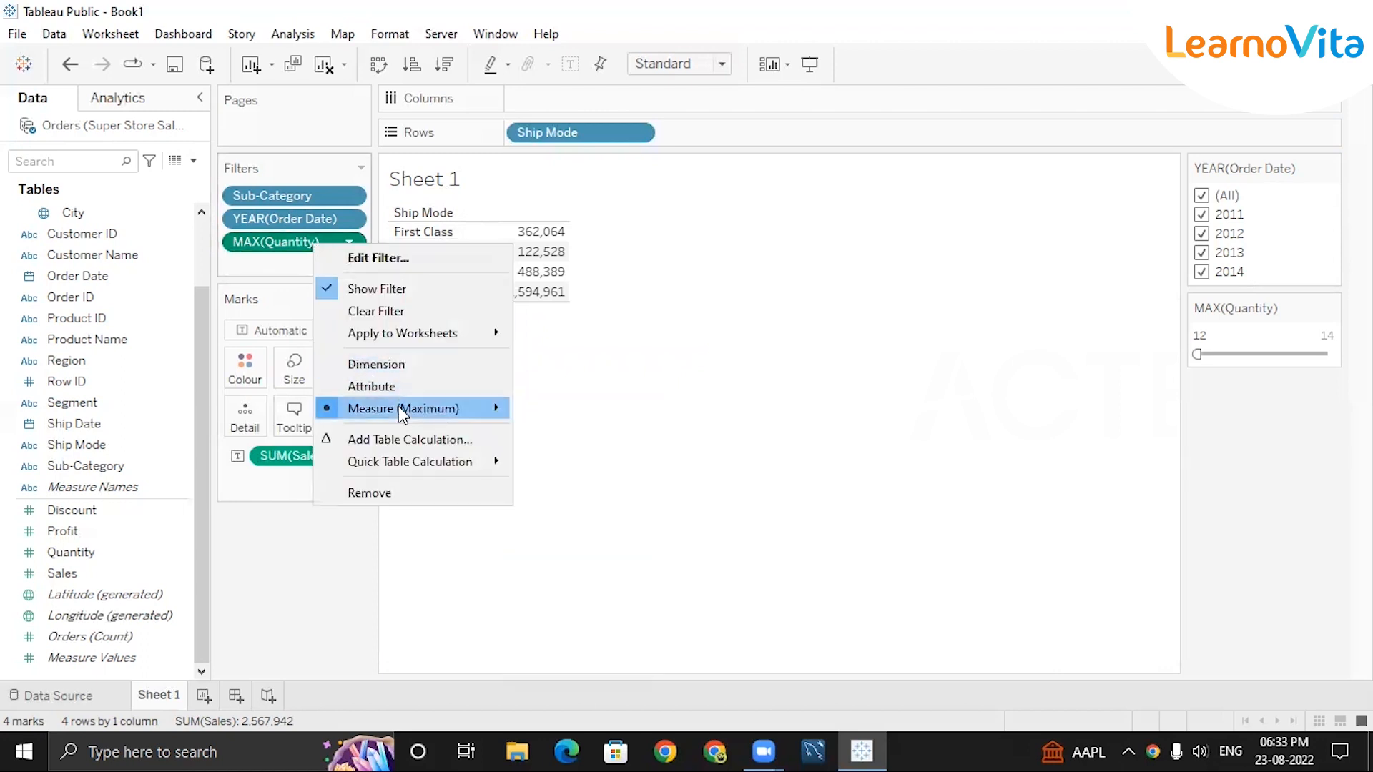
mouse_move(402, 414)
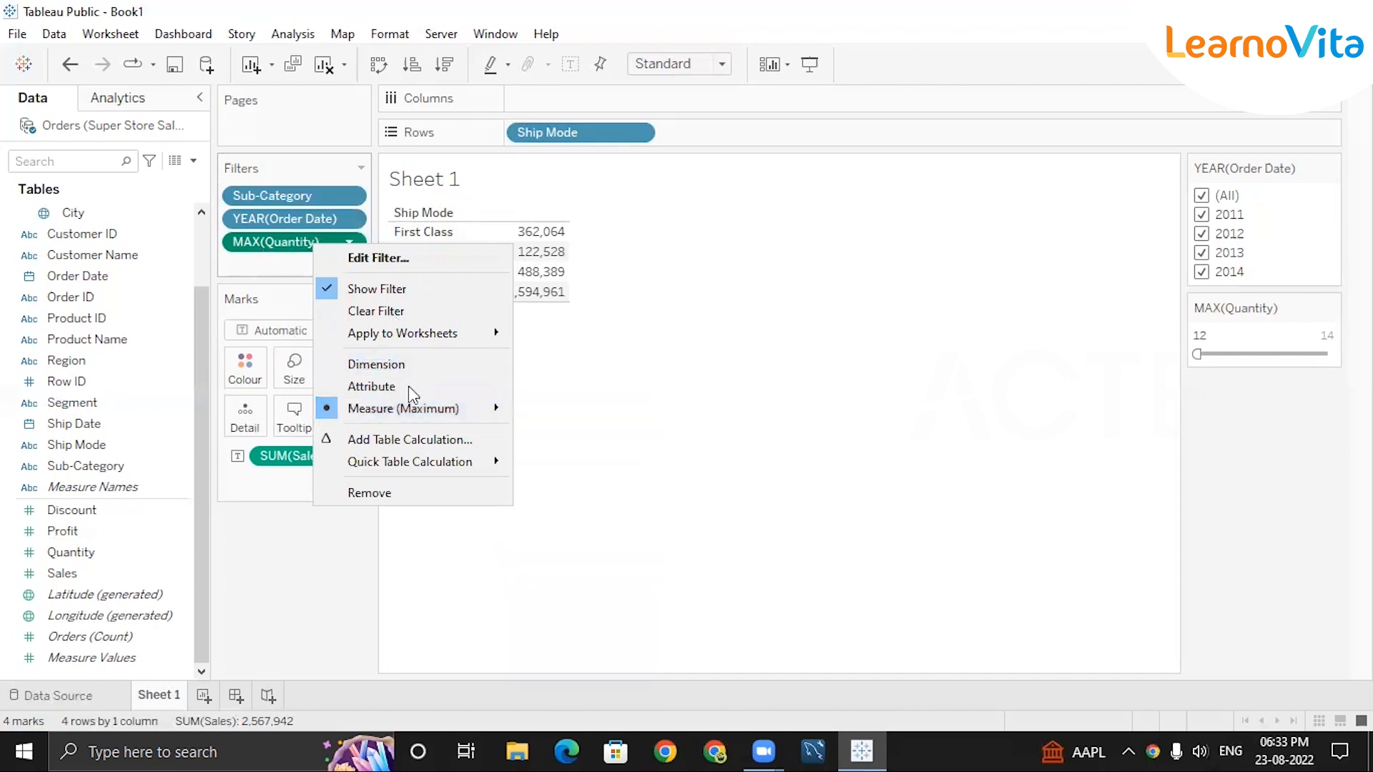
mouse_move(449, 412)
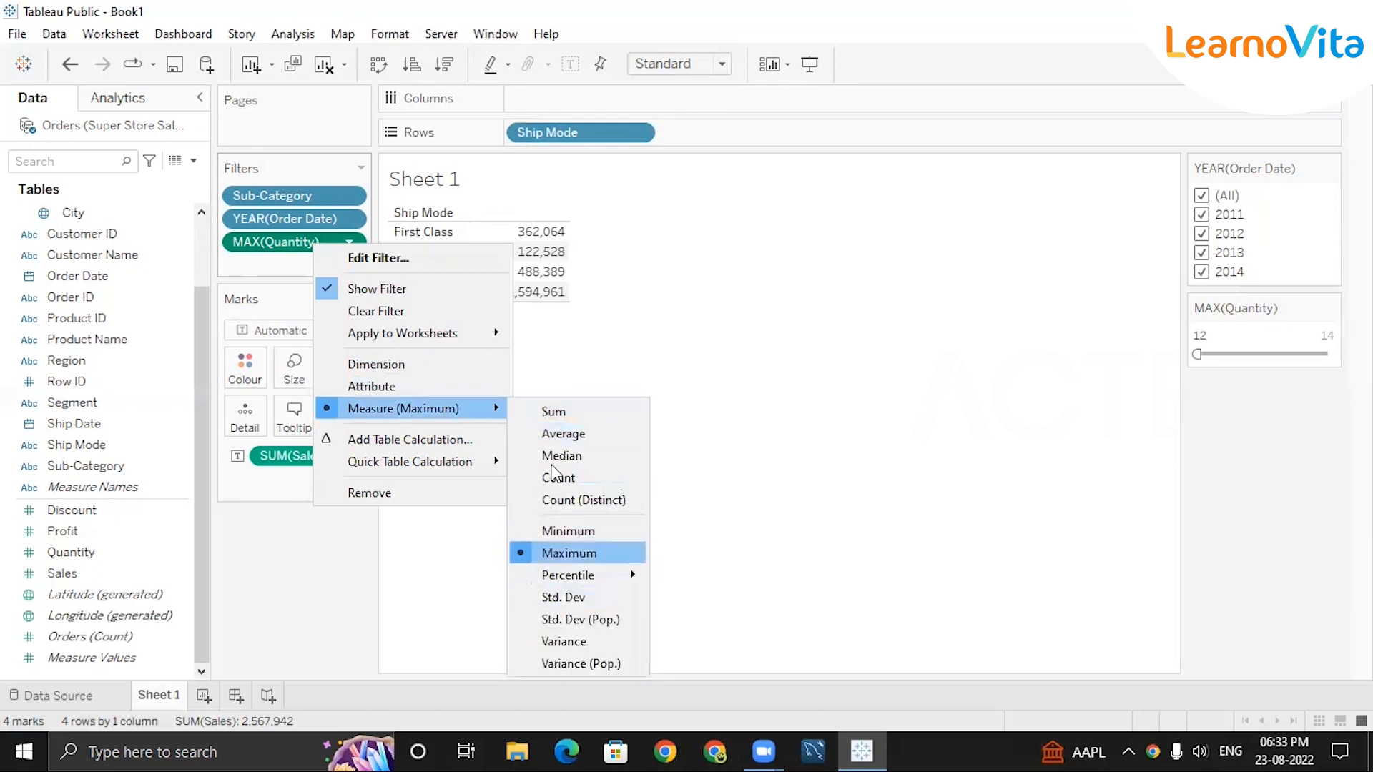
click(557, 439)
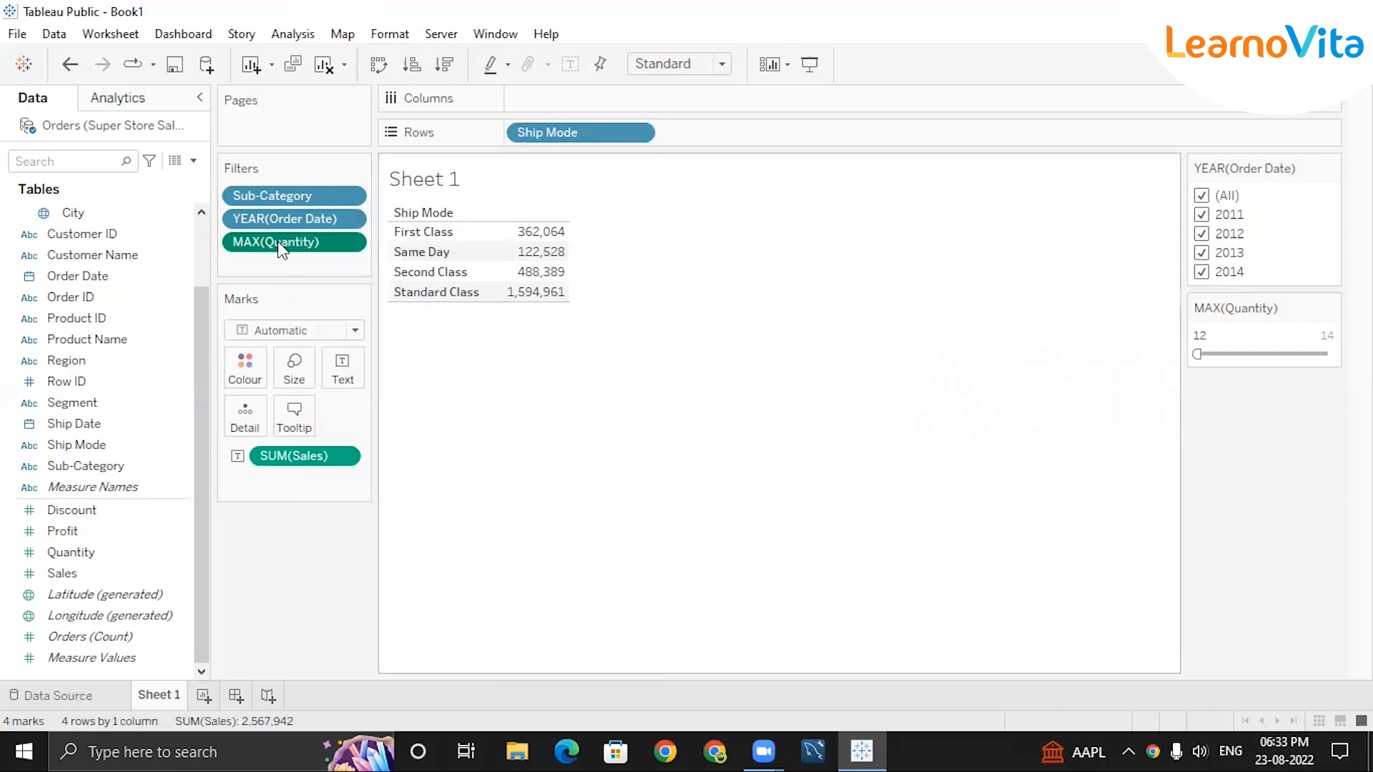
double_click(338, 243)
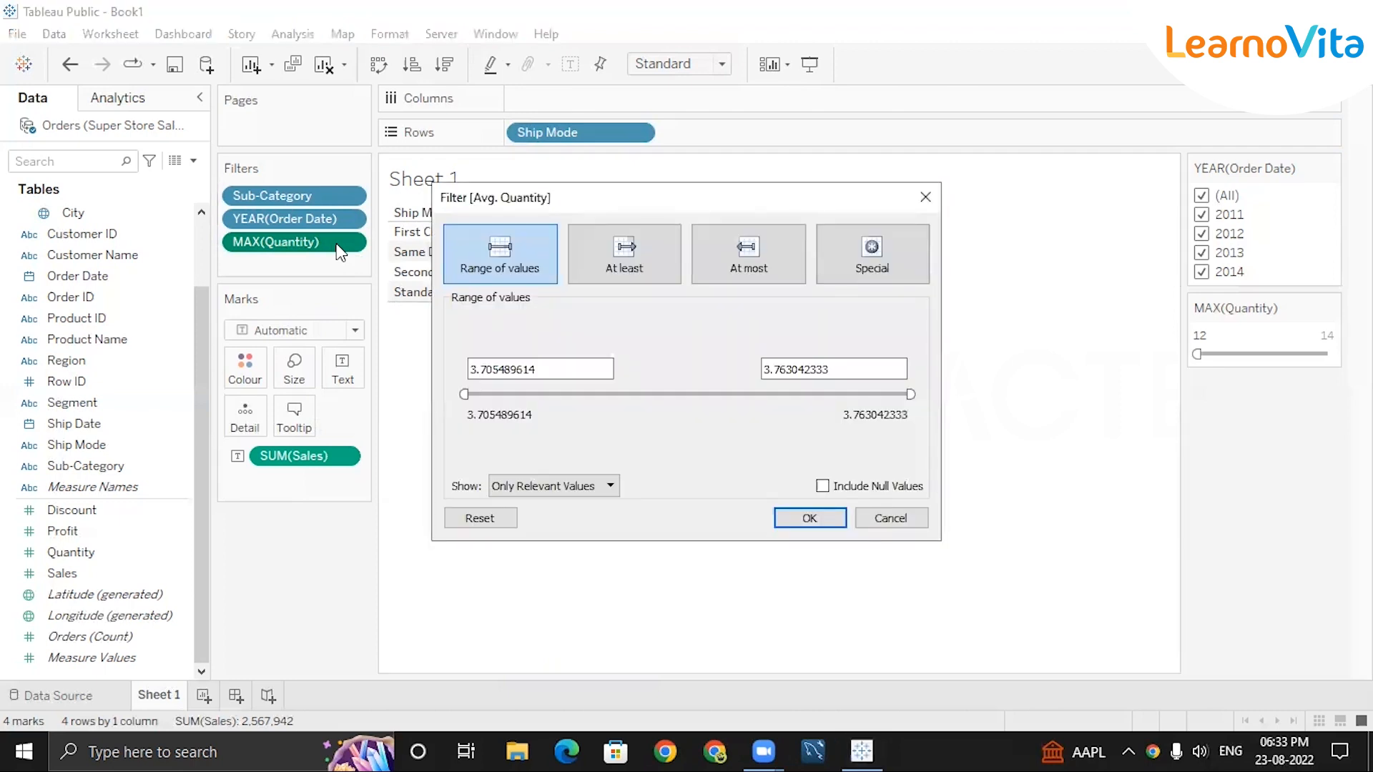
click(925, 197)
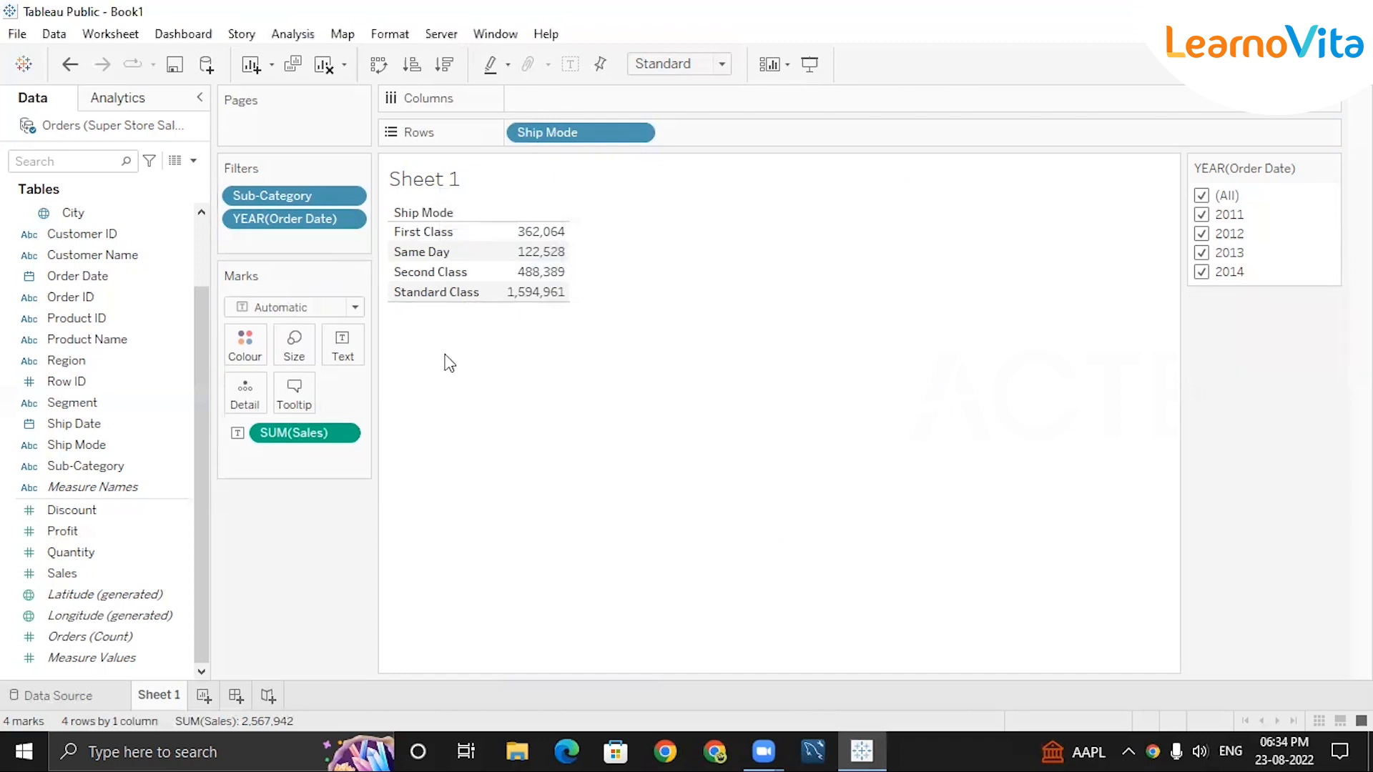
Add Quantity to the view alongside Sales, and remove the Measure Names filter.
click(78, 557)
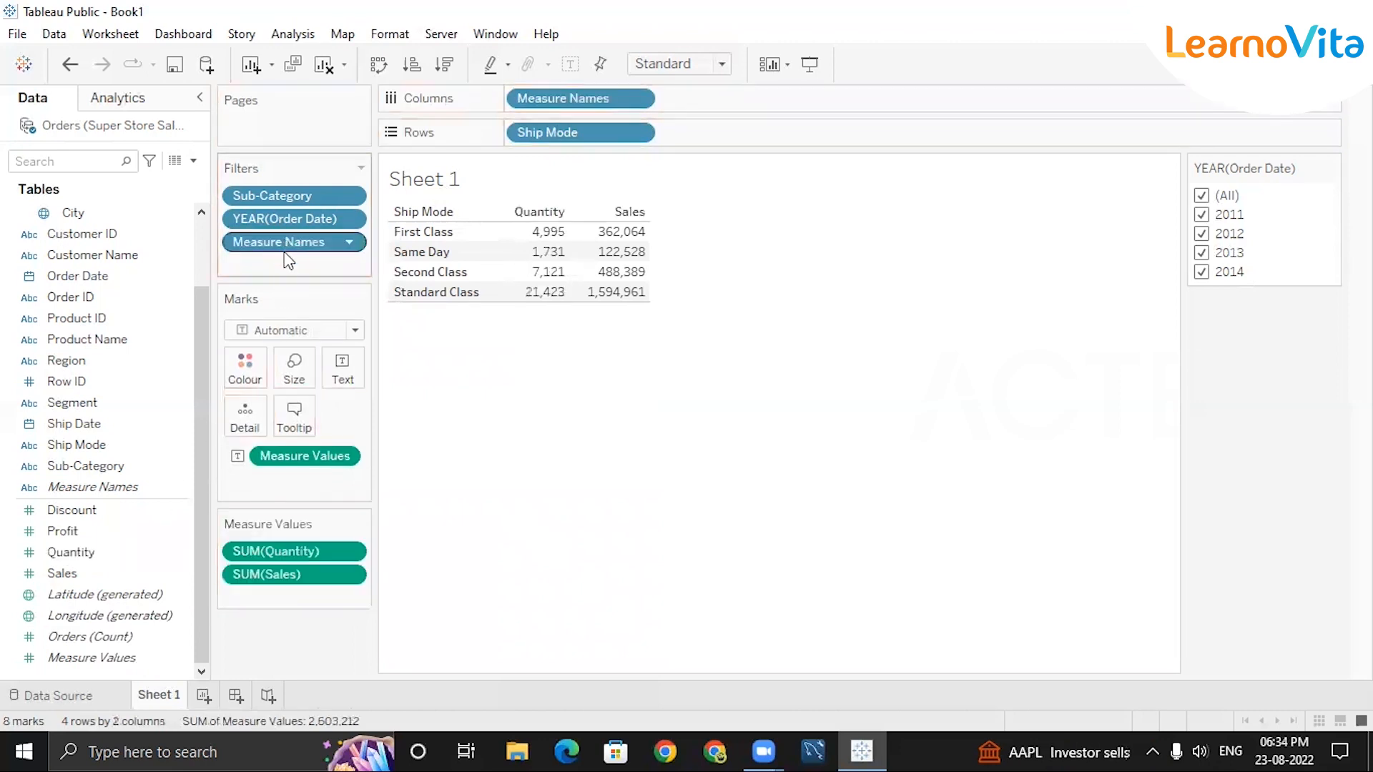
click(357, 246)
click(287, 415)
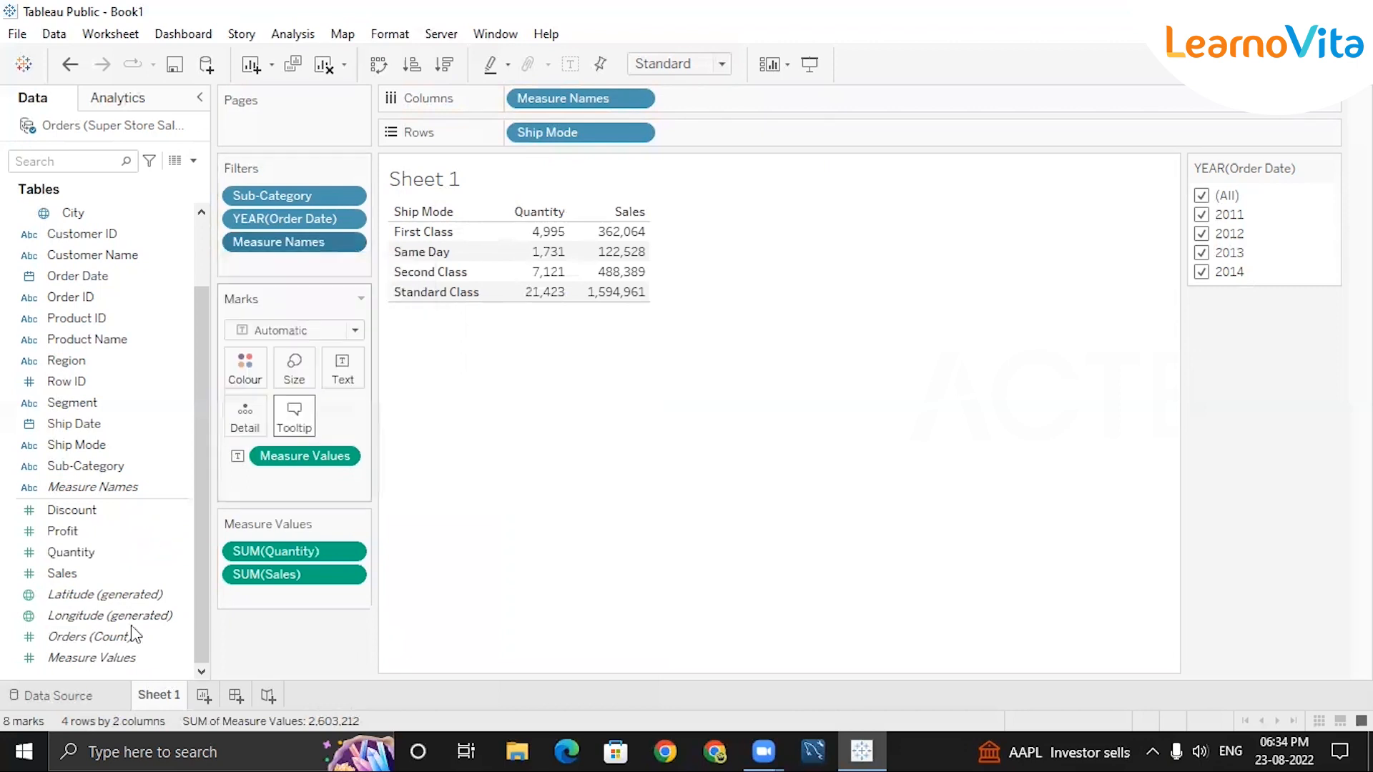
Add a Quantity filter on the Maximum aggregation with the default range of values.
drag(67, 552, 282, 235)
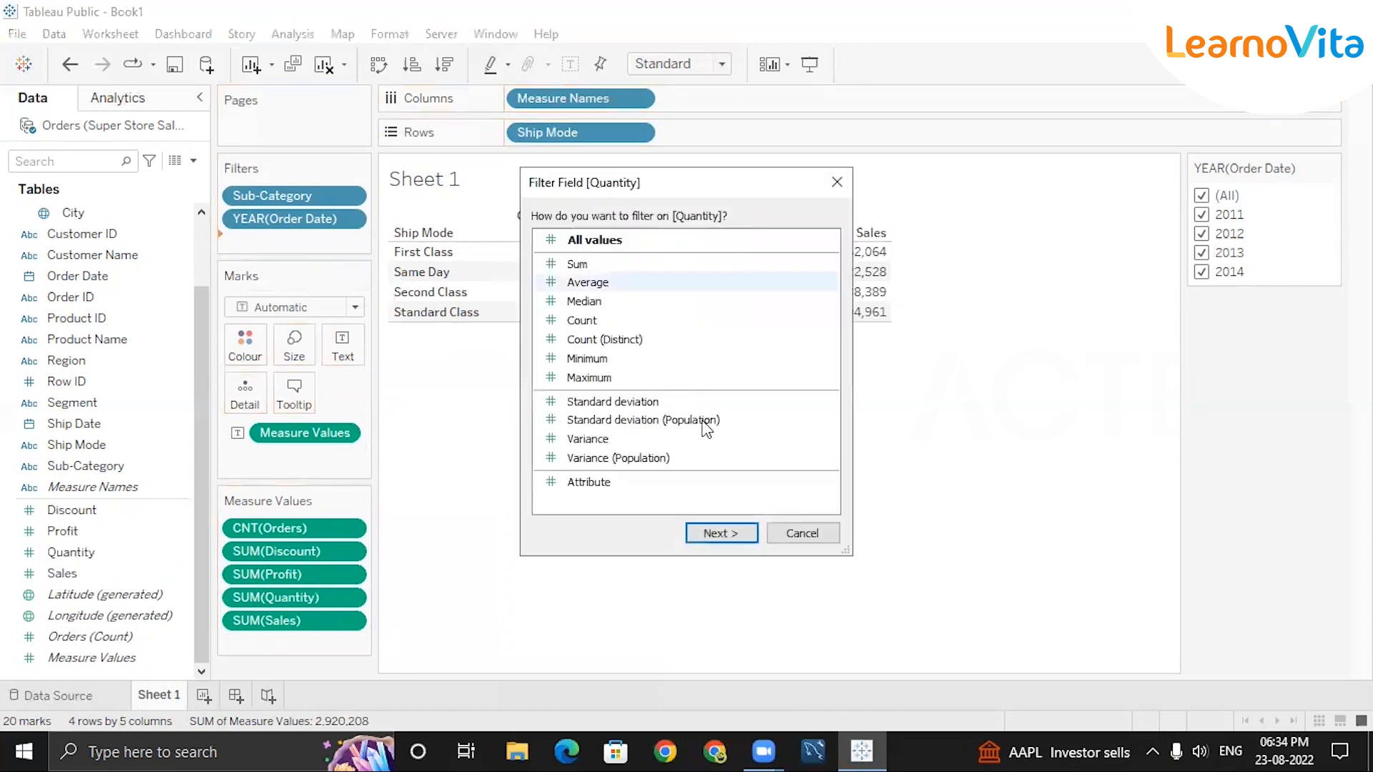
click(588, 379)
click(726, 535)
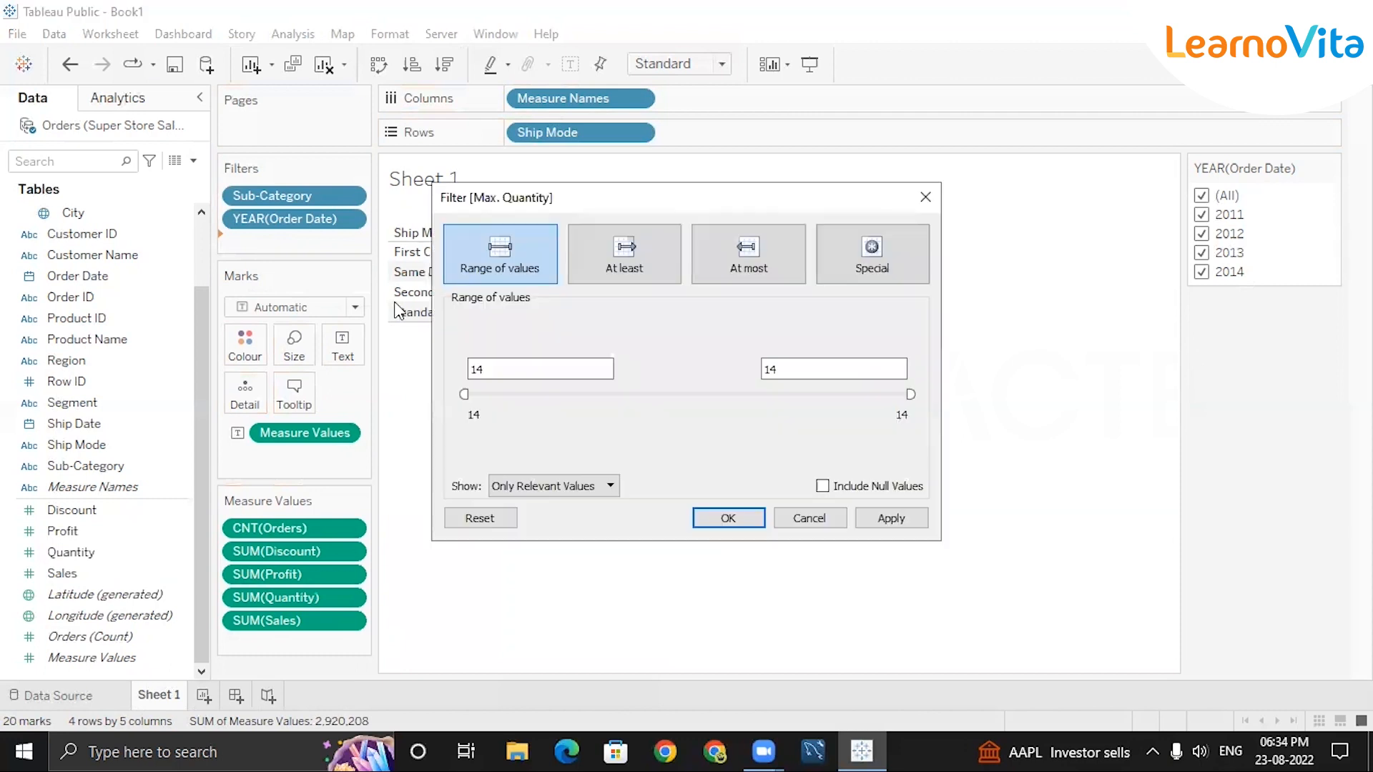
click(729, 517)
Switch the MAX(Quantity) filter to the Average aggregation, accepting the full range of values.
right_click(328, 246)
mouse_move(428, 409)
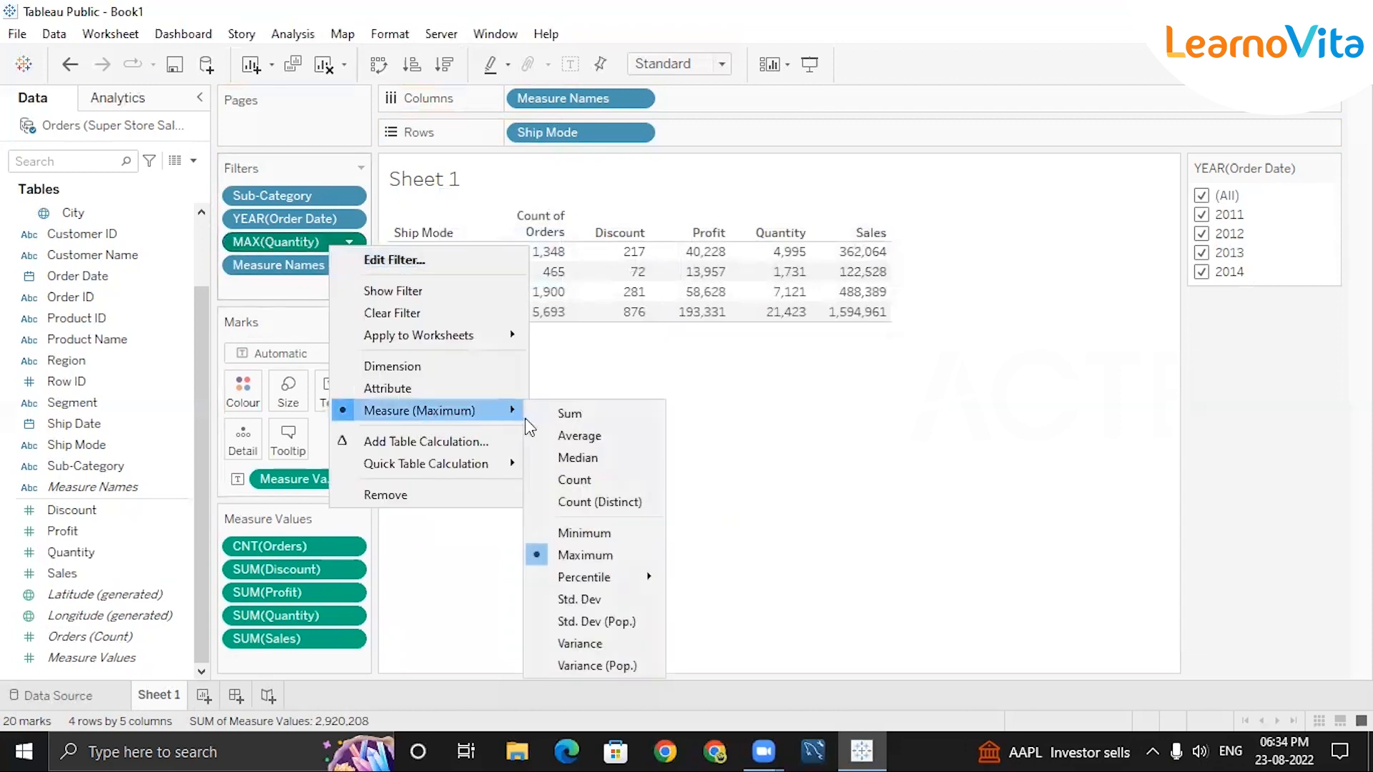
click(579, 435)
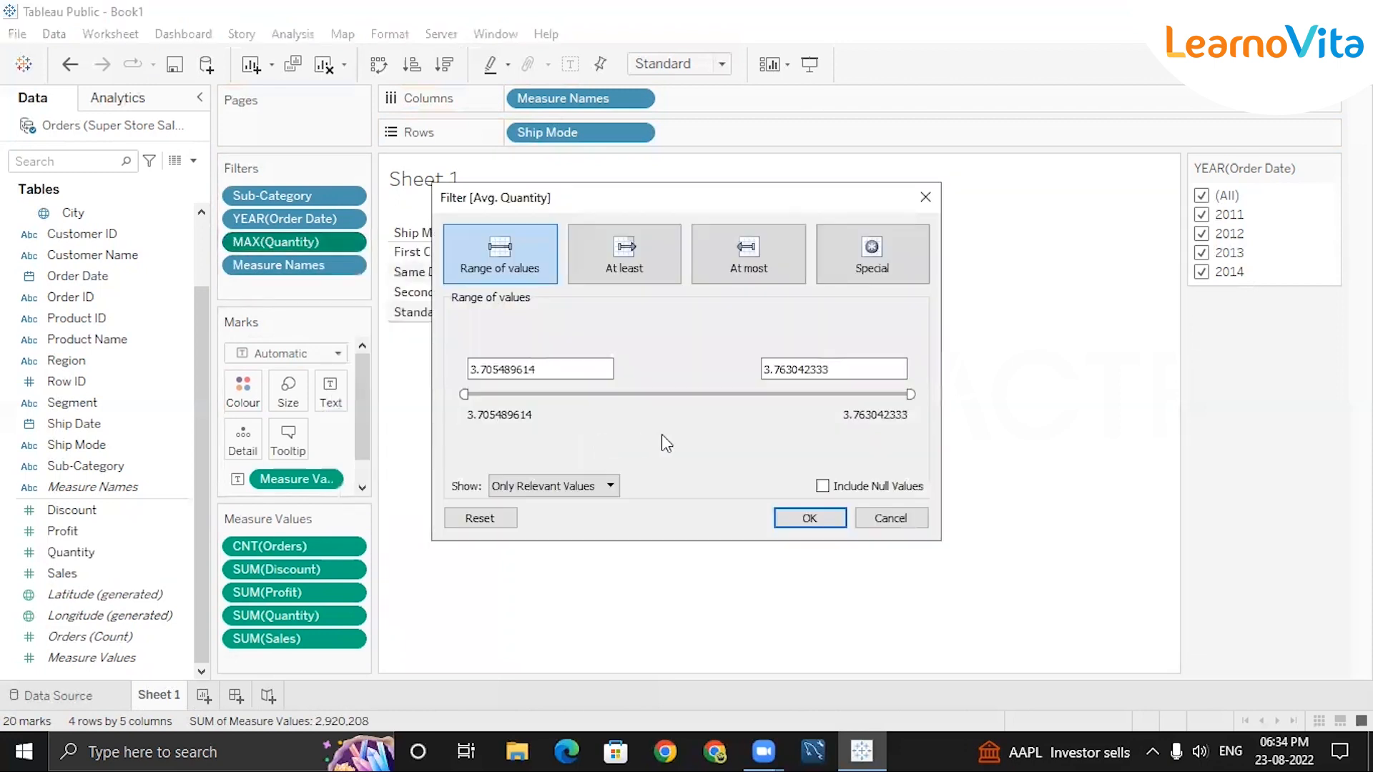
click(810, 518)
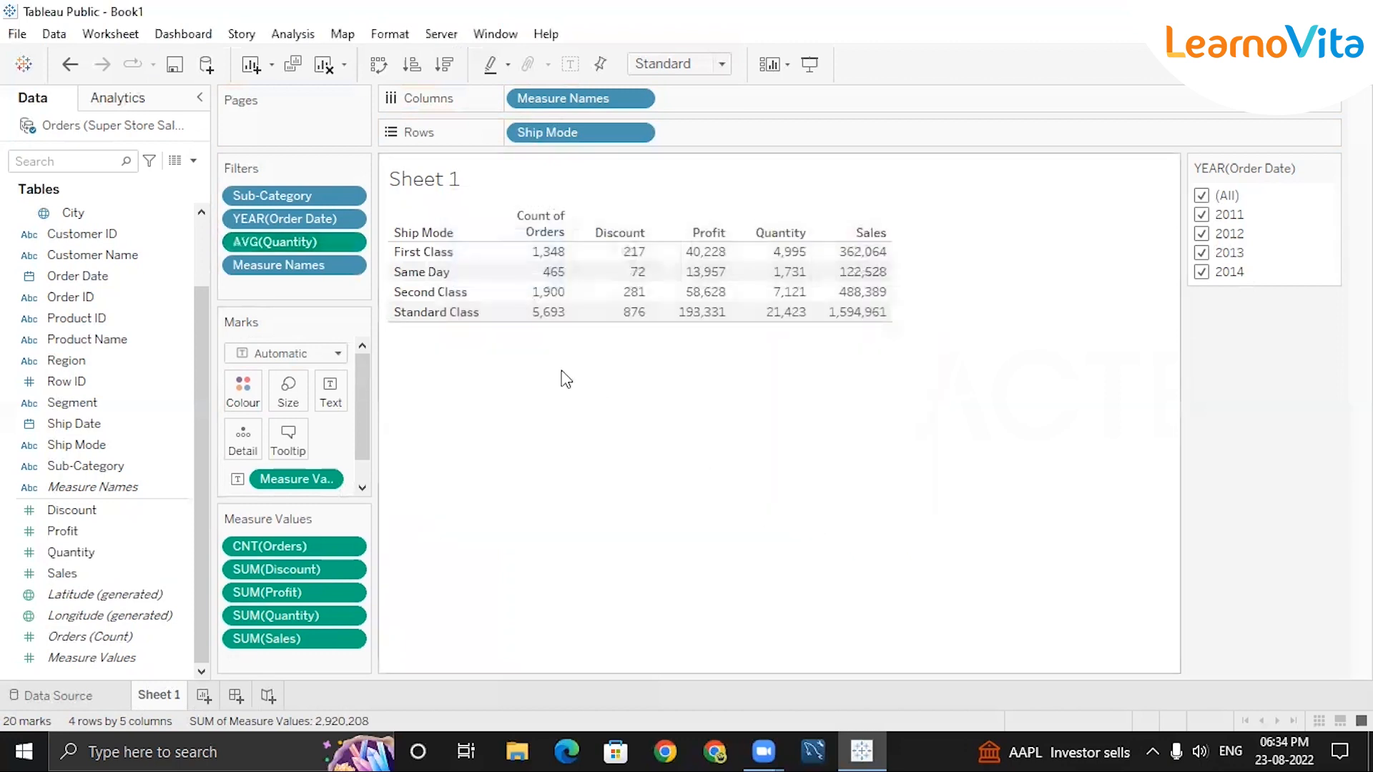
Remove the Measure Names filter and the AVG(Quantity) filter.
click(344, 265)
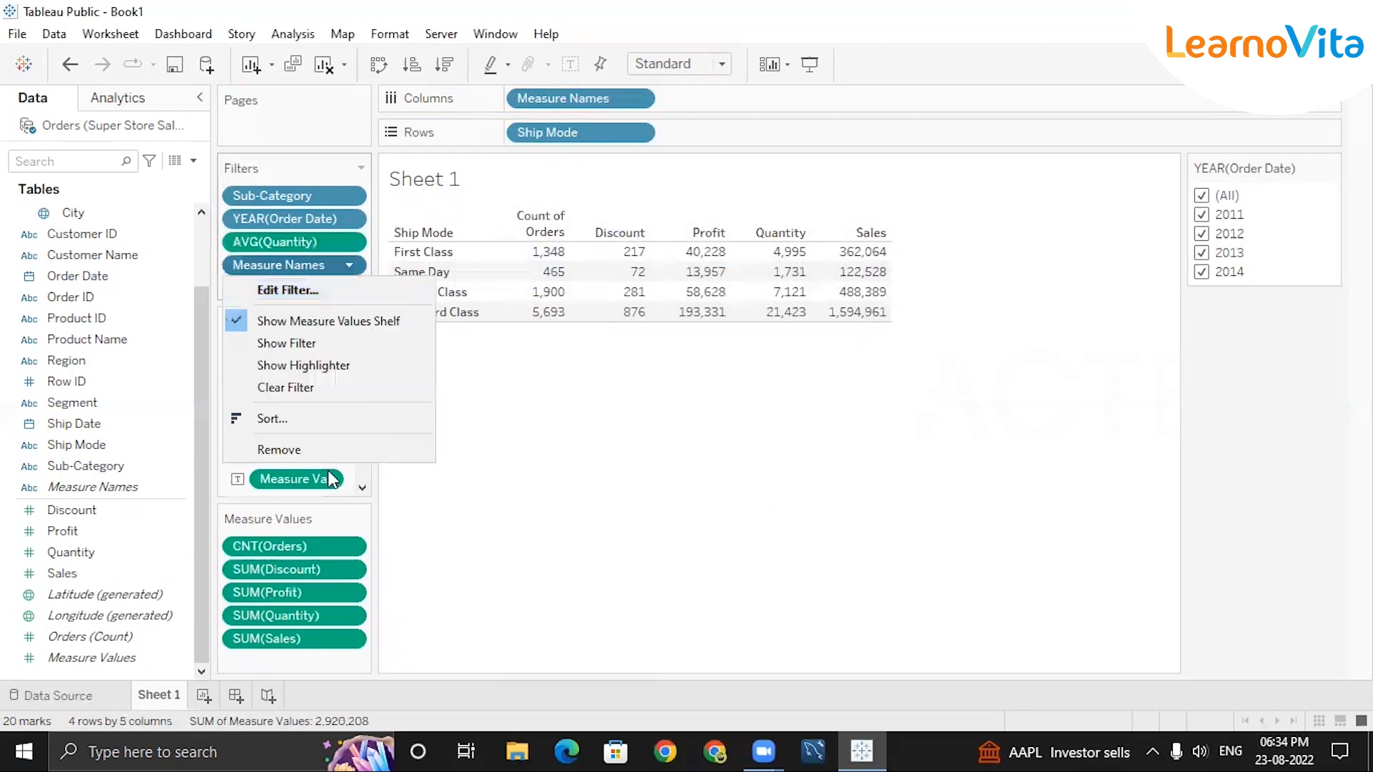
click(308, 454)
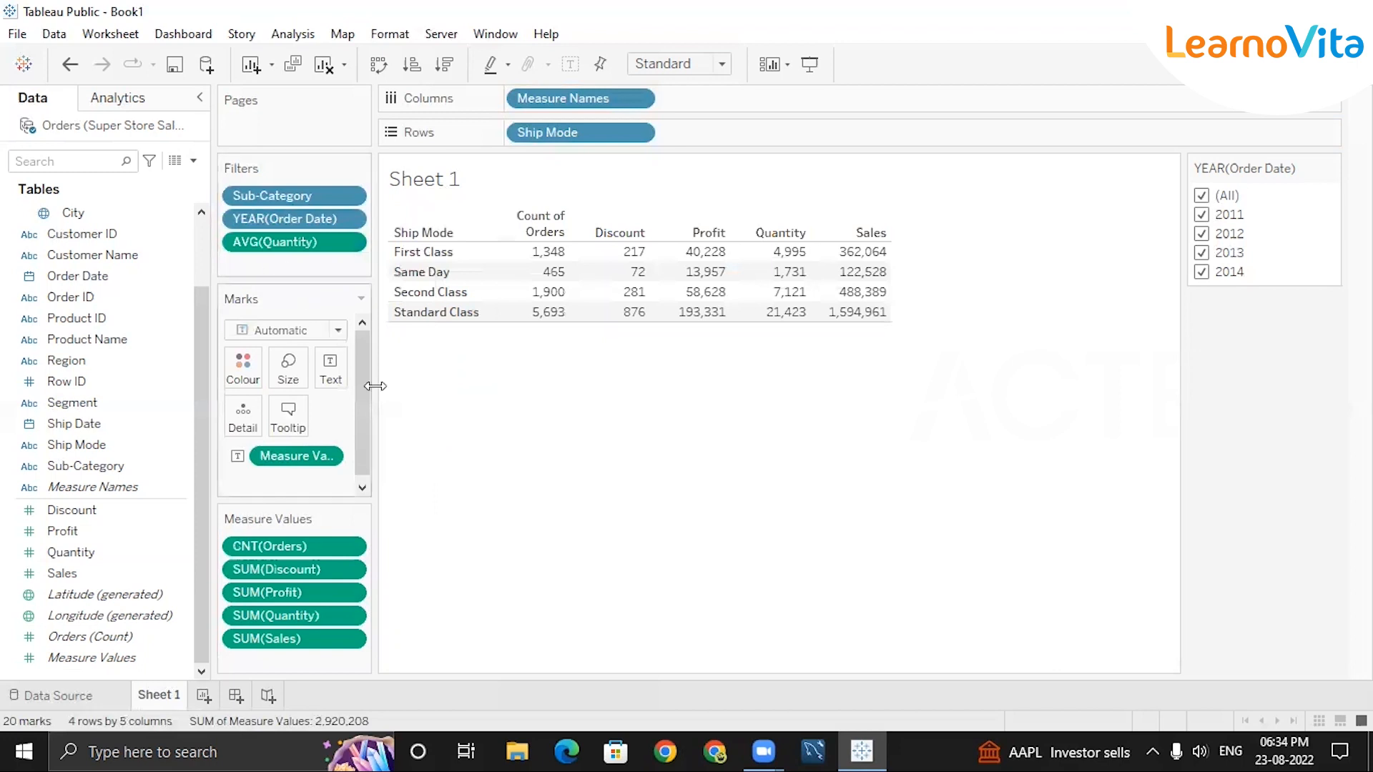
click(349, 243)
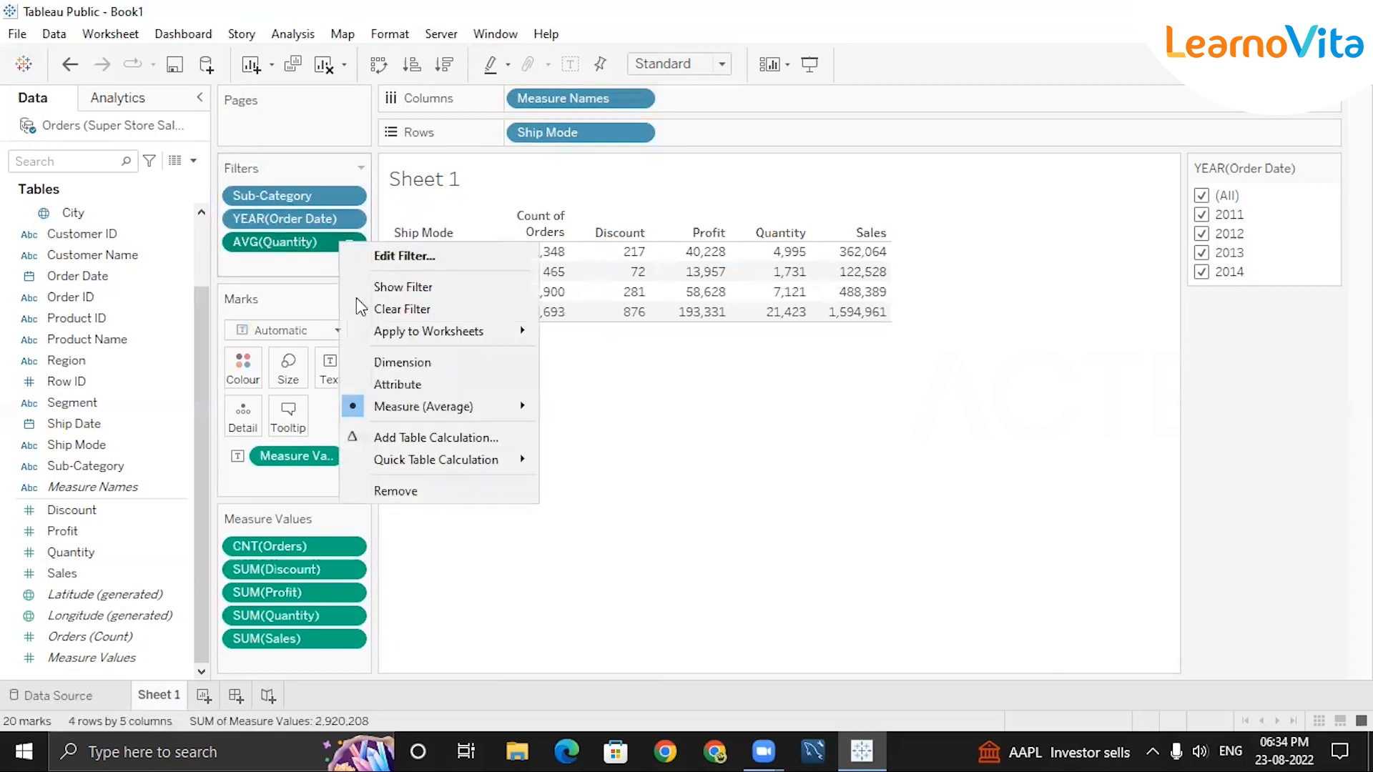
mouse_move(450, 414)
click(450, 491)
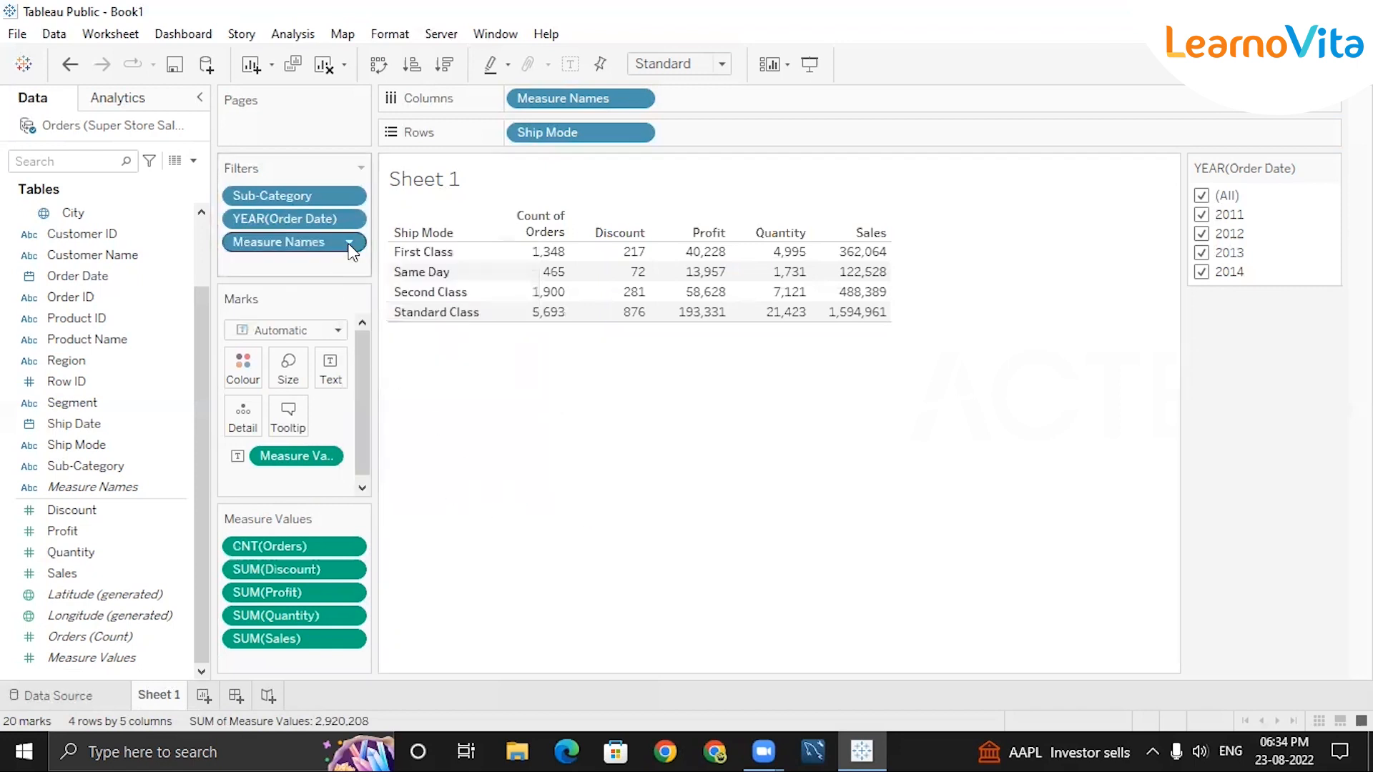
right_click(347, 245)
click(300, 251)
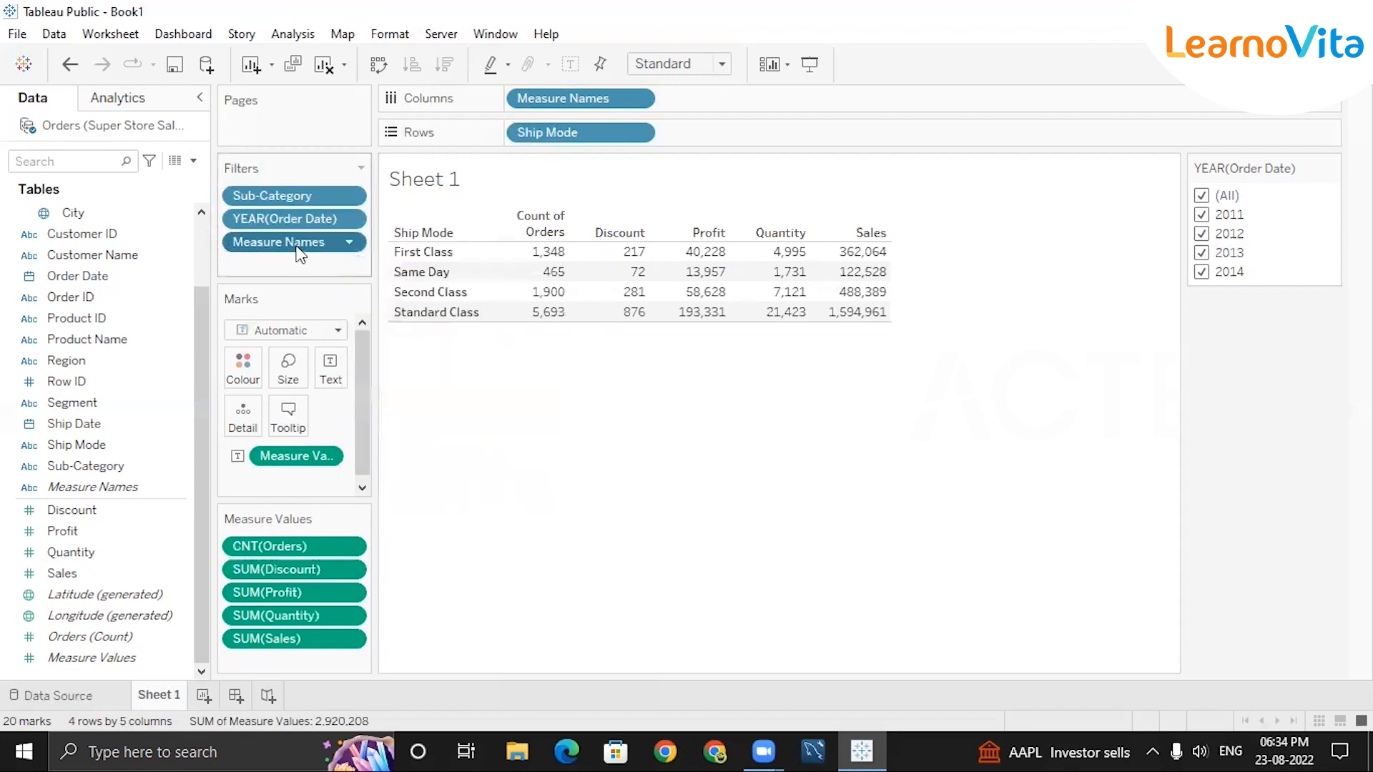
right_click(297, 245)
click(298, 211)
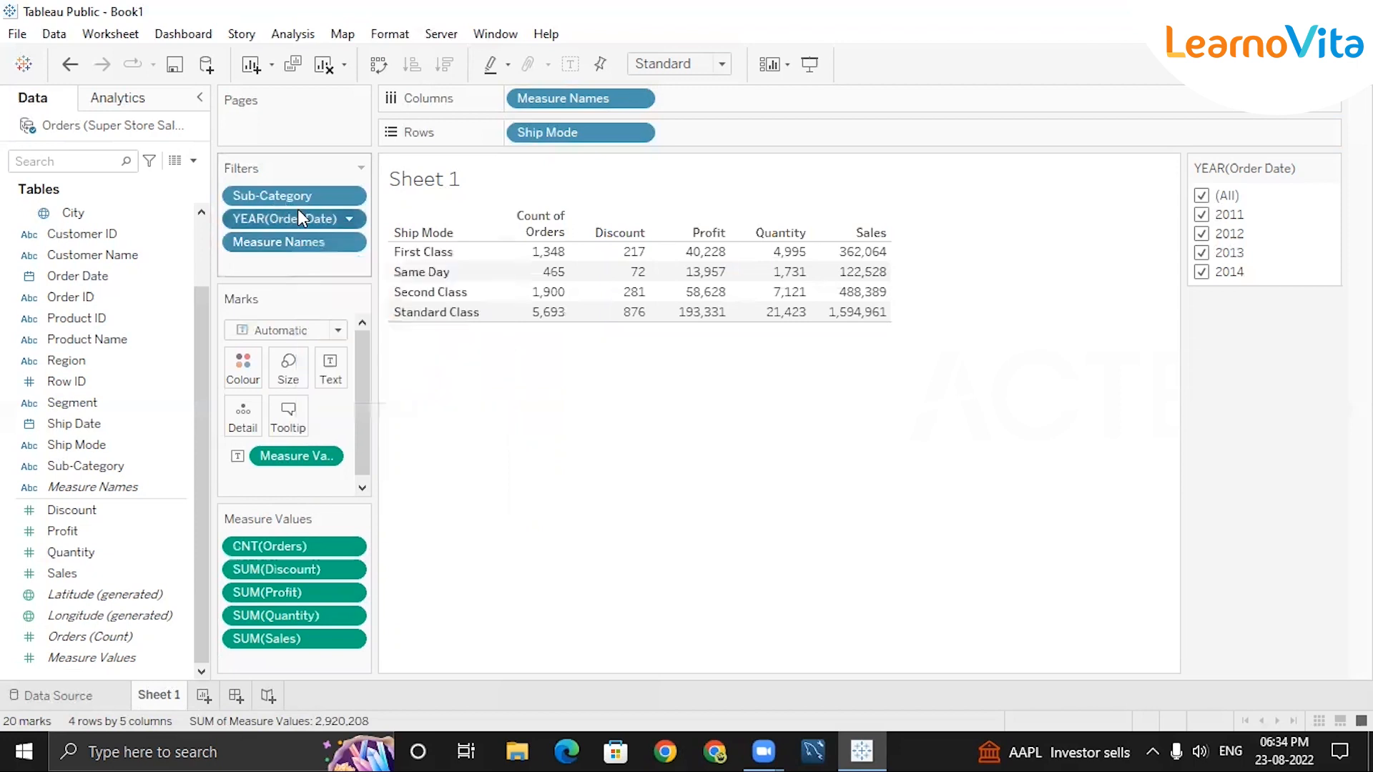
right_click(298, 213)
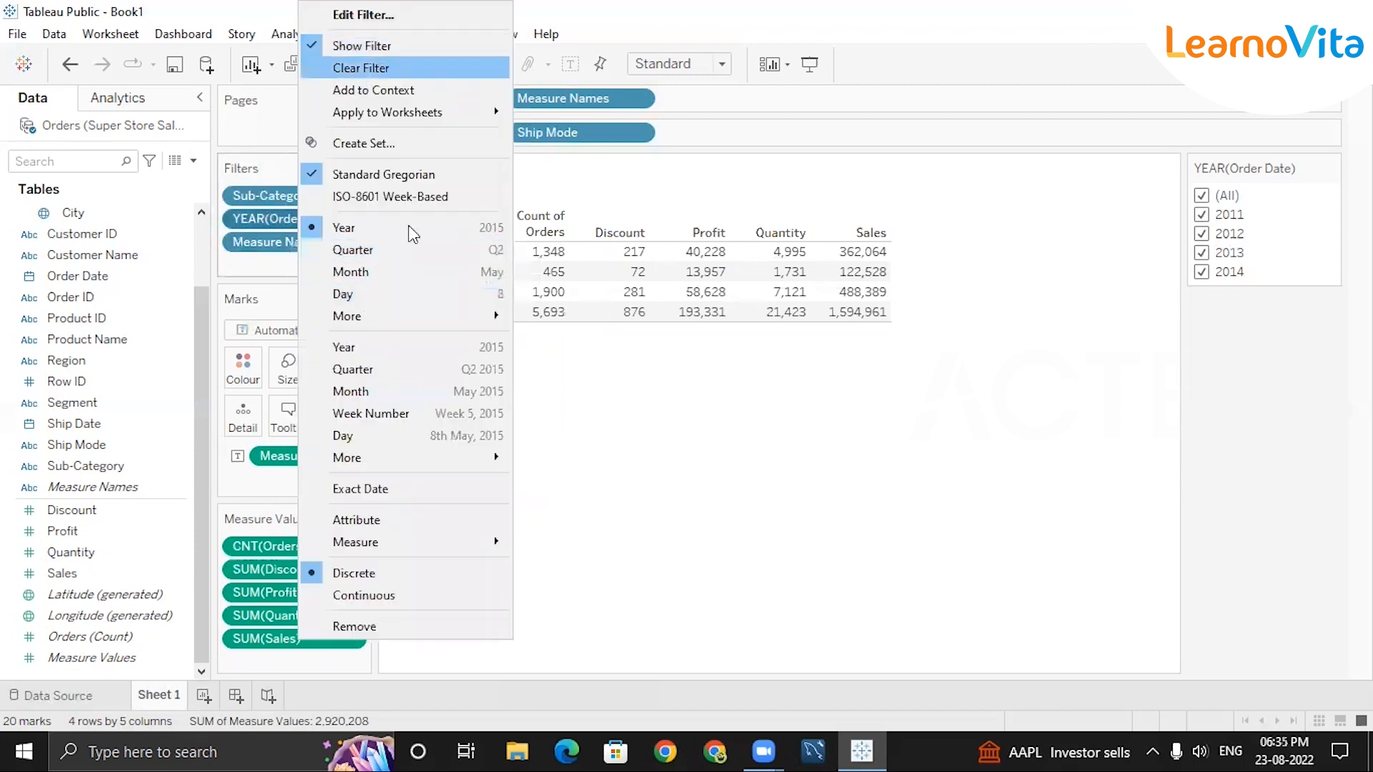
click(608, 489)
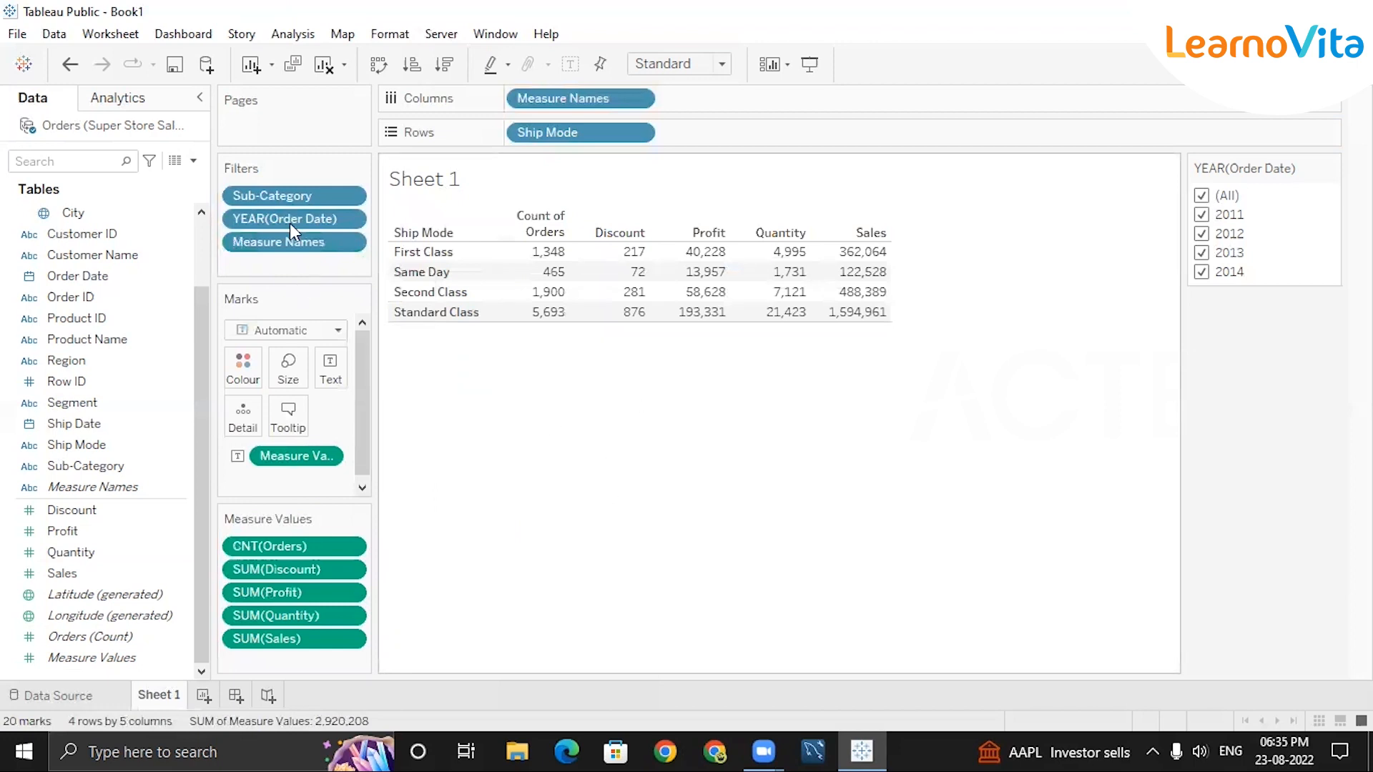
Remove the Measure Names filter and the Sub-Category filter.
click(349, 247)
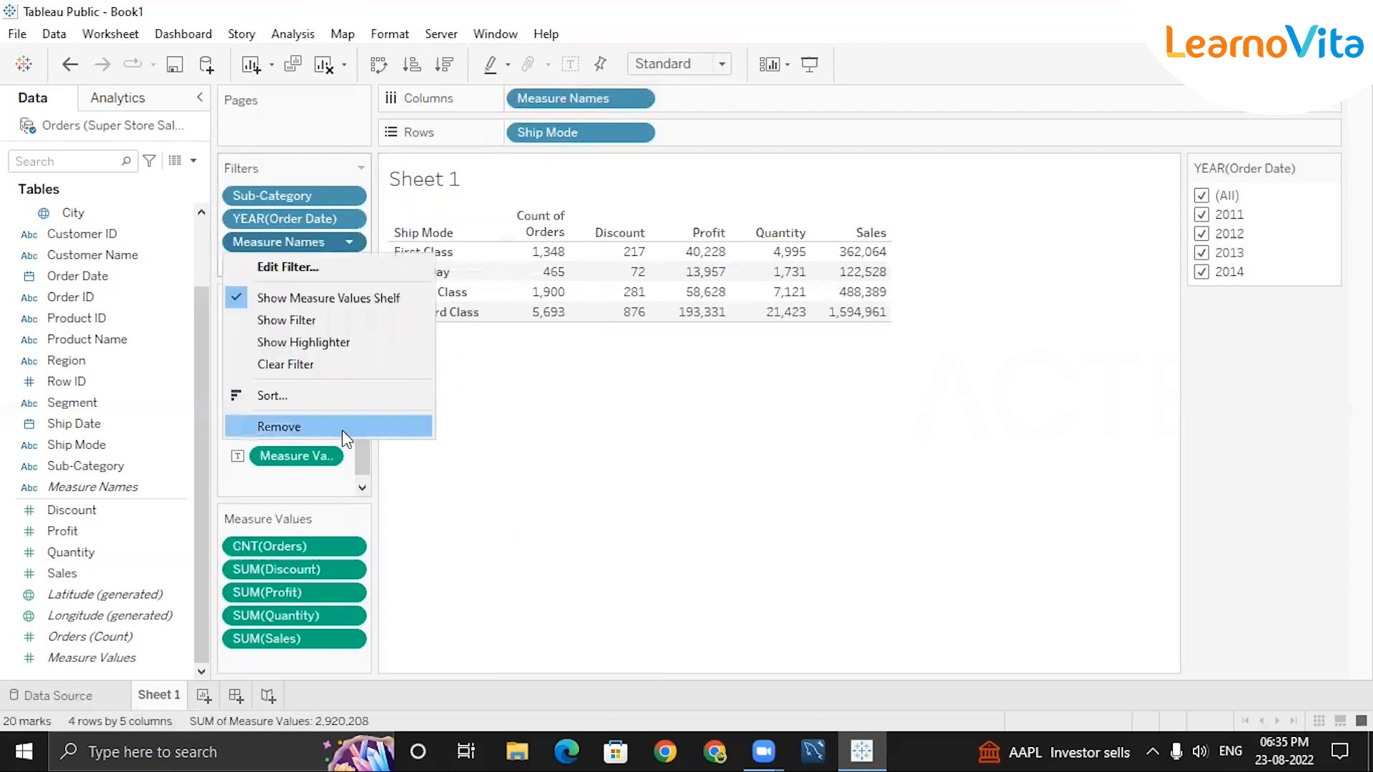
click(342, 431)
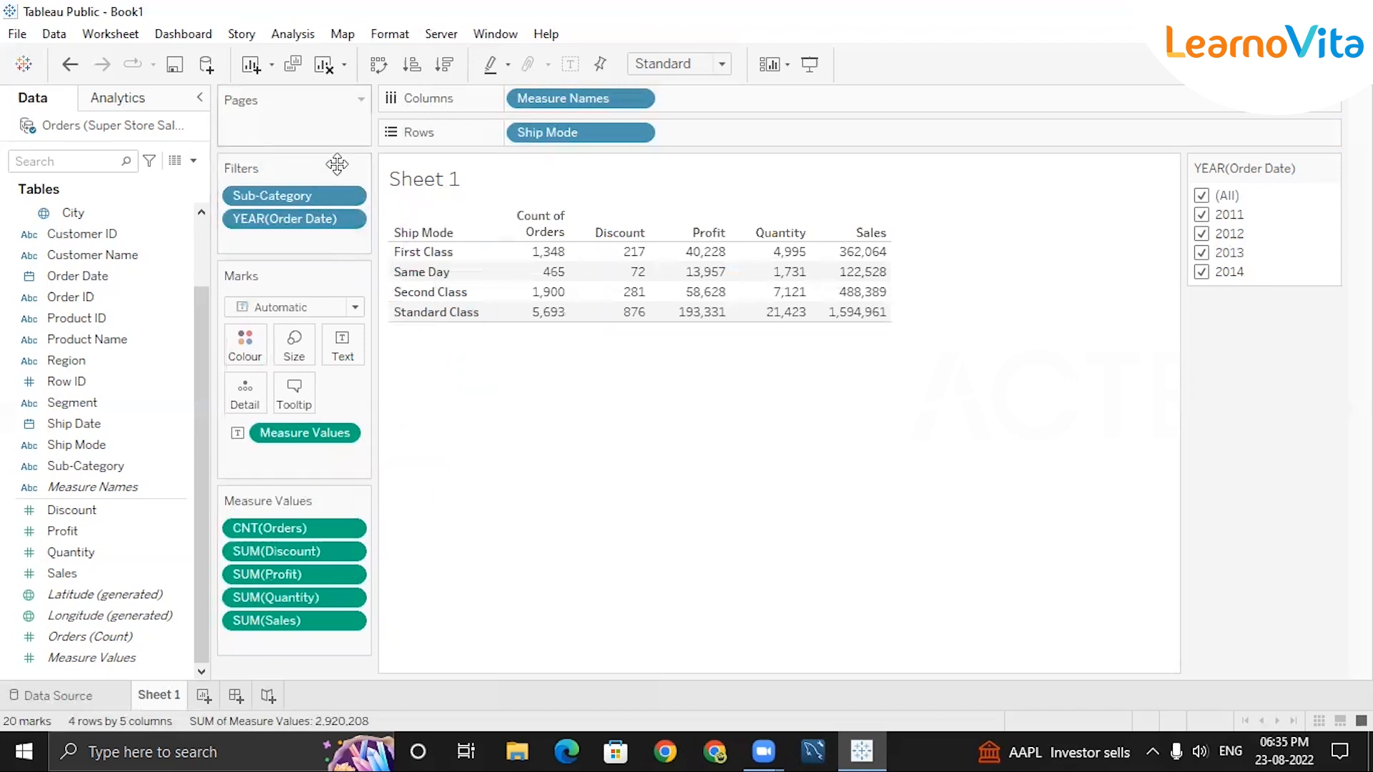
click(325, 195)
key(Delete)
Clear the remaining YEAR(Order Date) and Measure Names filters from the sheet.
click(351, 195)
click(294, 755)
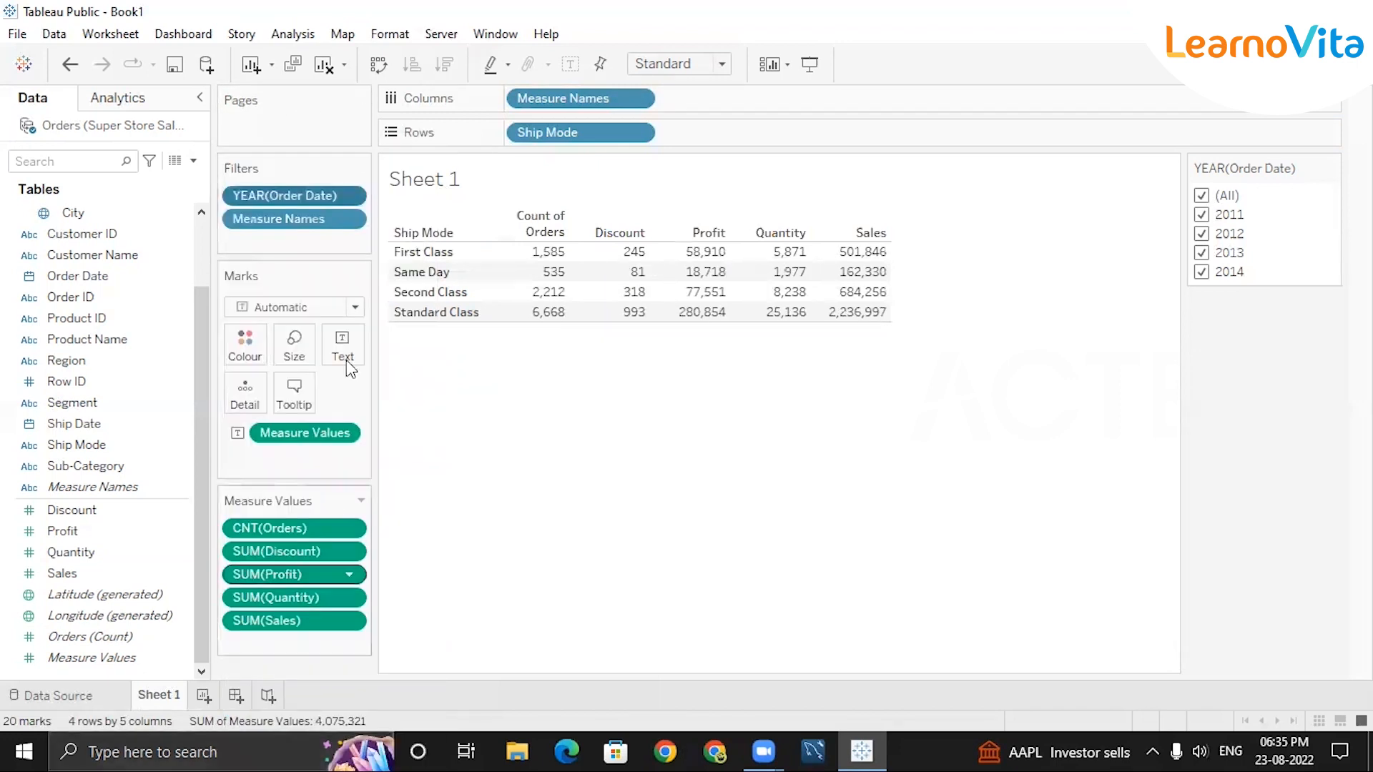
click(351, 196)
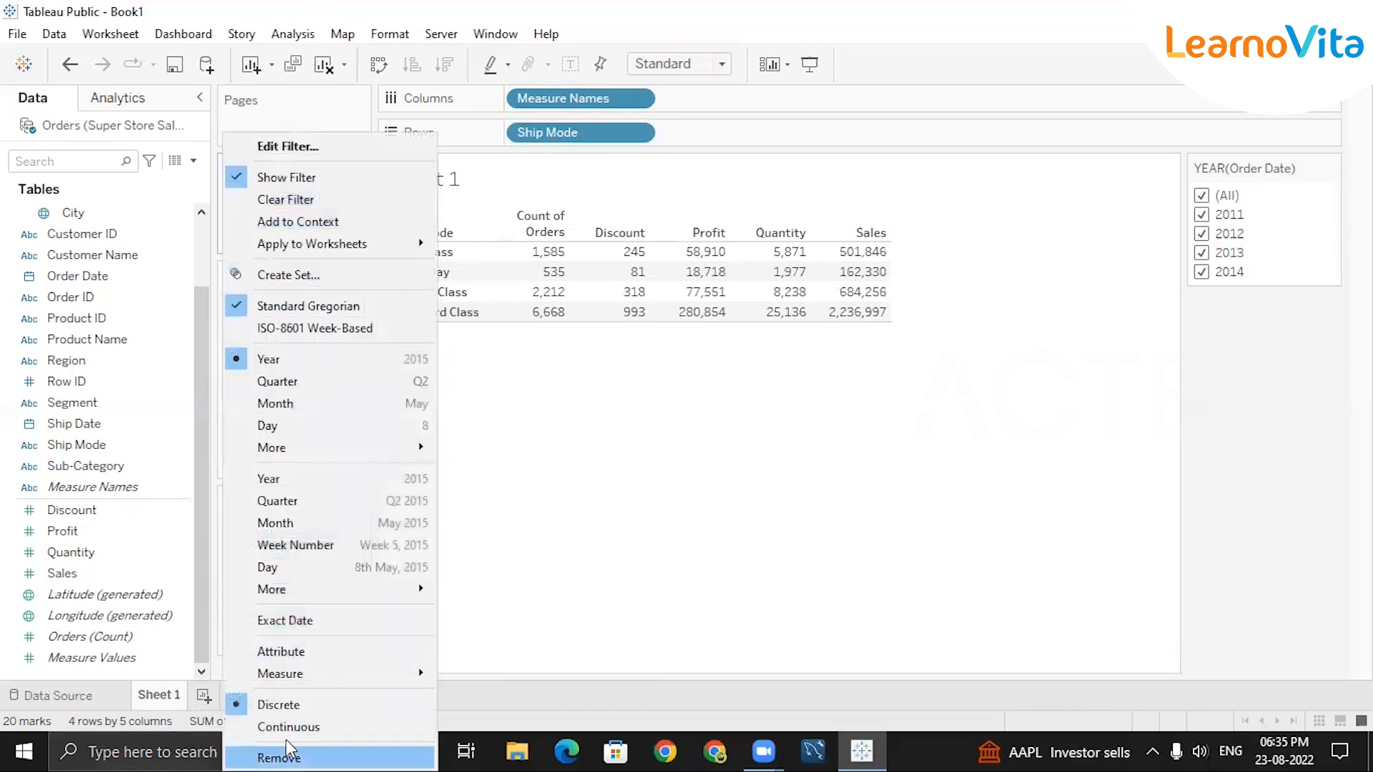
click(294, 751)
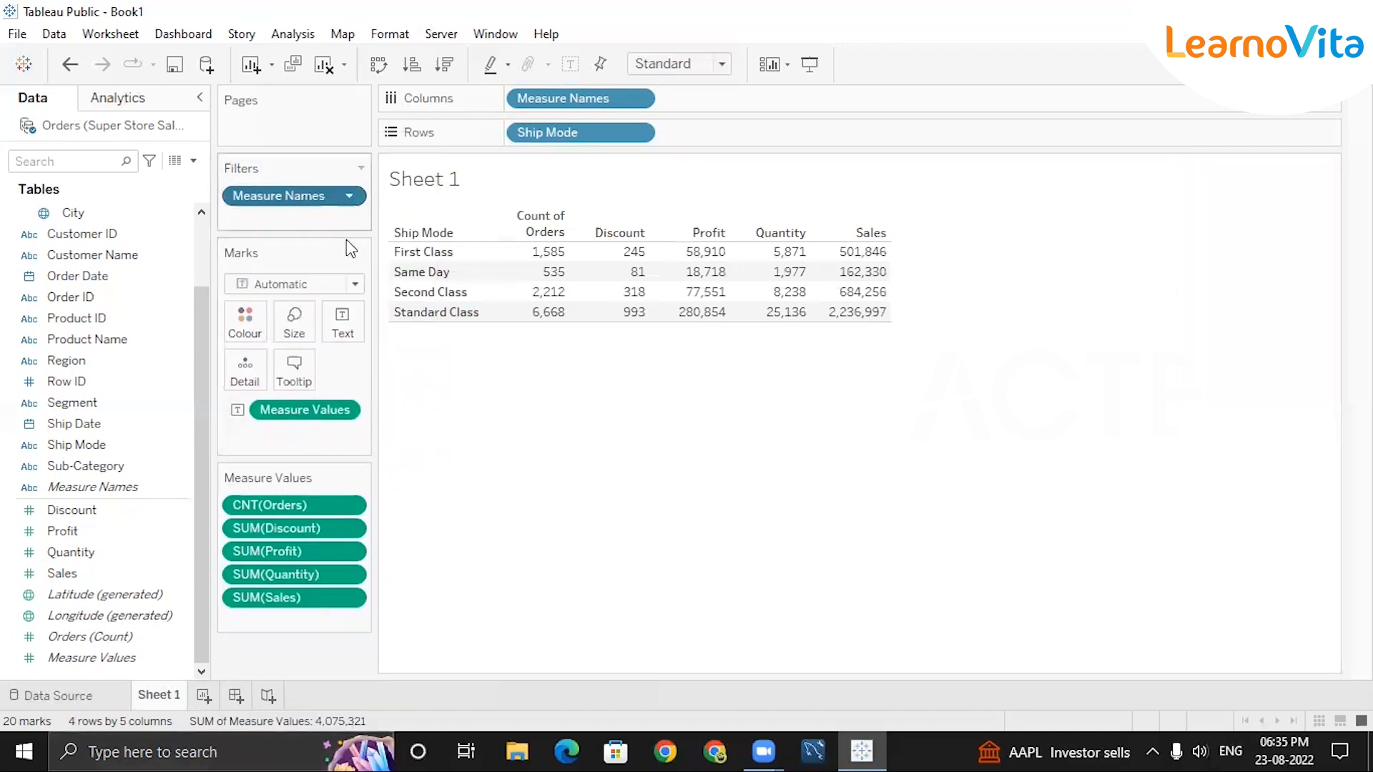
click(349, 195)
click(298, 381)
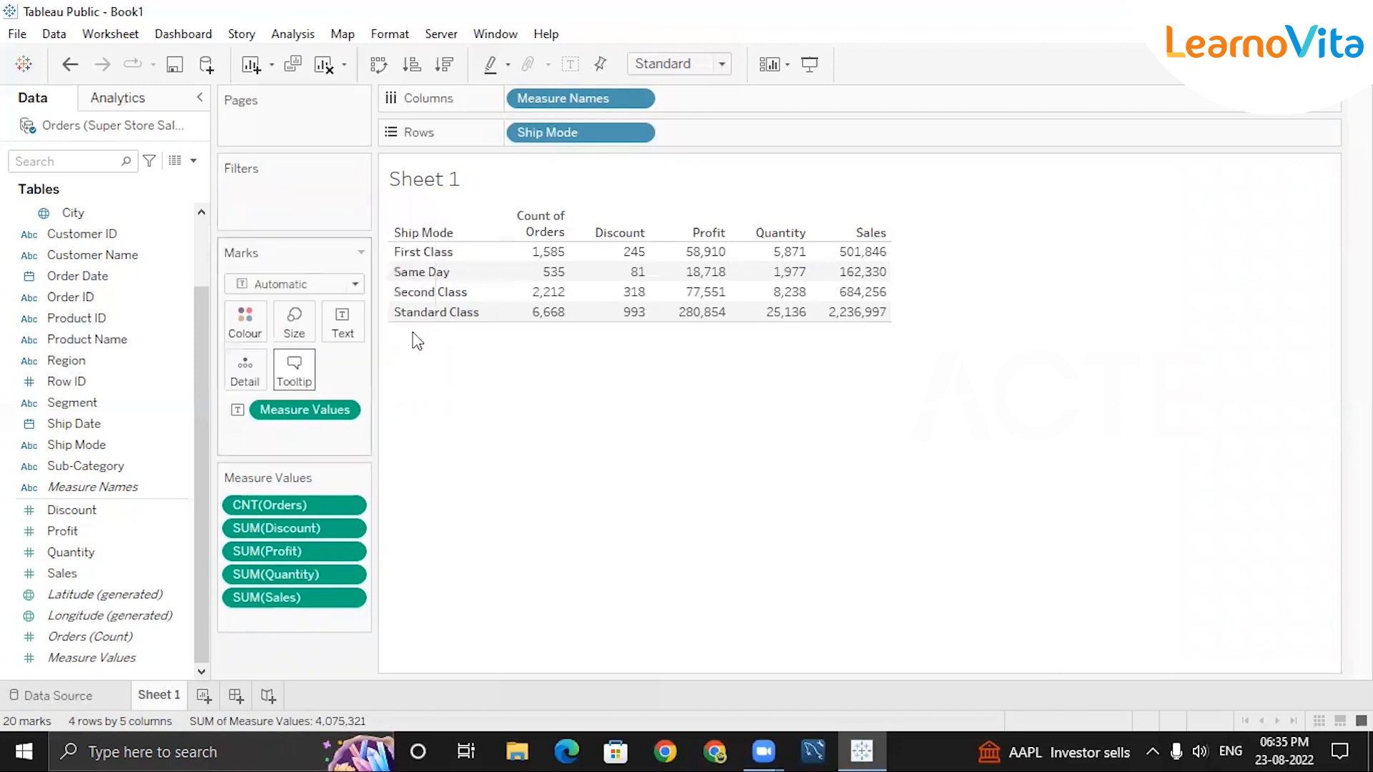
Remove Measure Names from the columns and add it back from the data fields.
click(637, 98)
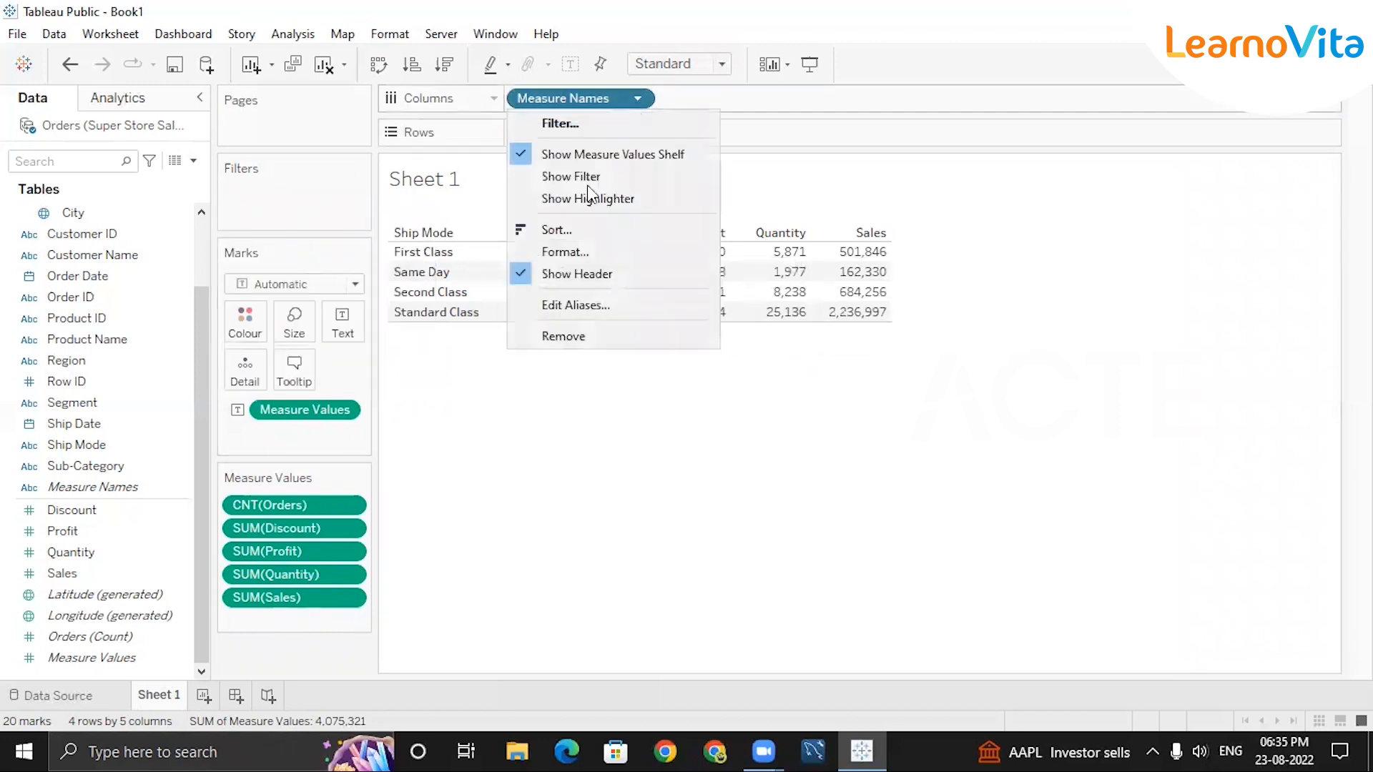
click(563, 336)
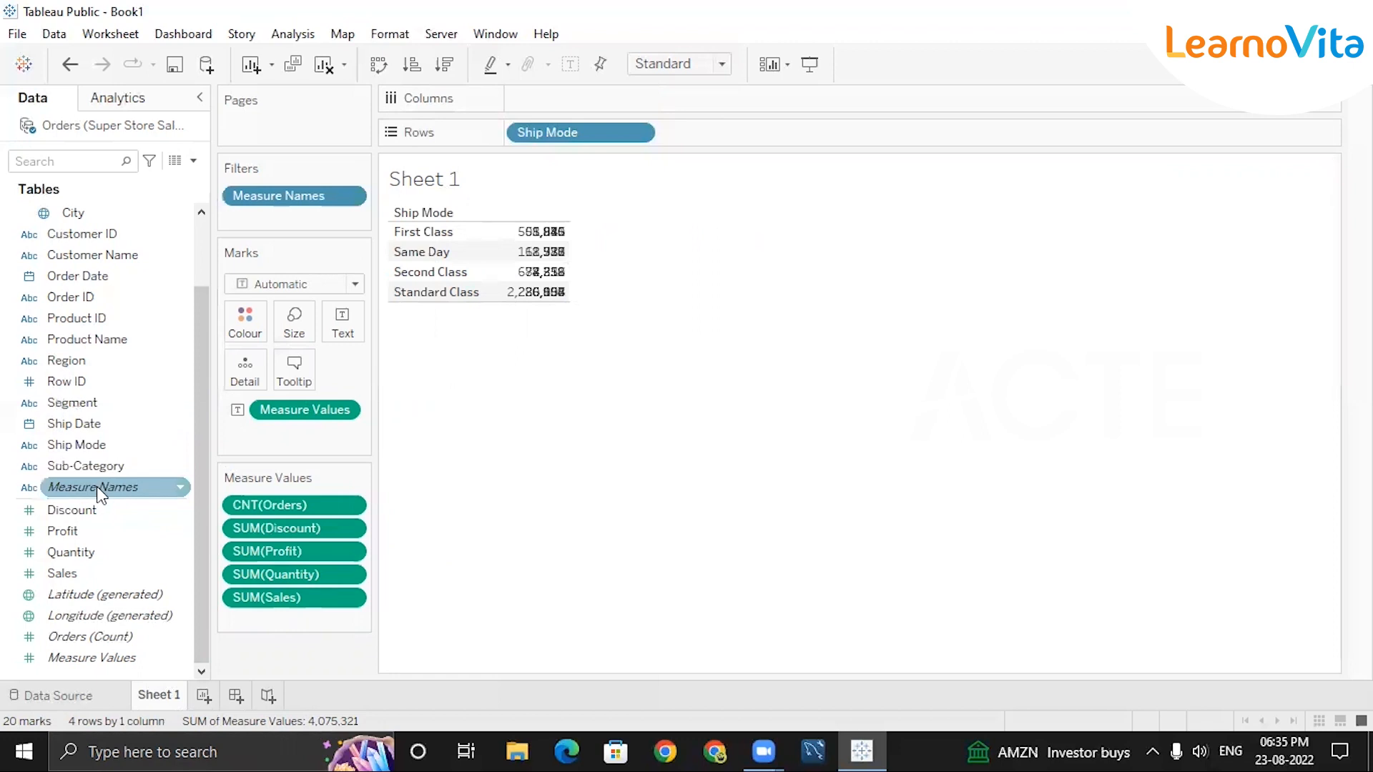
drag(97, 486, 607, 101)
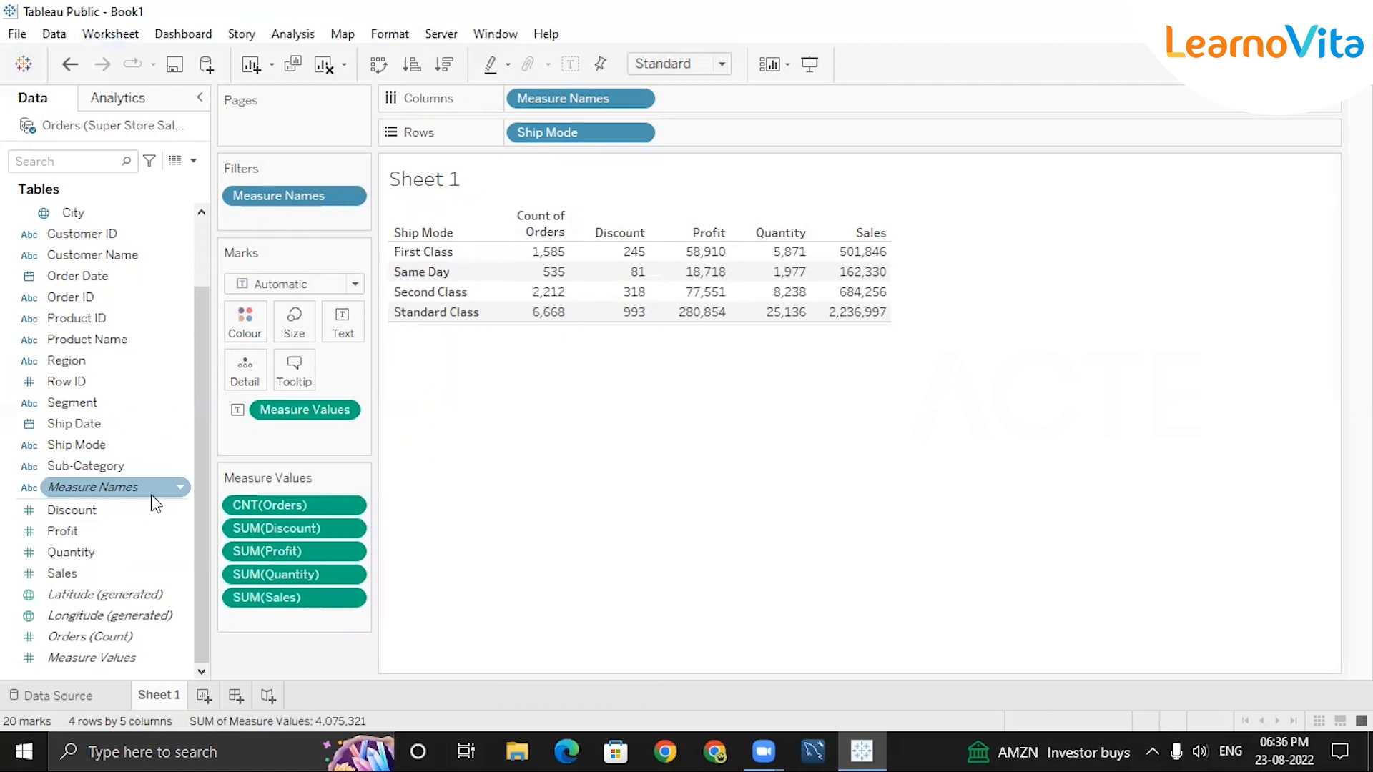
mouse_move(152, 495)
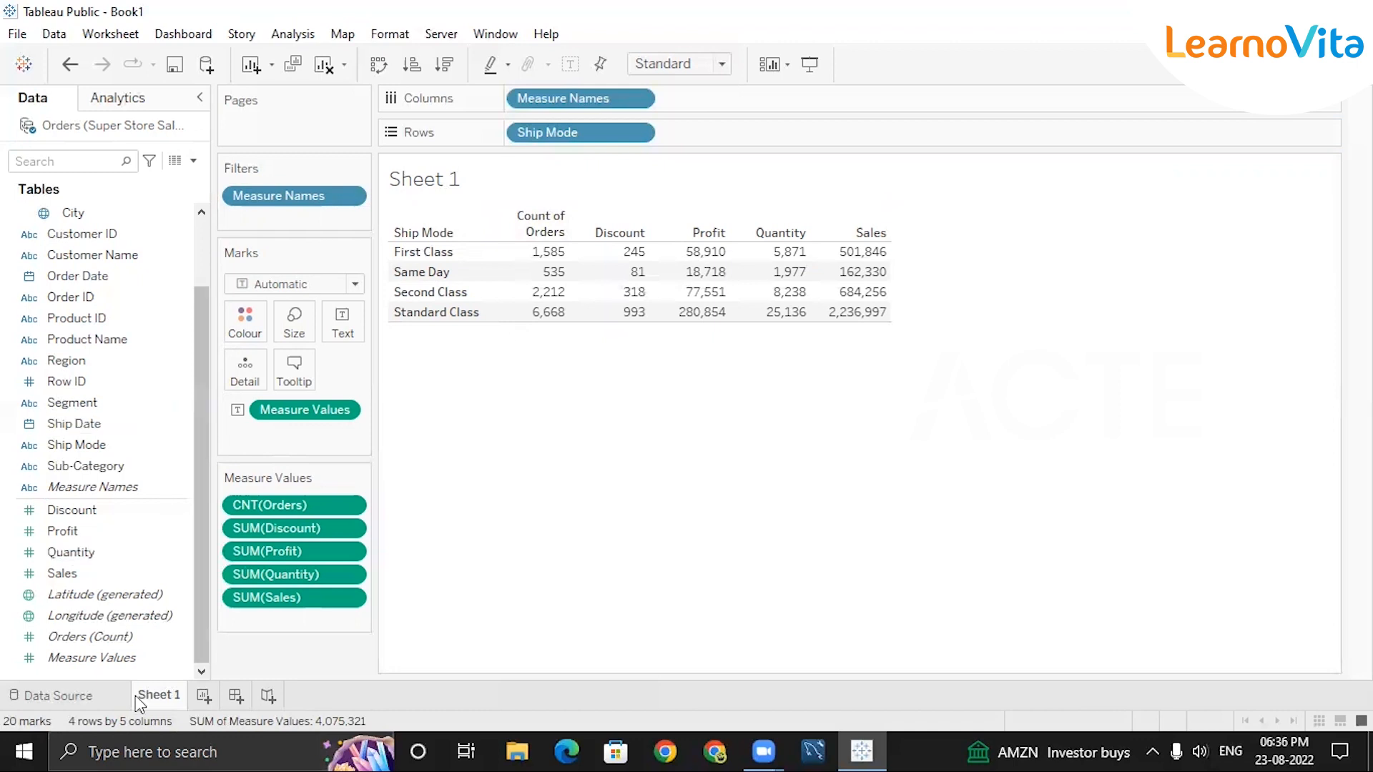
Remove Measure Names from both the columns and the filters.
click(639, 96)
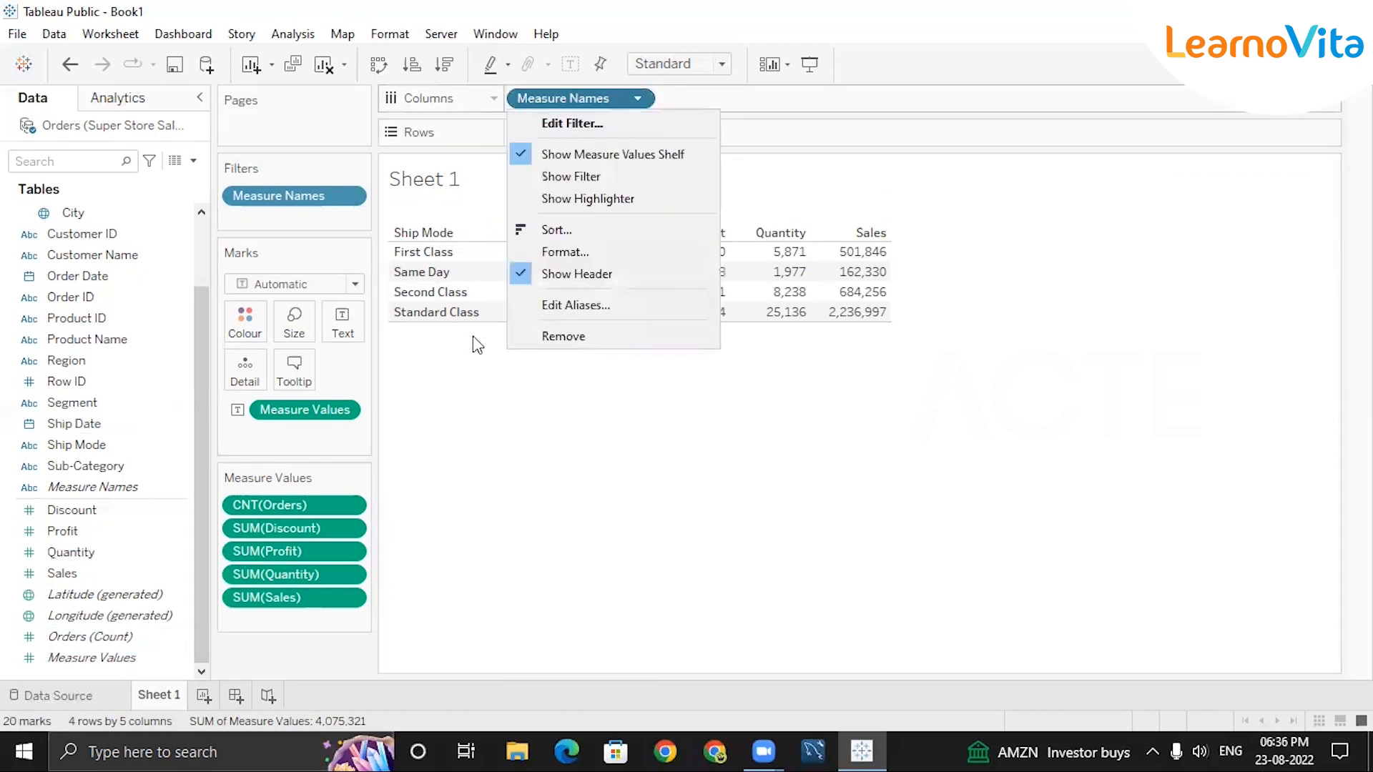
click(563, 336)
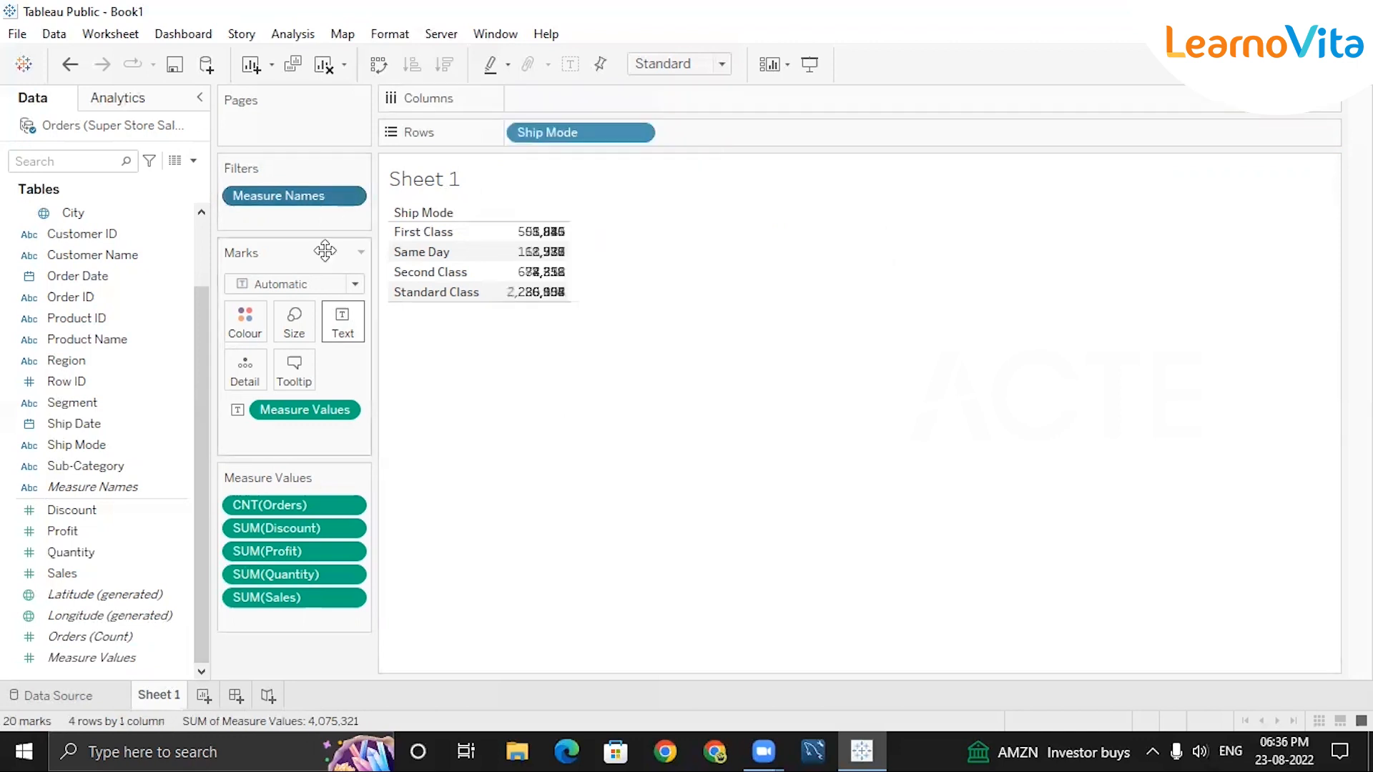
click(349, 201)
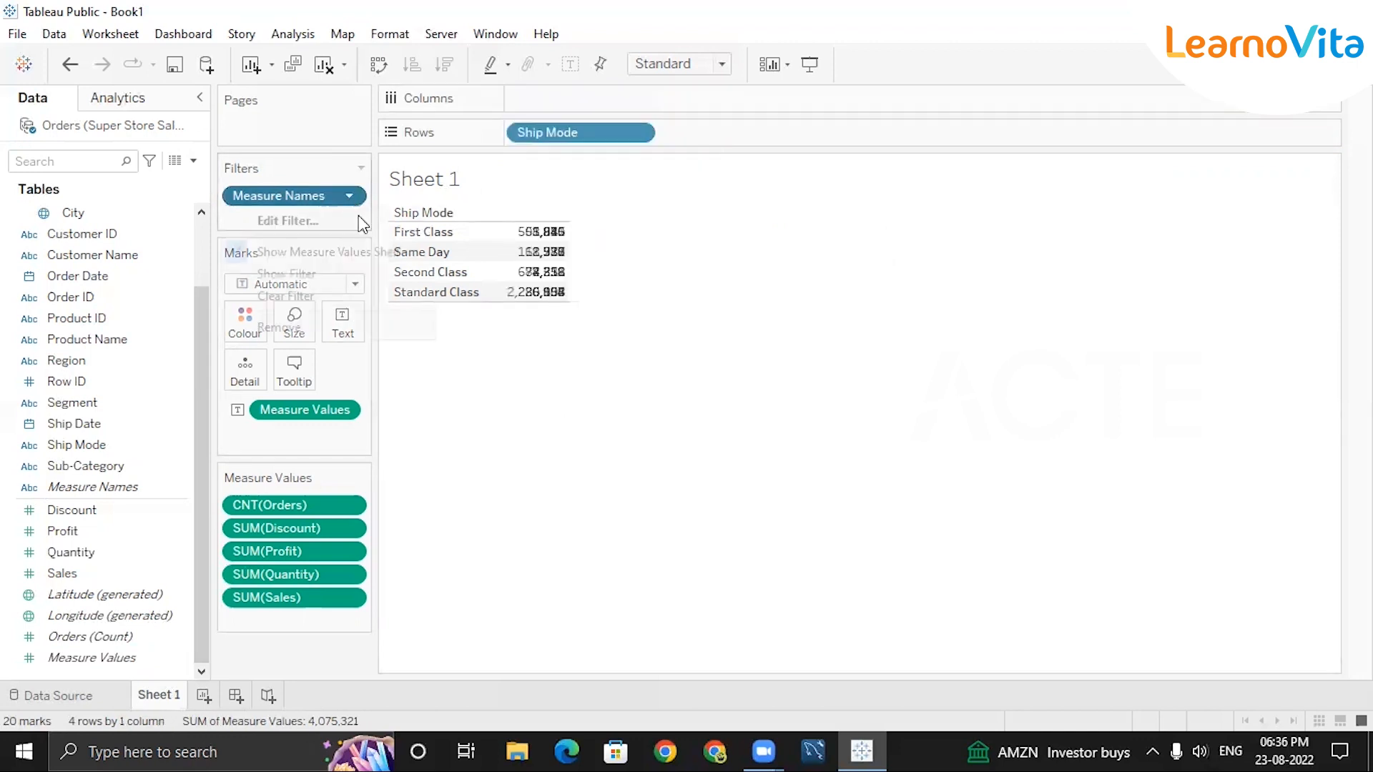
click(327, 321)
Remove the CNT(Orders) and SUM(Discount) measures from the measure values.
click(346, 506)
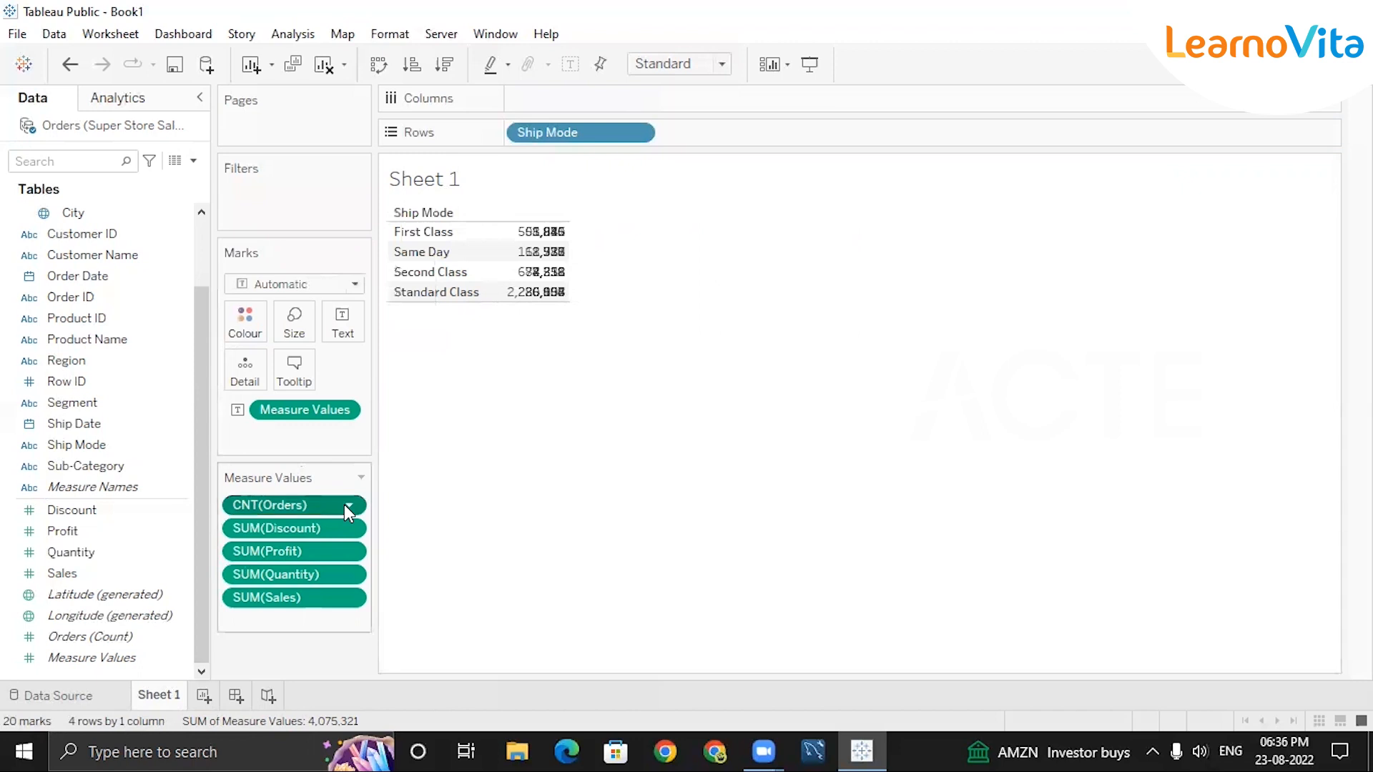
click(315, 723)
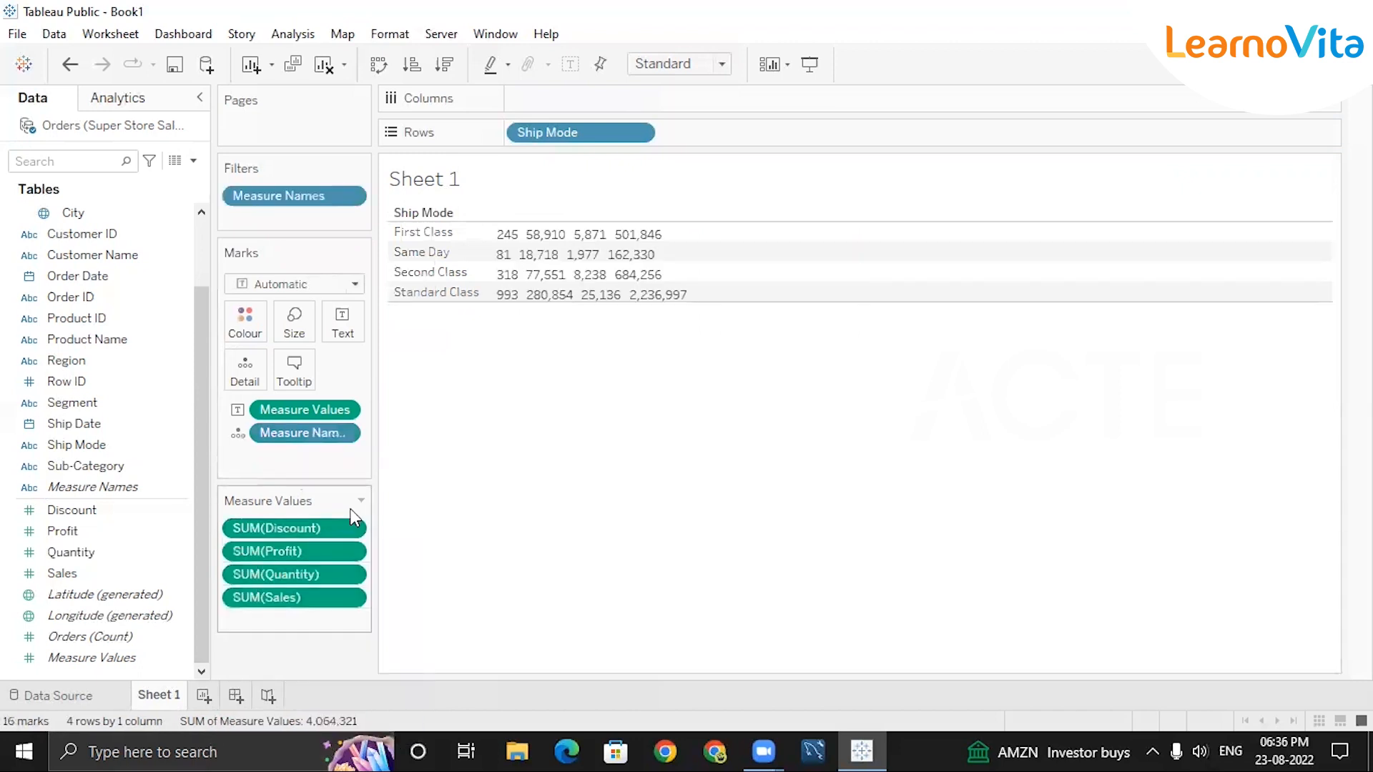
click(361, 502)
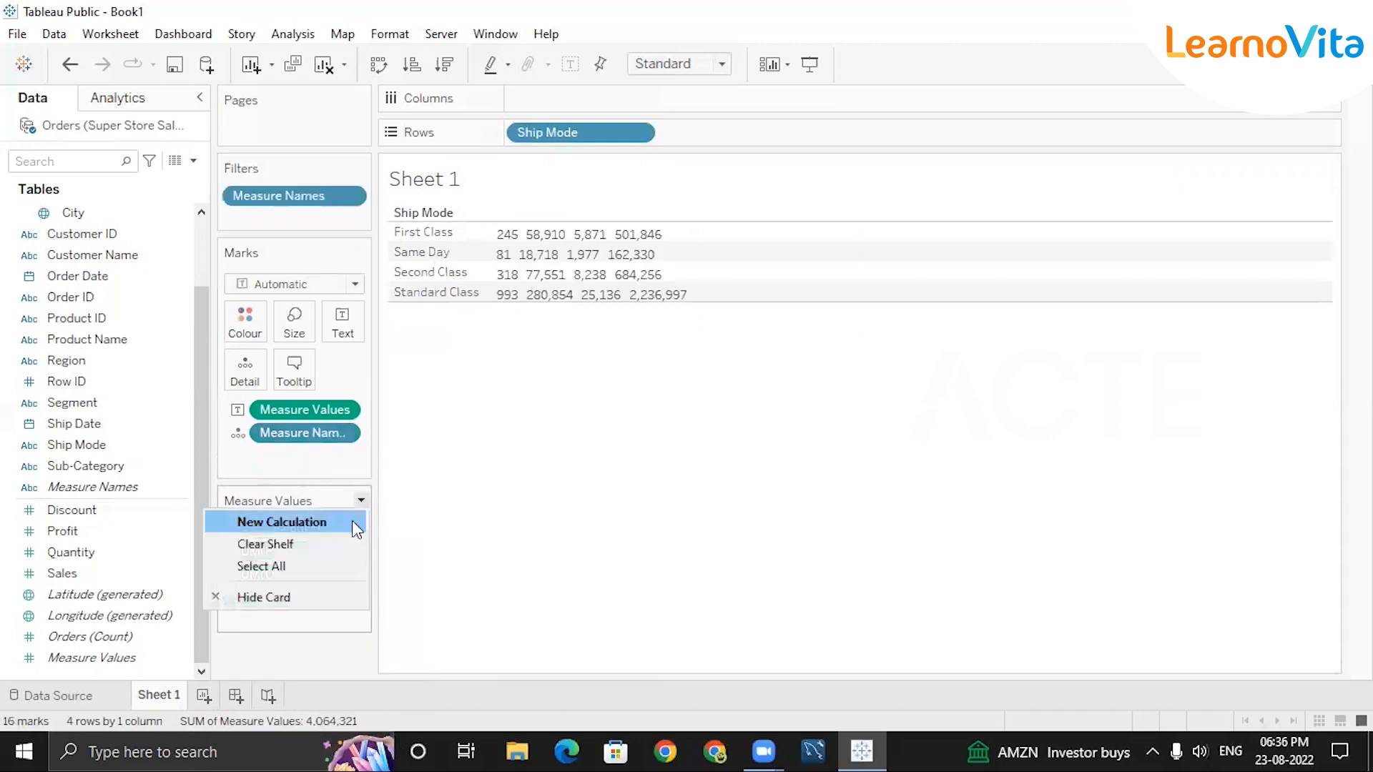
click(386, 537)
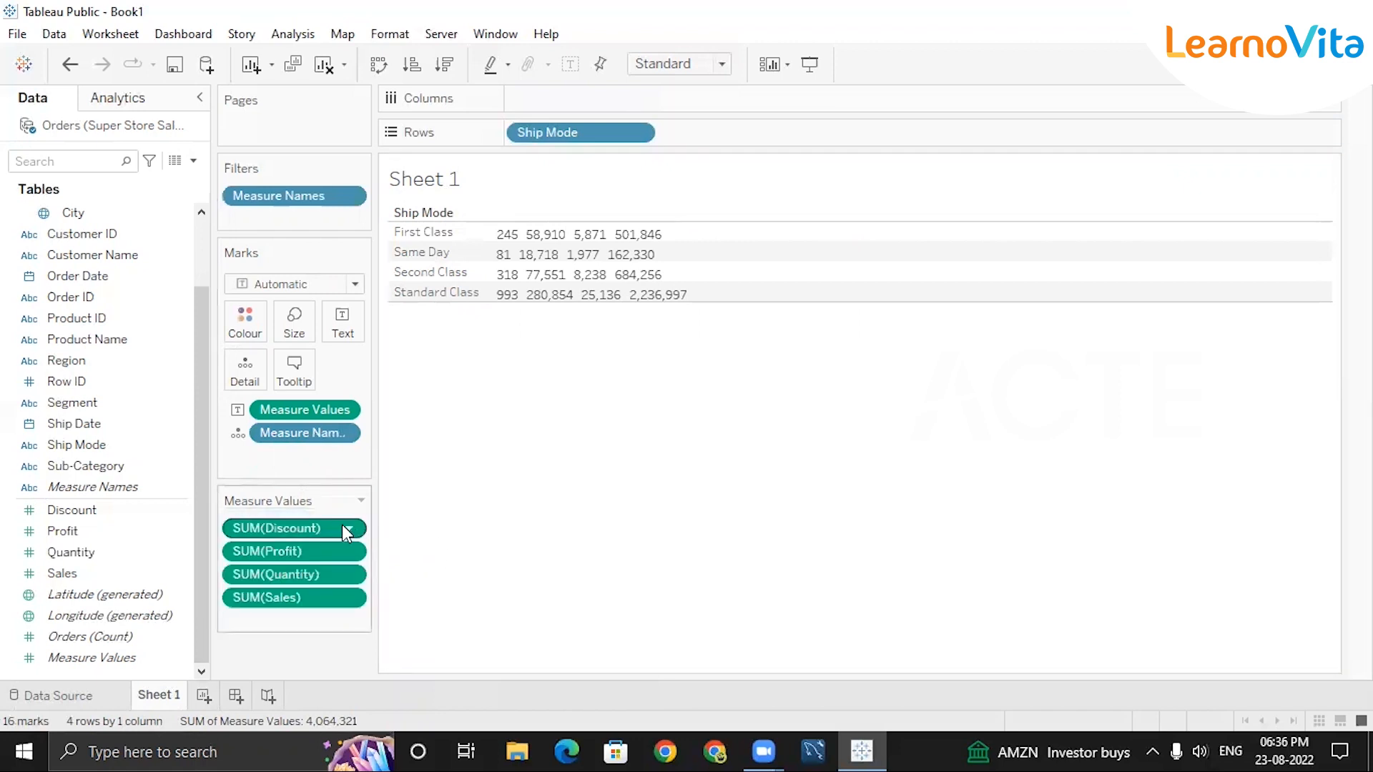
click(354, 528)
click(304, 757)
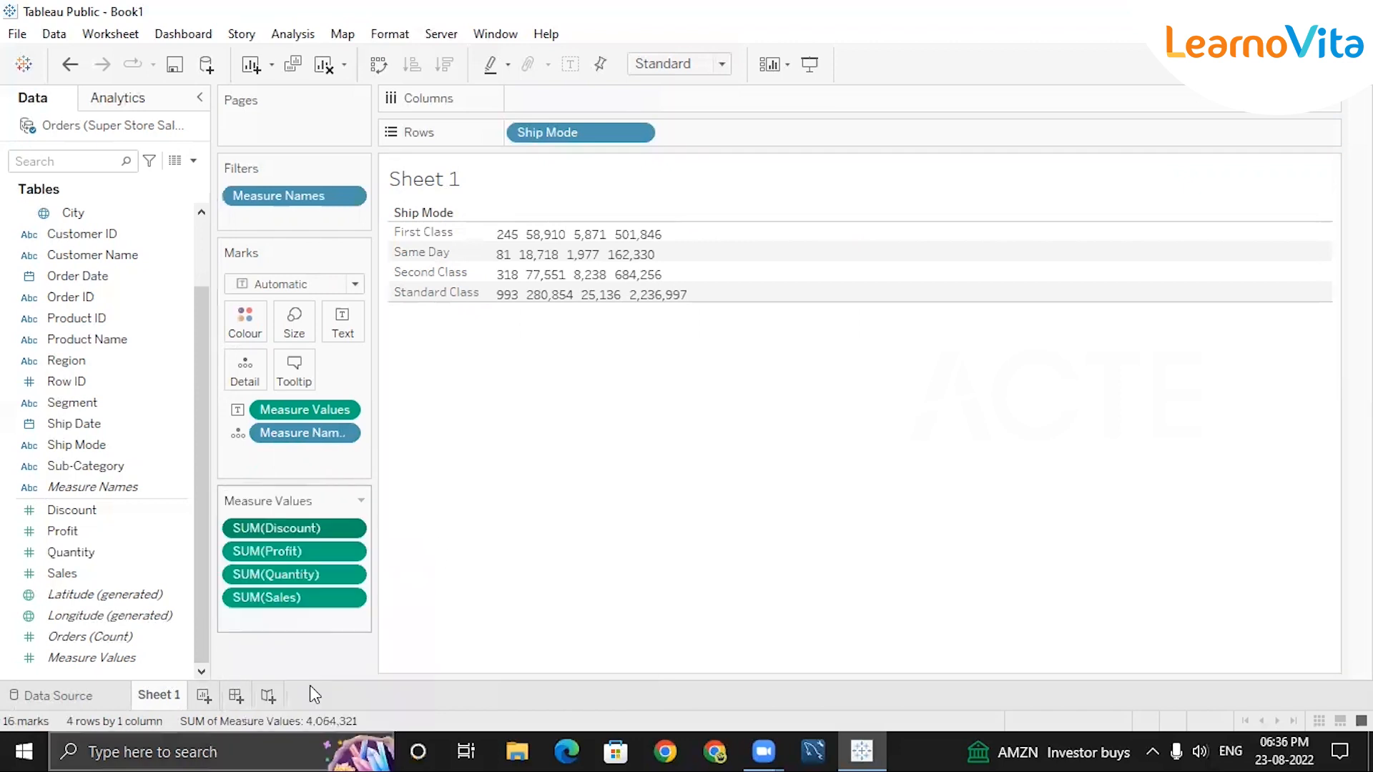
click(350, 529)
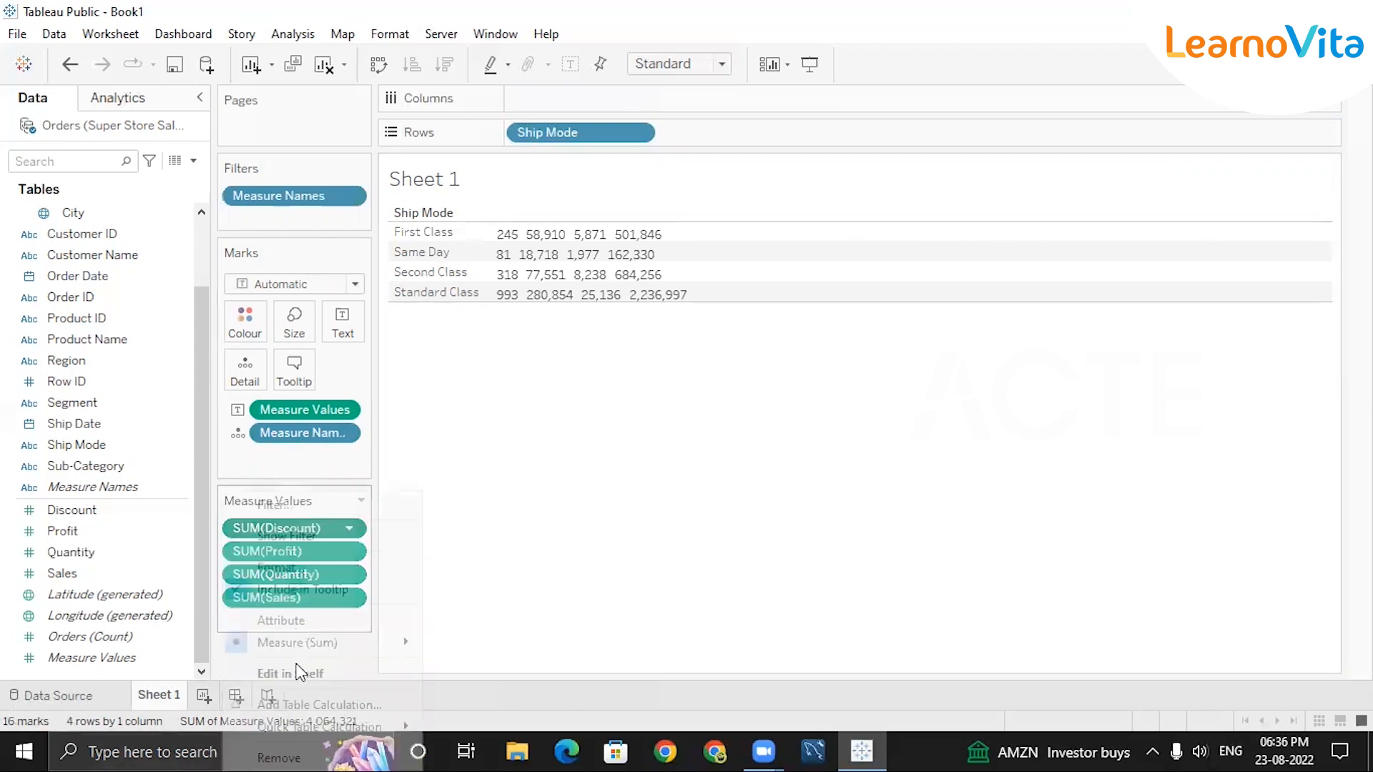
click(290, 741)
Remove the SUM(Profit) and SUM(Quantity) measures, keeping only SUM(Sales).
click(350, 529)
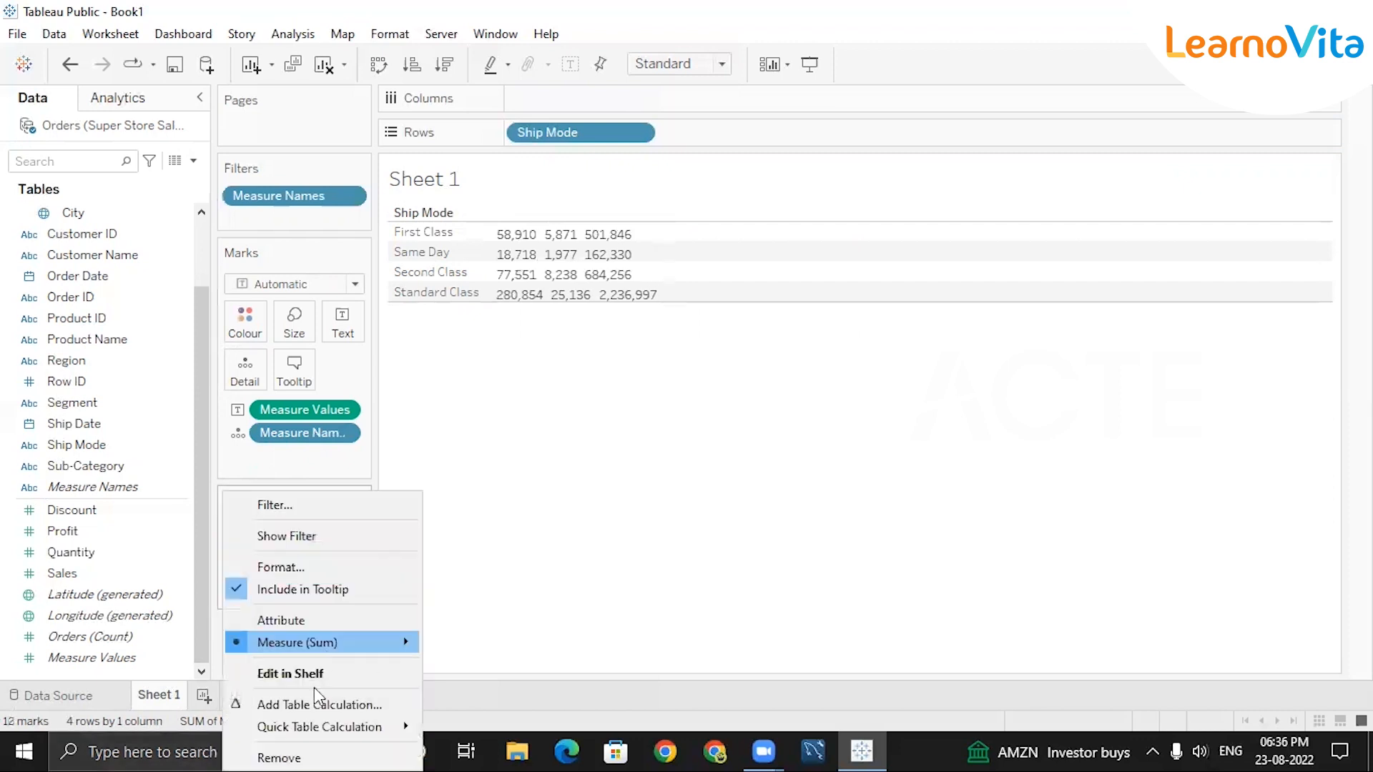
click(314, 750)
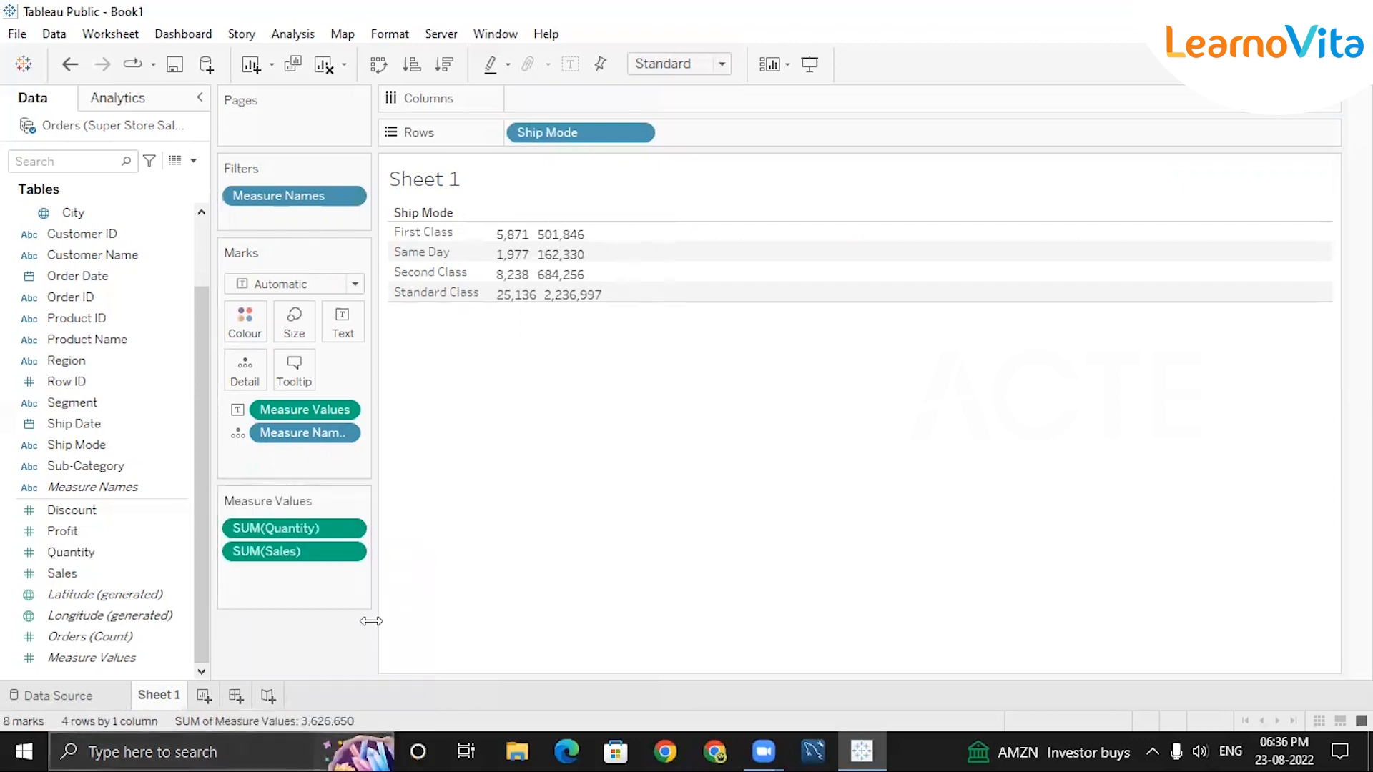
click(354, 528)
click(336, 741)
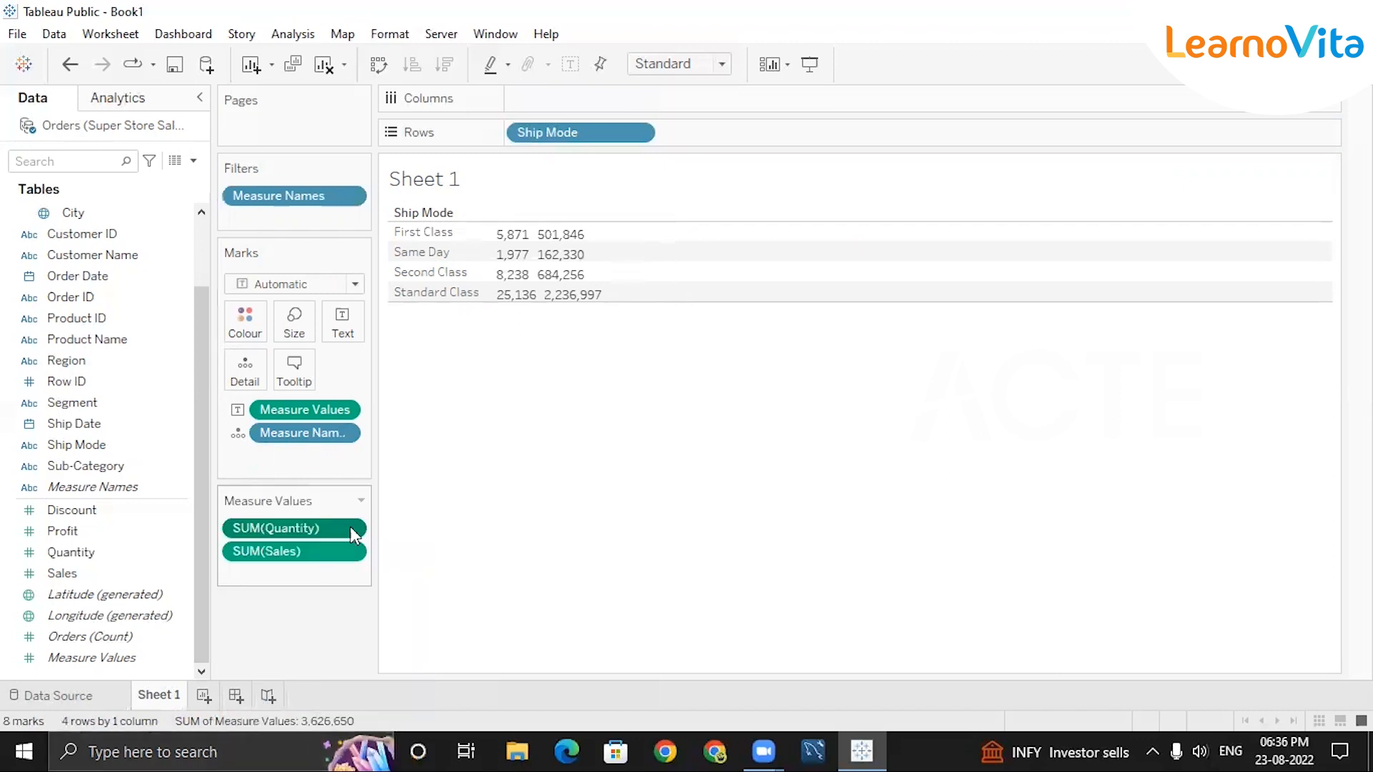
click(353, 530)
click(278, 753)
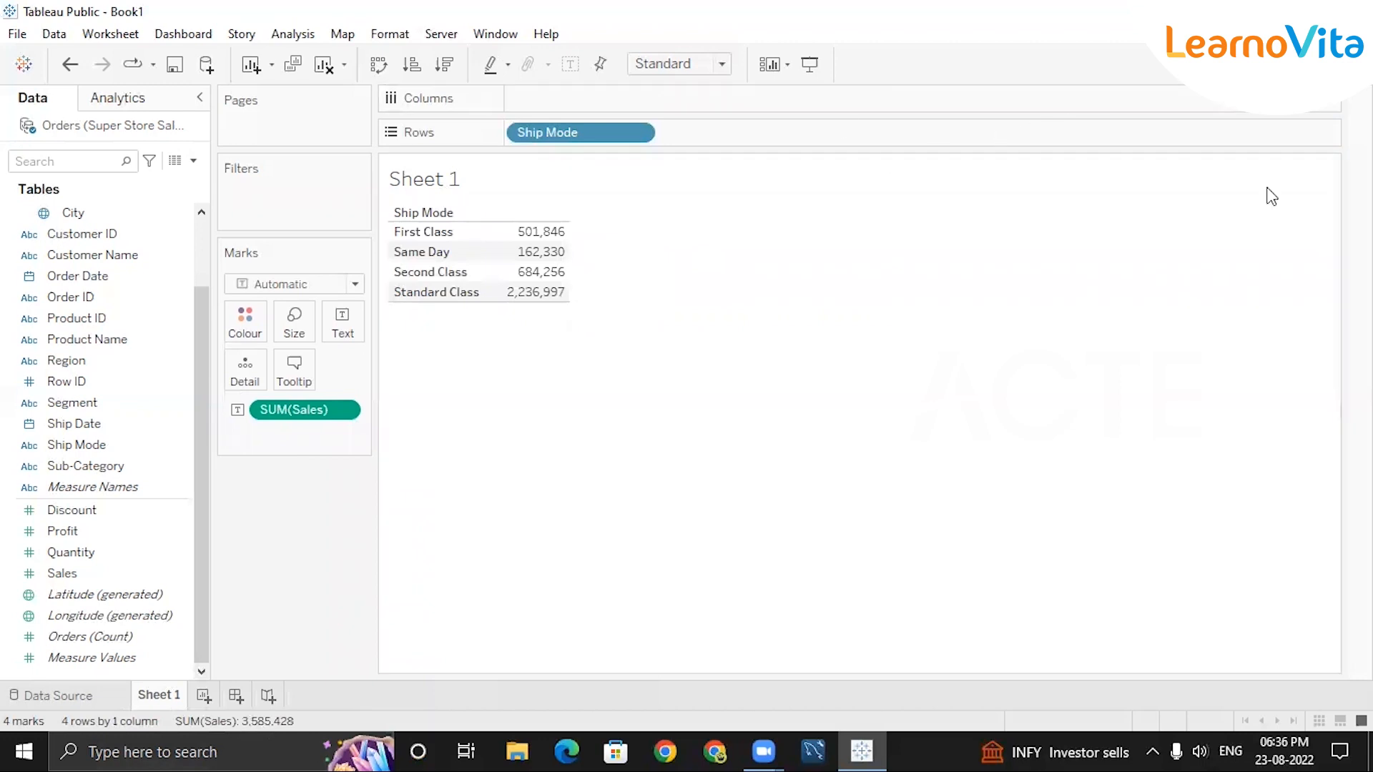
Turn the sales by ship mode table into a horizontal bar chart and swap its rows and columns.
click(1331, 64)
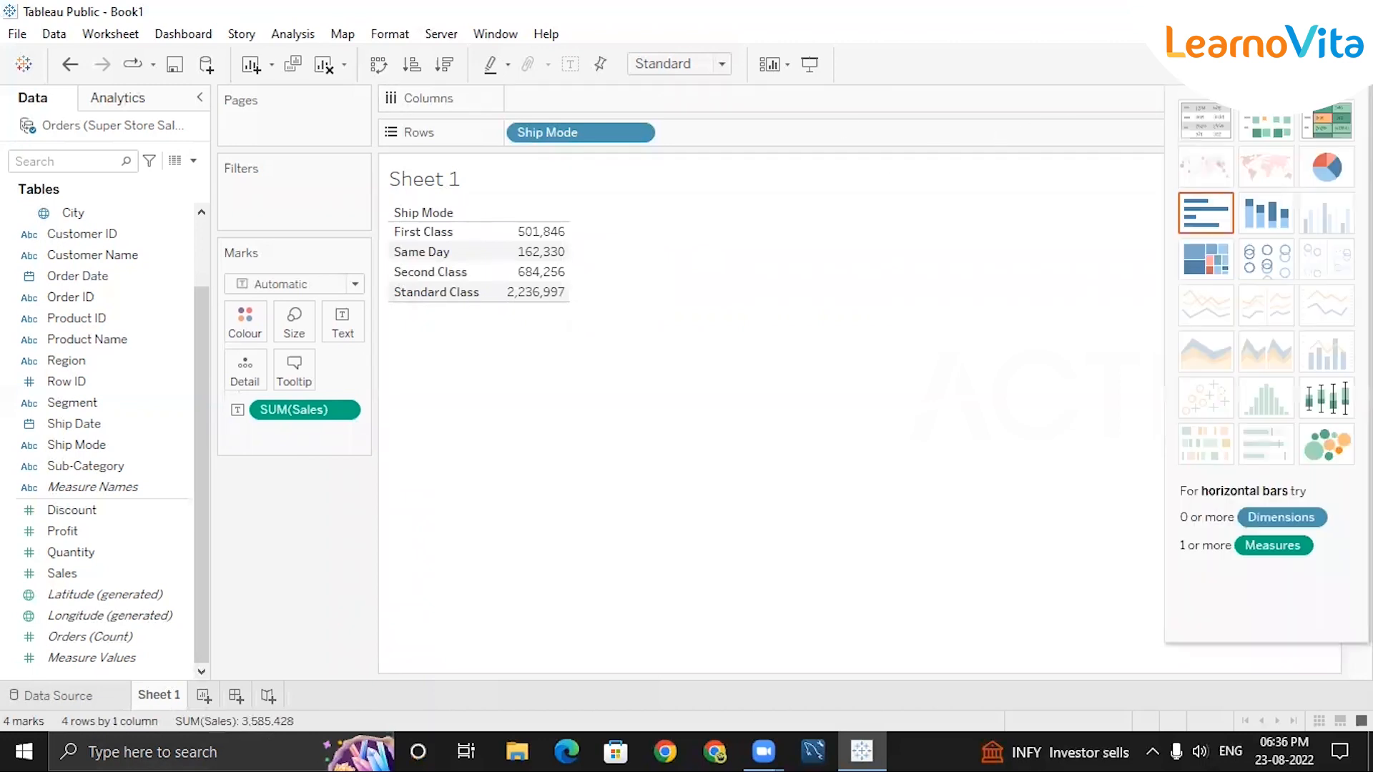
click(1204, 207)
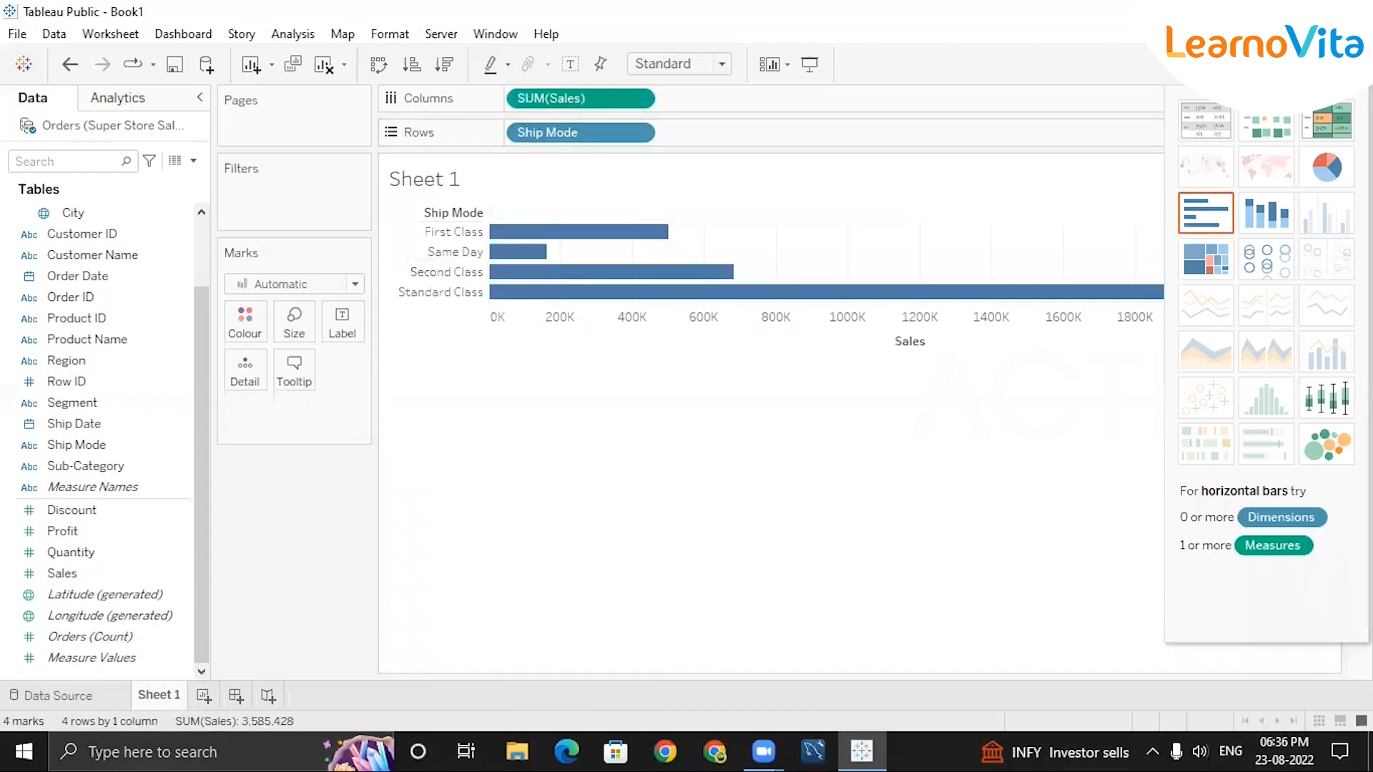
click(378, 64)
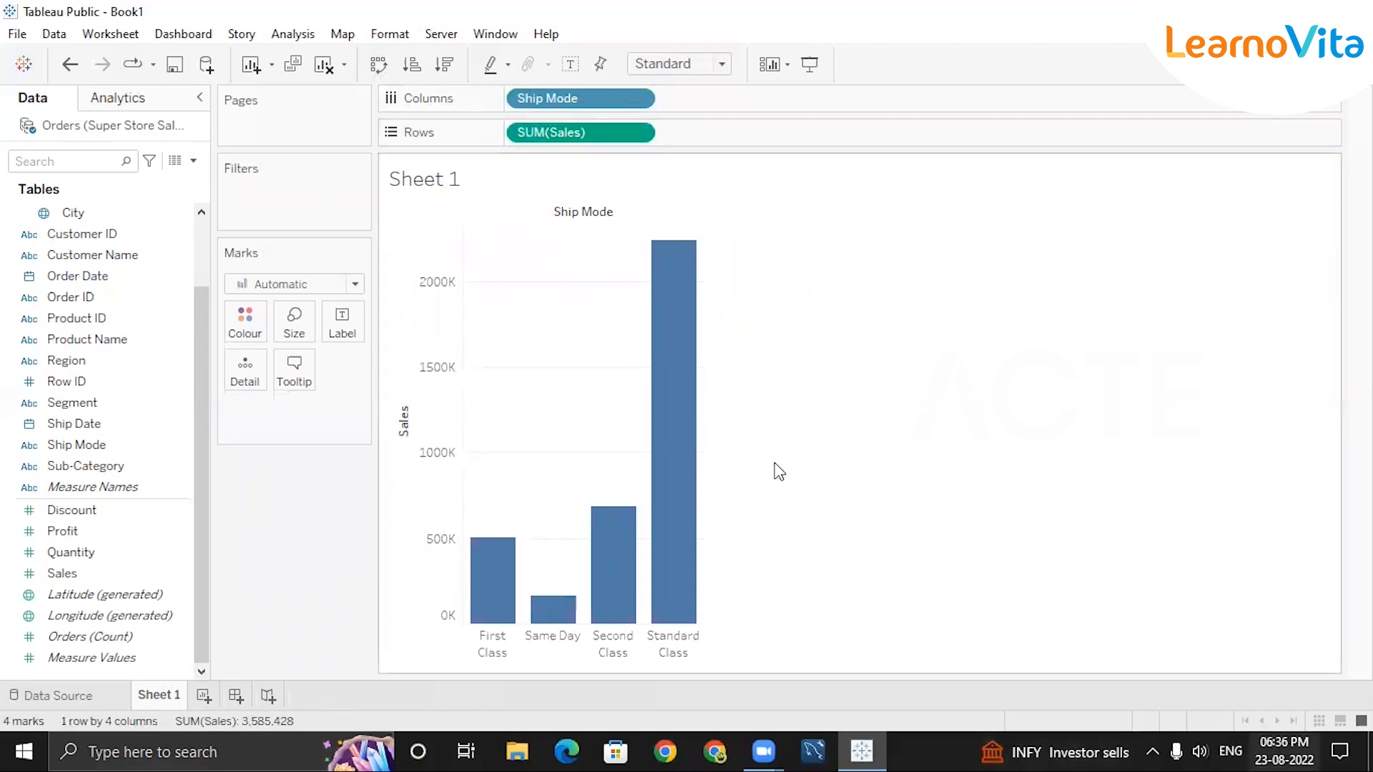
Add Order Date to the Pages shelf so the chart is paged by year.
click(71, 277)
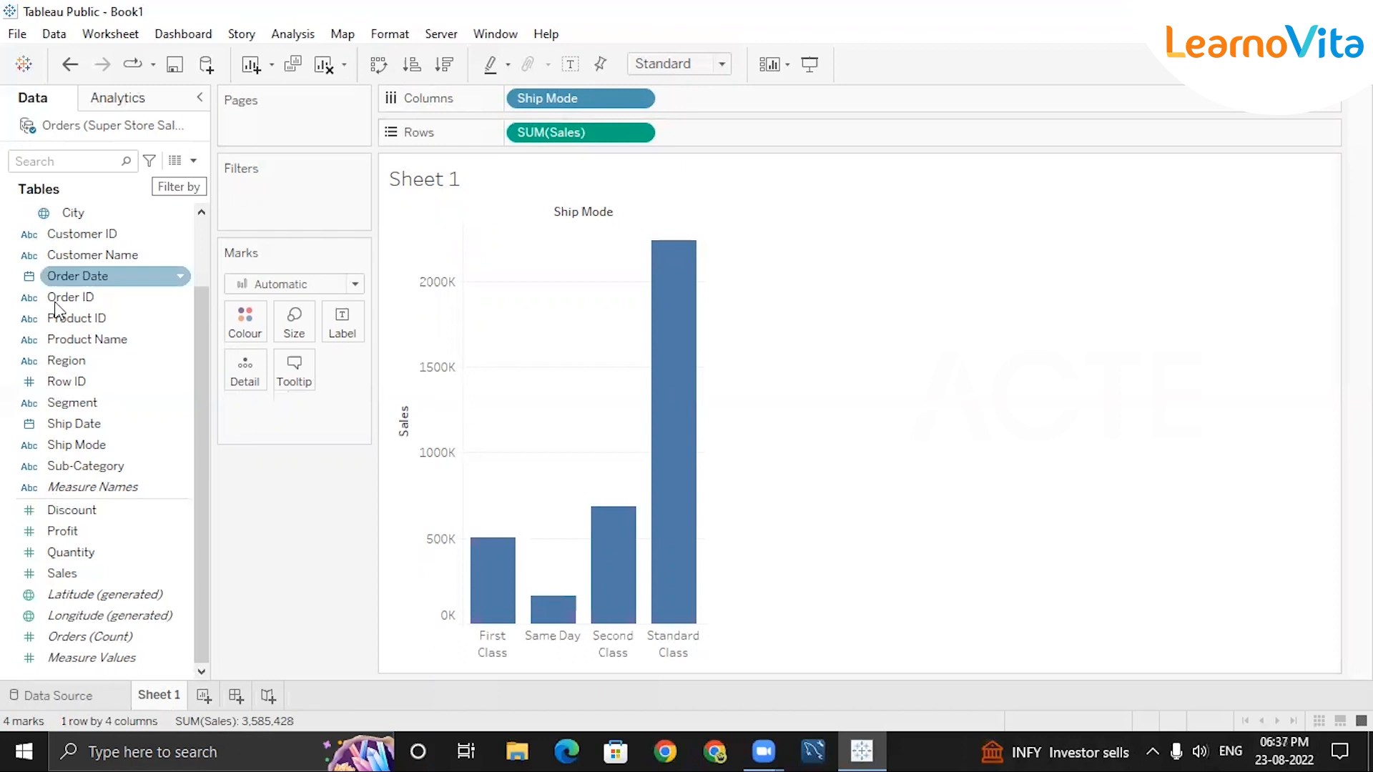
click(503, 258)
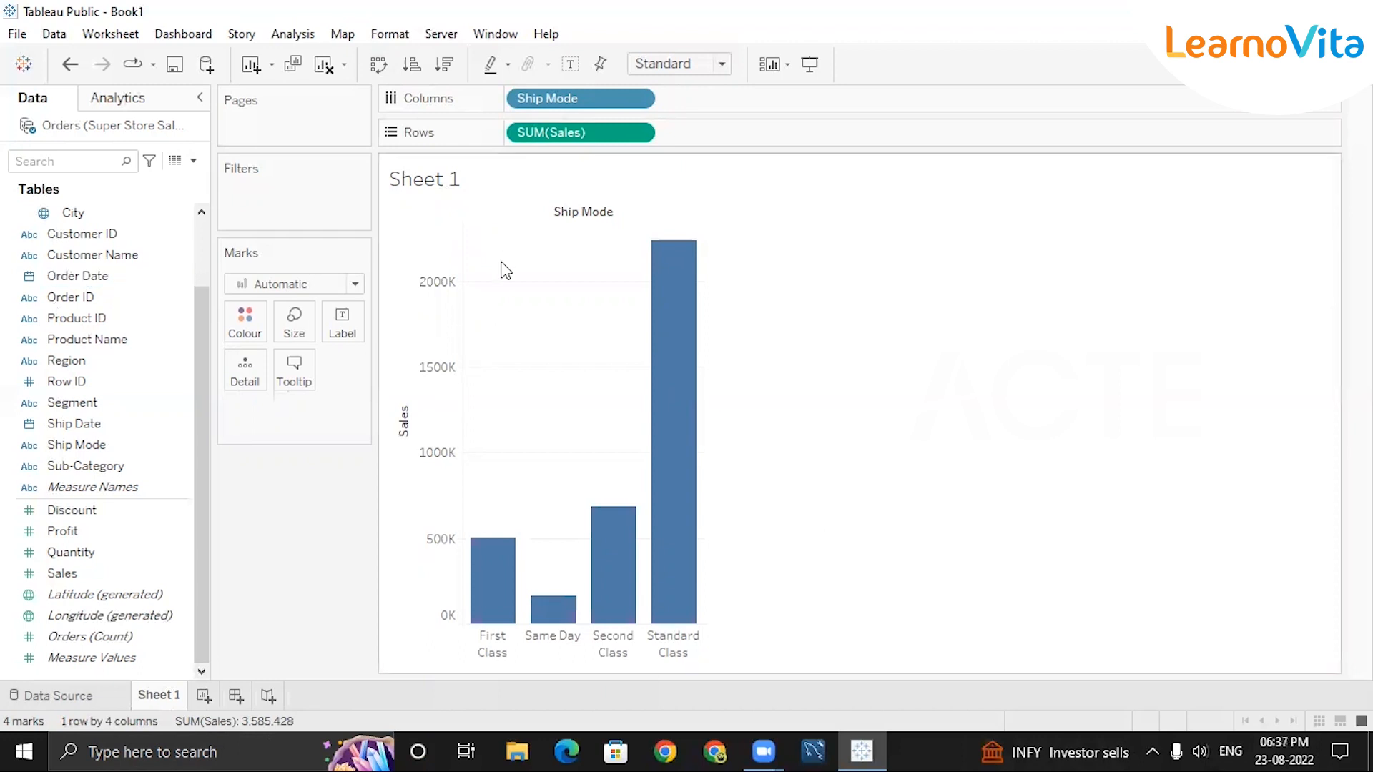
click(107, 276)
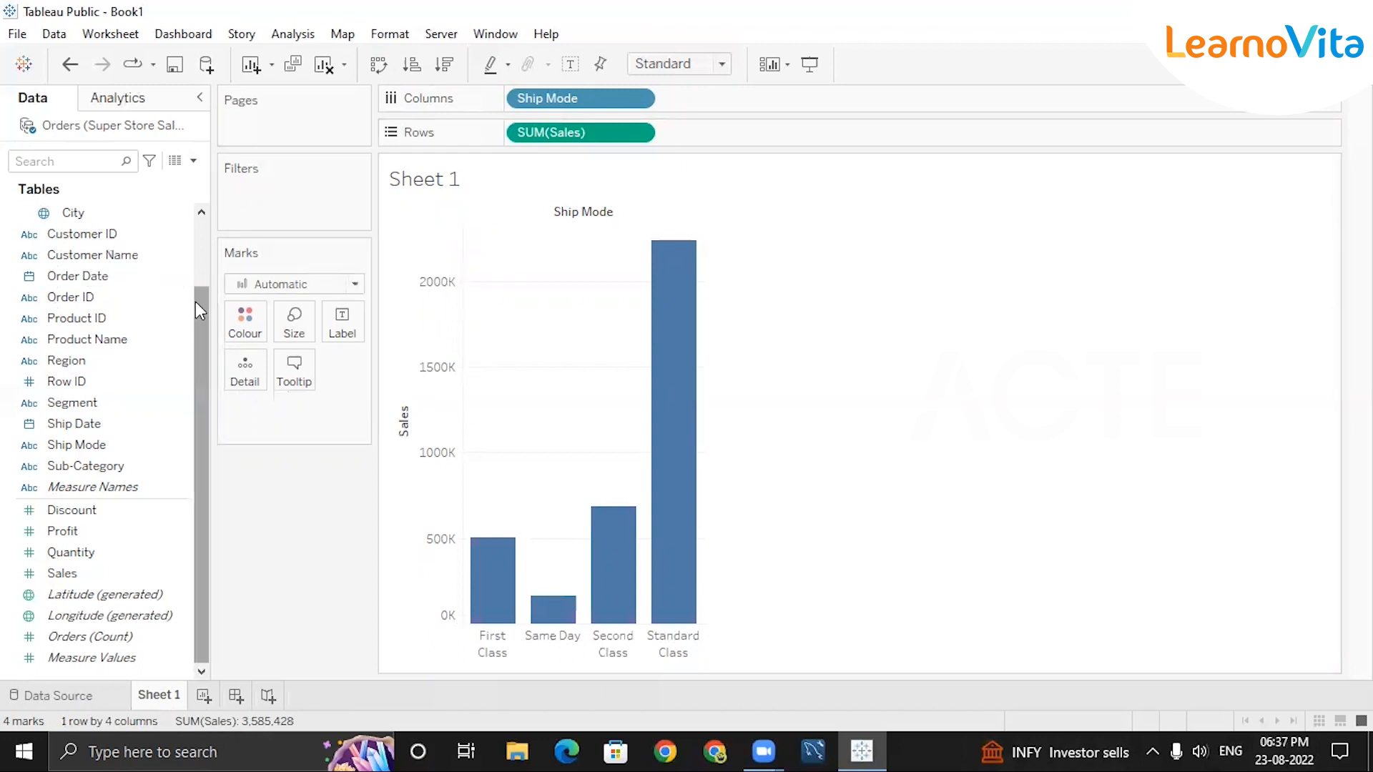
click(203, 236)
click(31, 406)
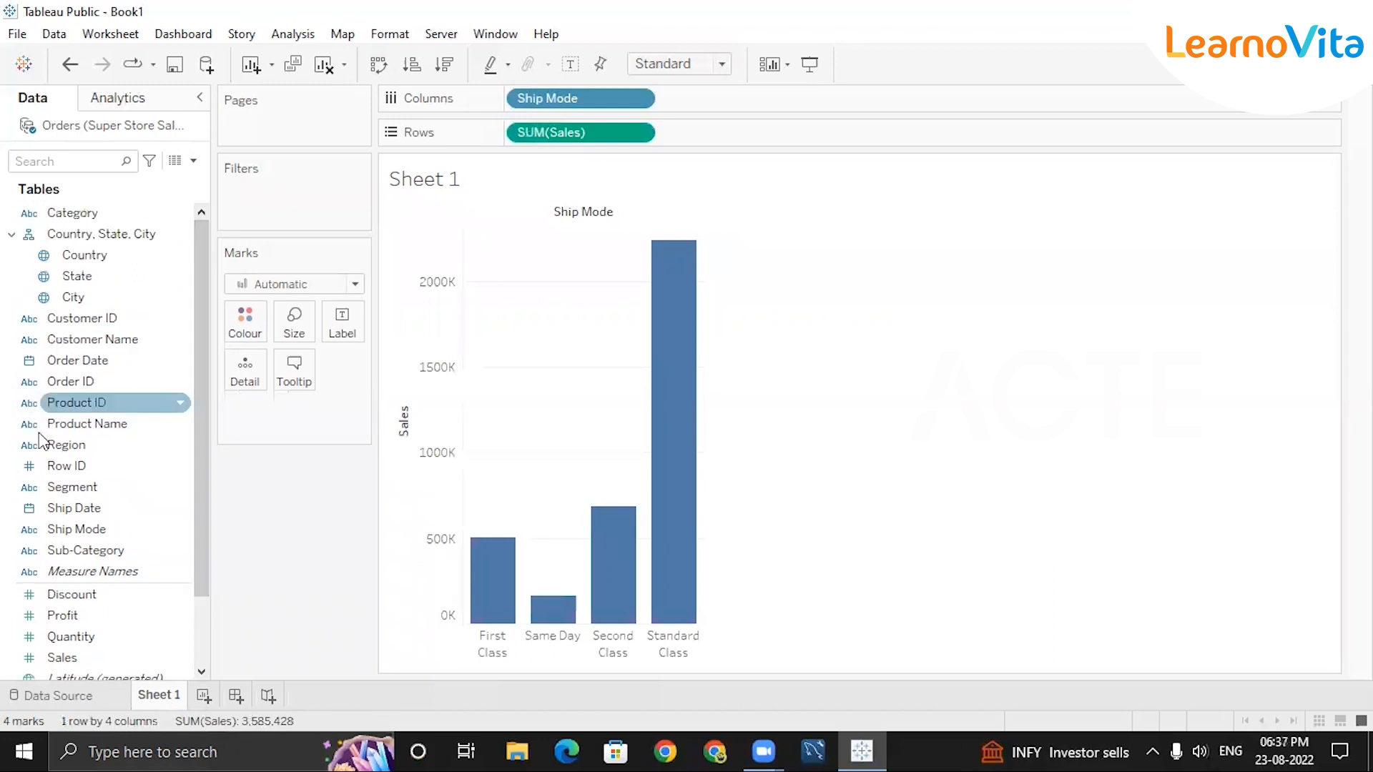
click(79, 381)
click(86, 362)
mouse_move(86, 369)
mouse_down()
mouse_move(288, 298)
mouse_move(262, 129)
mouse_move(280, 132)
mouse_move(260, 154)
mouse_up()
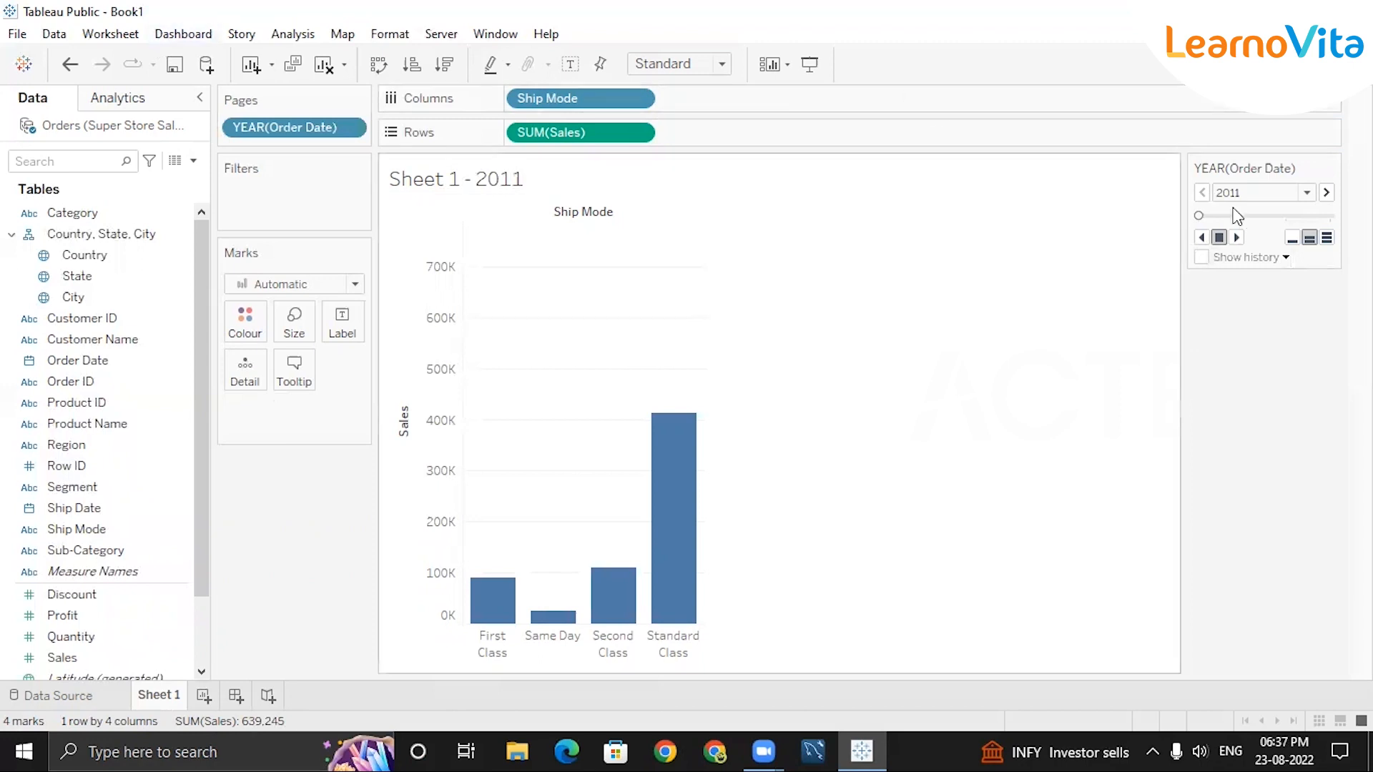
Step the YEAR(Order Date) pages forward one by one to 2014 and back to 2011.
click(1327, 193)
click(1327, 192)
click(1326, 192)
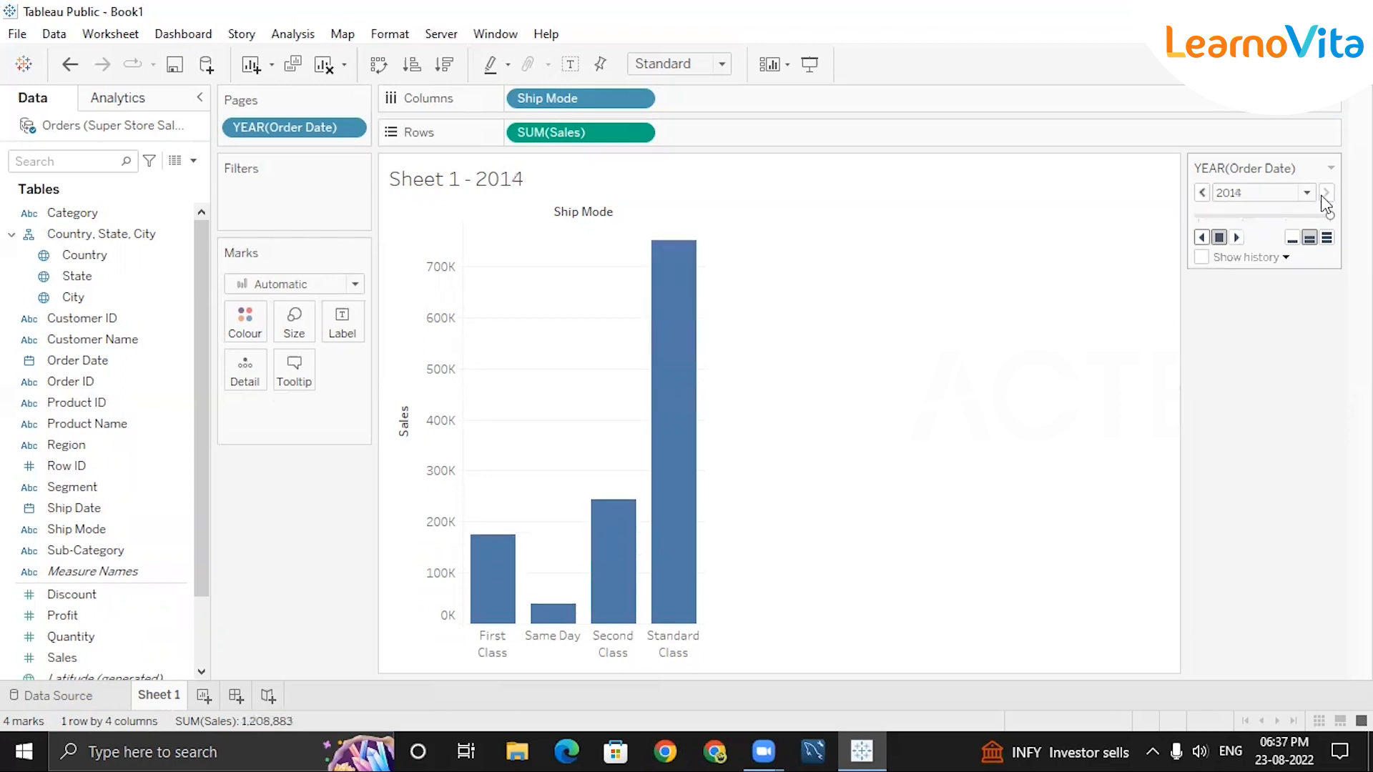
click(1203, 193)
click(1203, 194)
click(1203, 193)
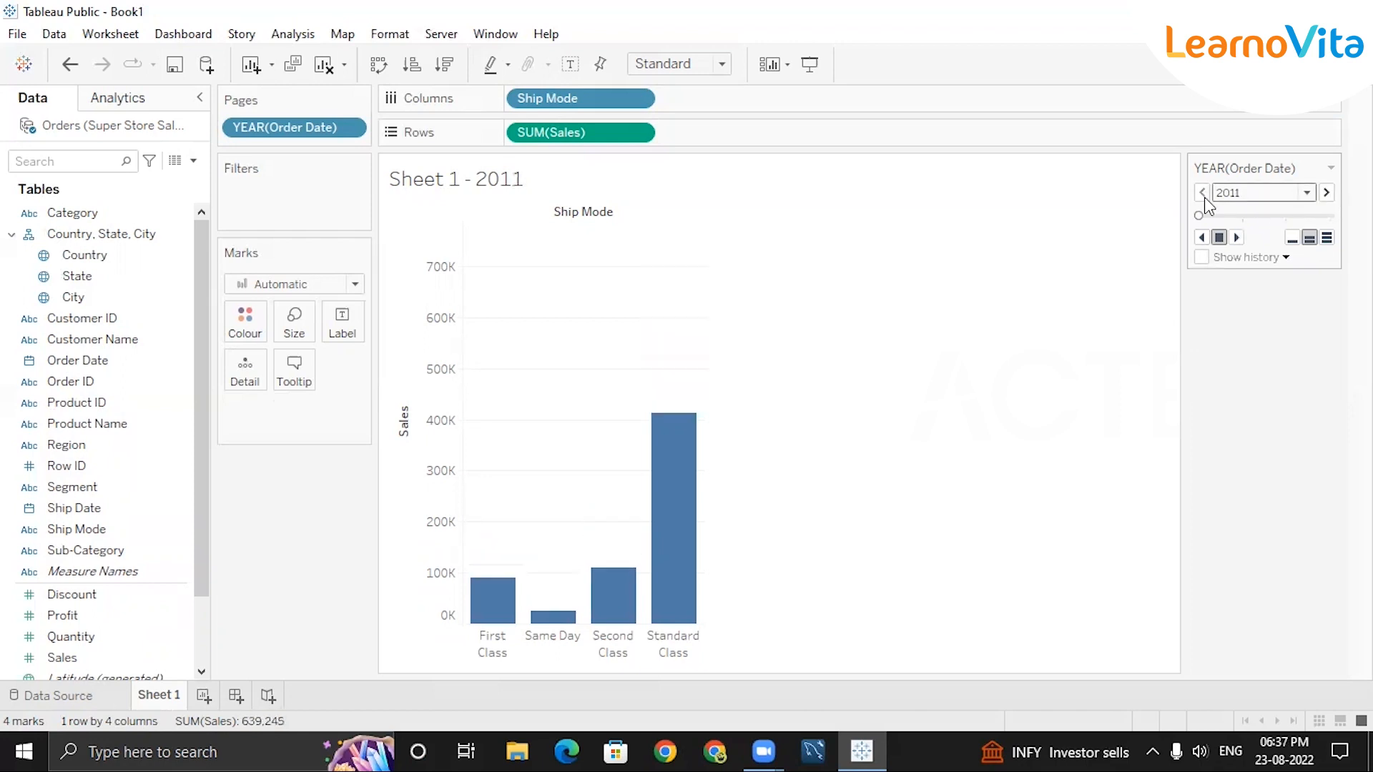
Choose the 2012, 2013 and 2014 pages in turn for YEAR(Order Date), ending on 2014.
click(1306, 192)
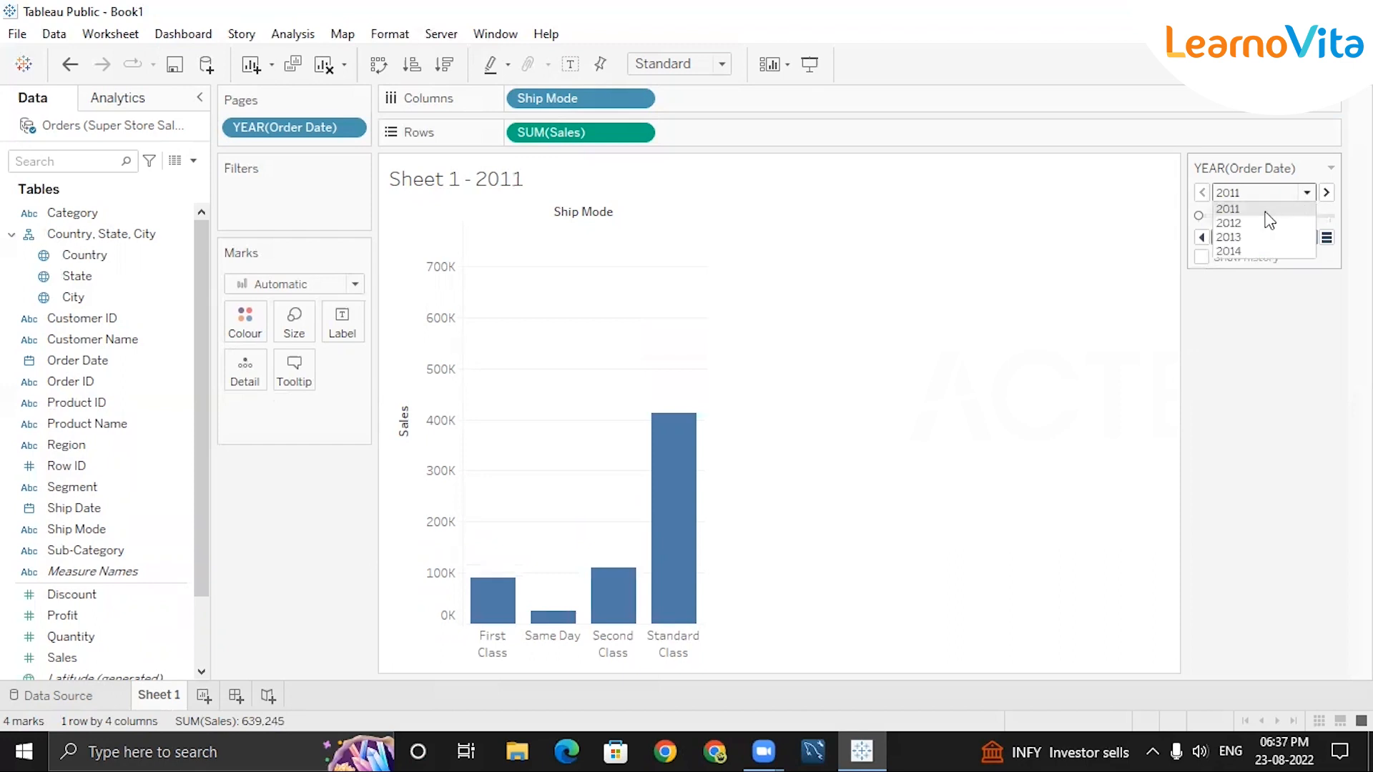
click(1251, 222)
click(1307, 193)
click(1245, 238)
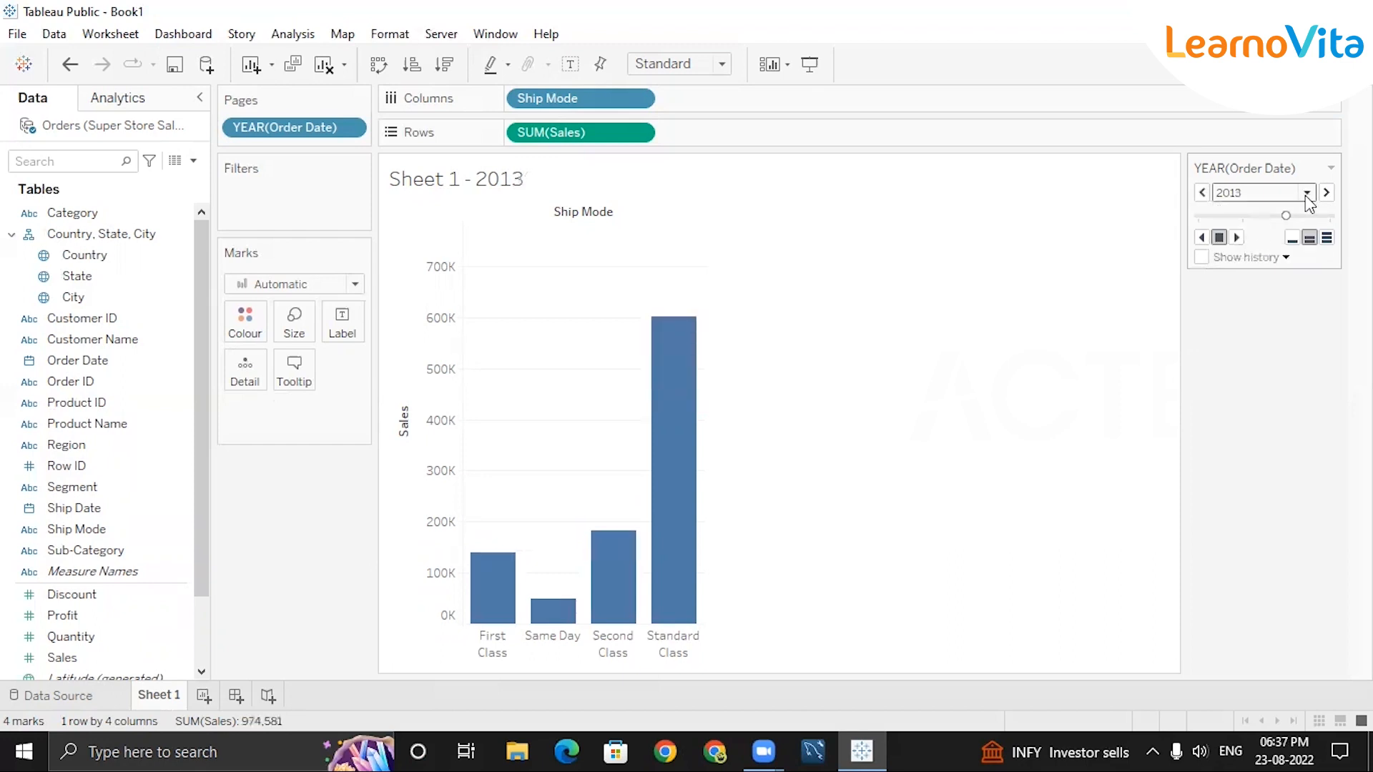
click(1307, 193)
click(1237, 251)
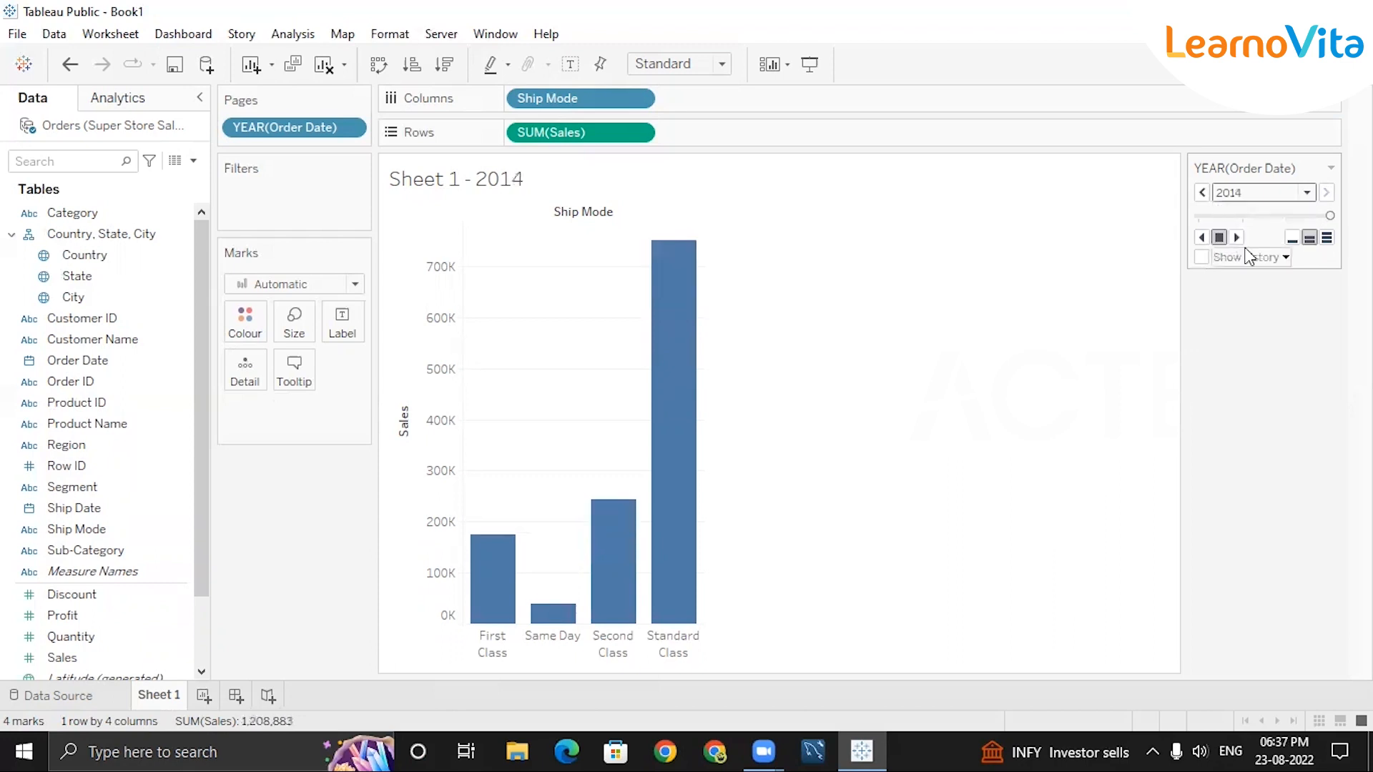
click(1331, 168)
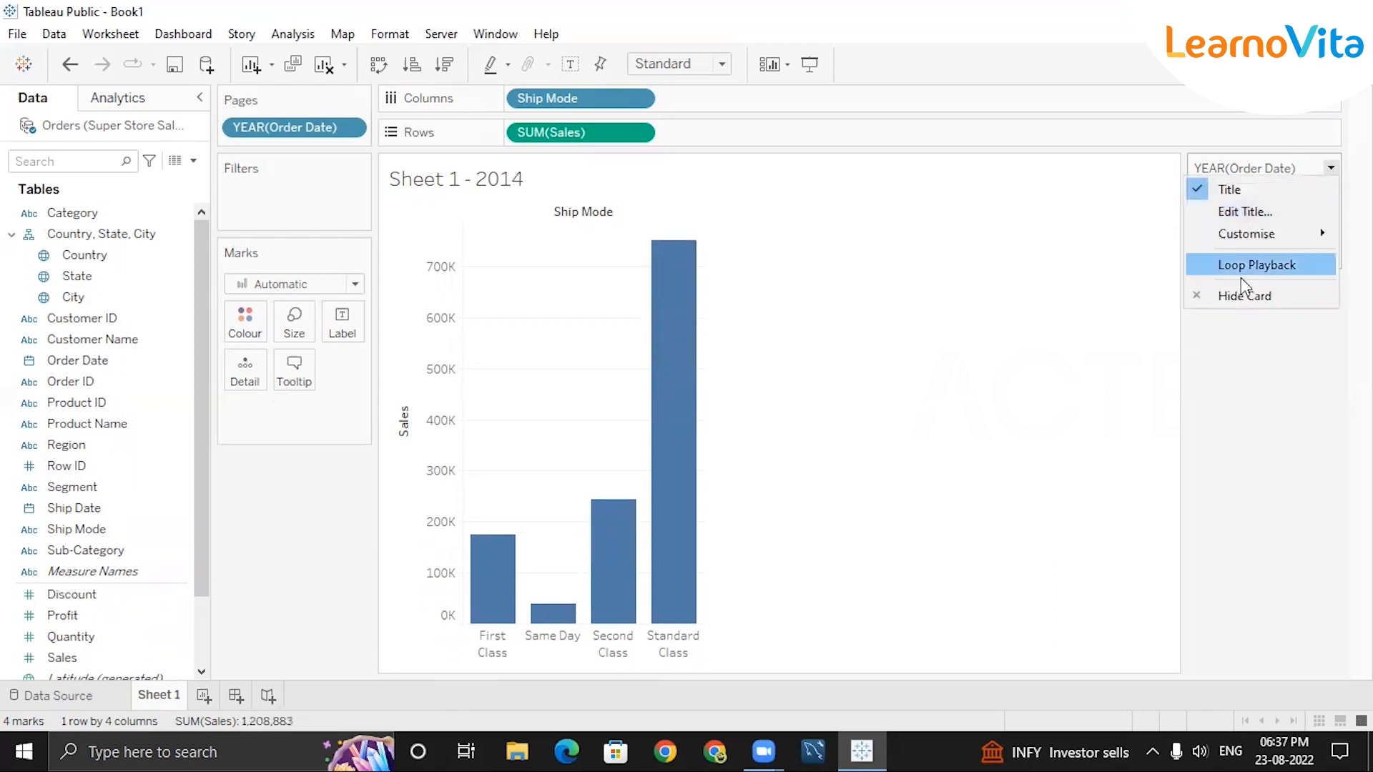
click(1269, 353)
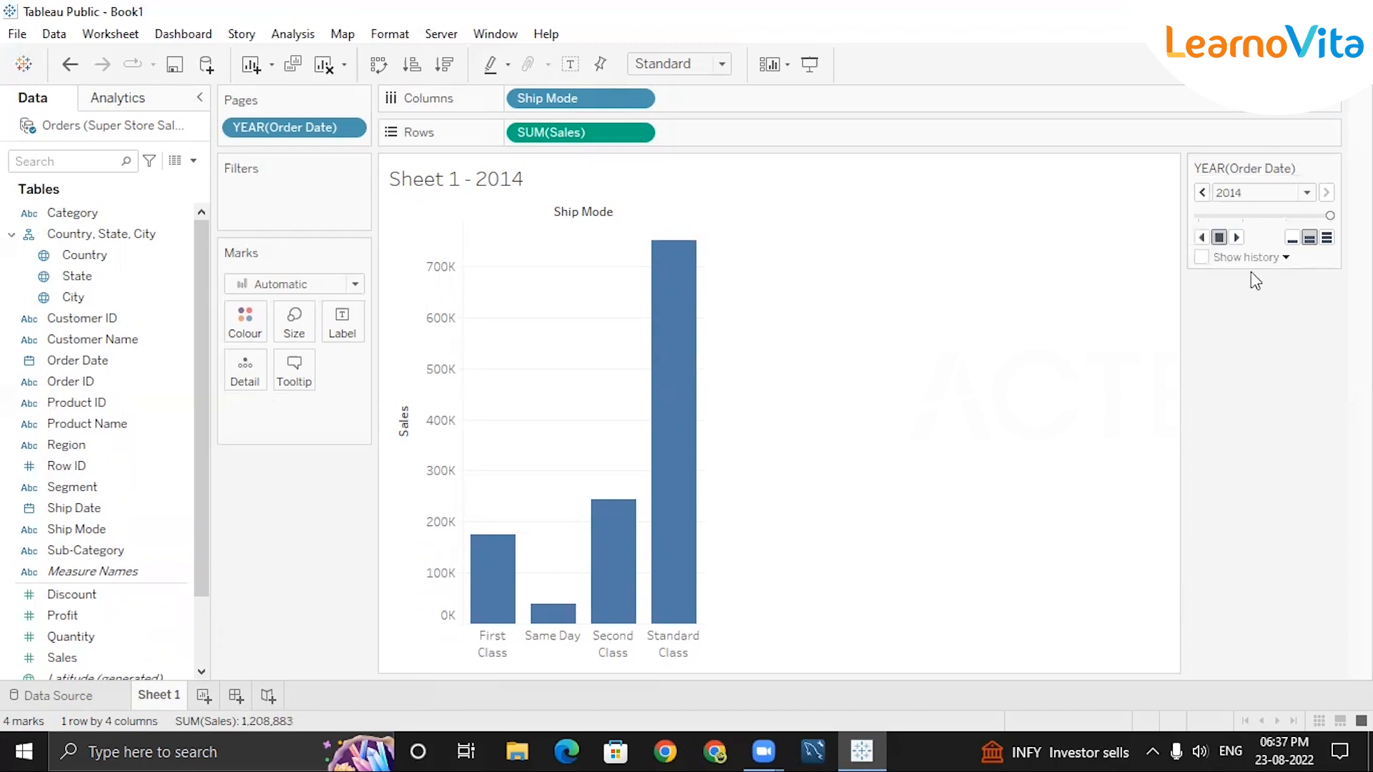
click(1330, 170)
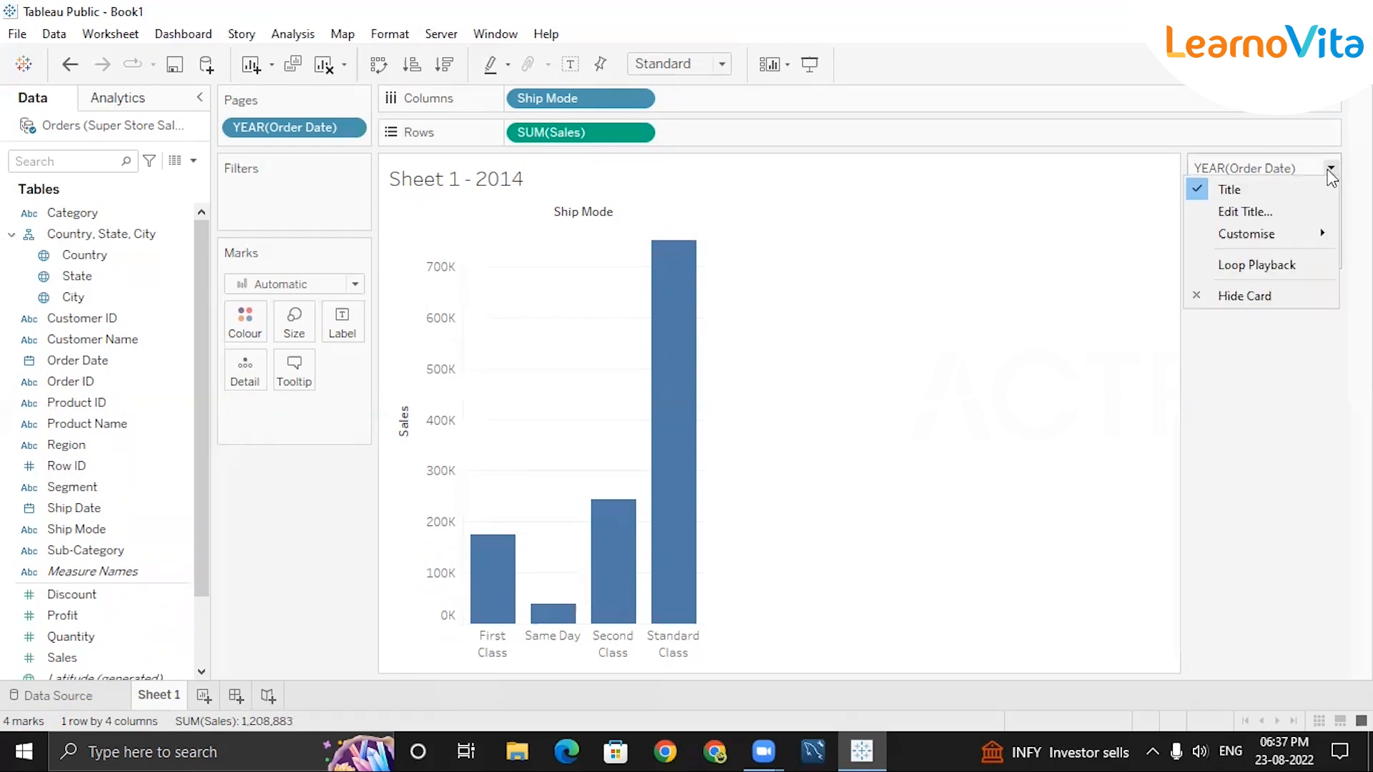
click(1243, 361)
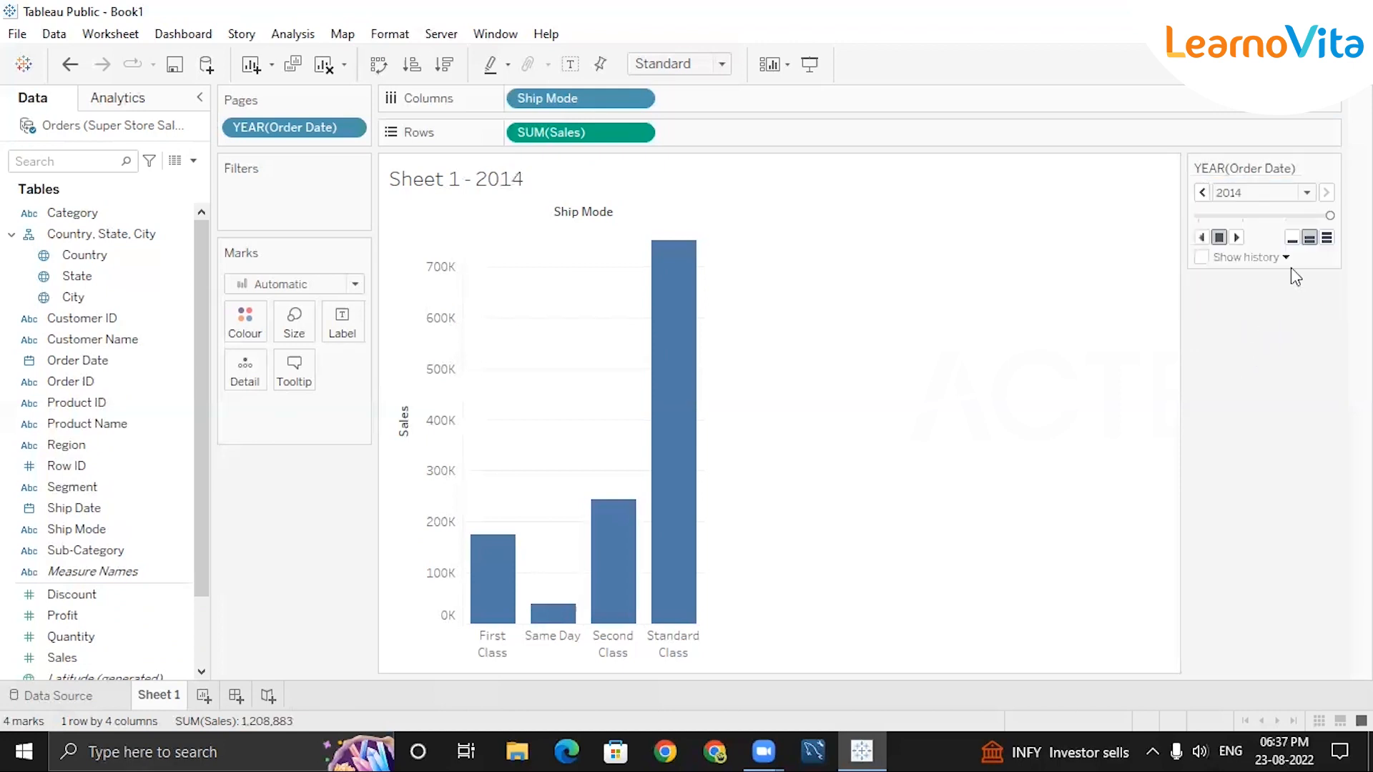
Check the Show history options for the YEAR(Order Date) pages and set the playback speed to the fastest.
click(1285, 258)
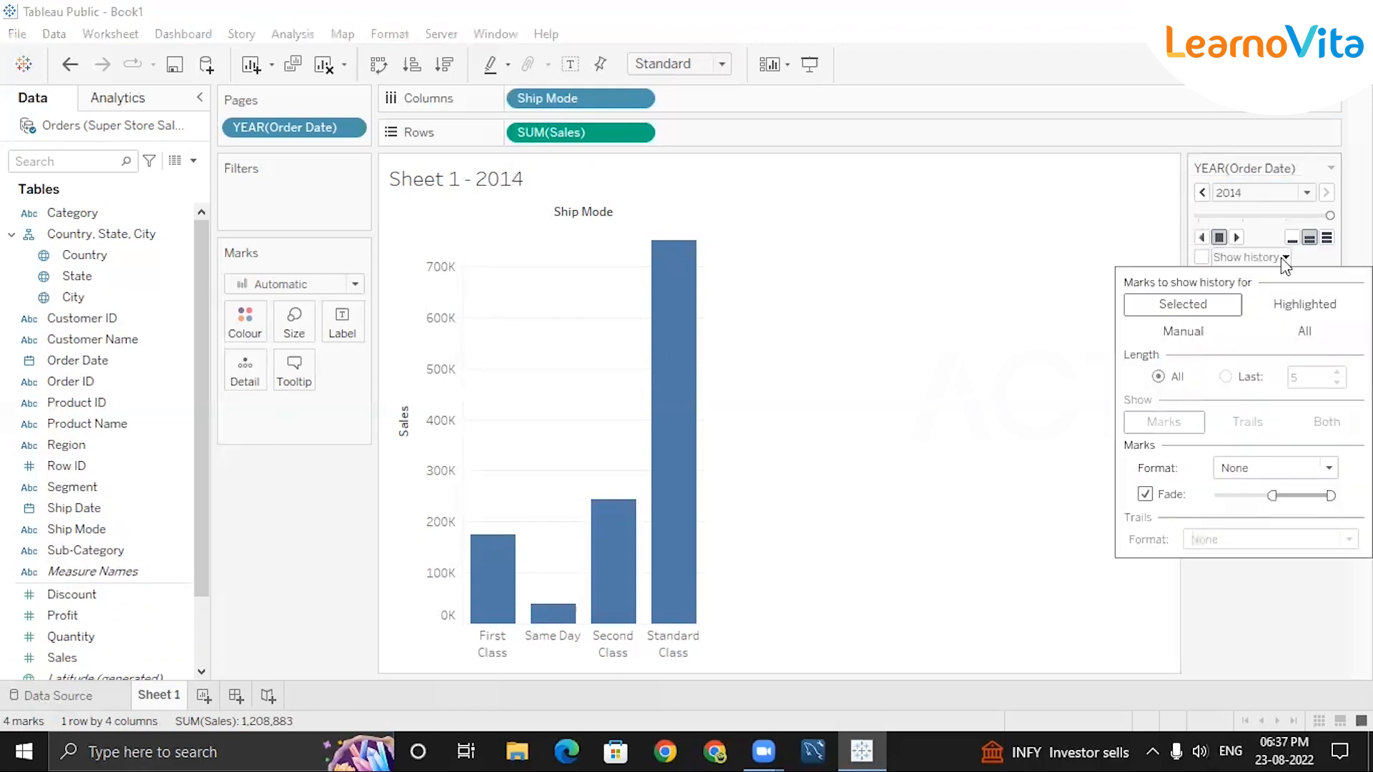
click(1284, 258)
click(1326, 238)
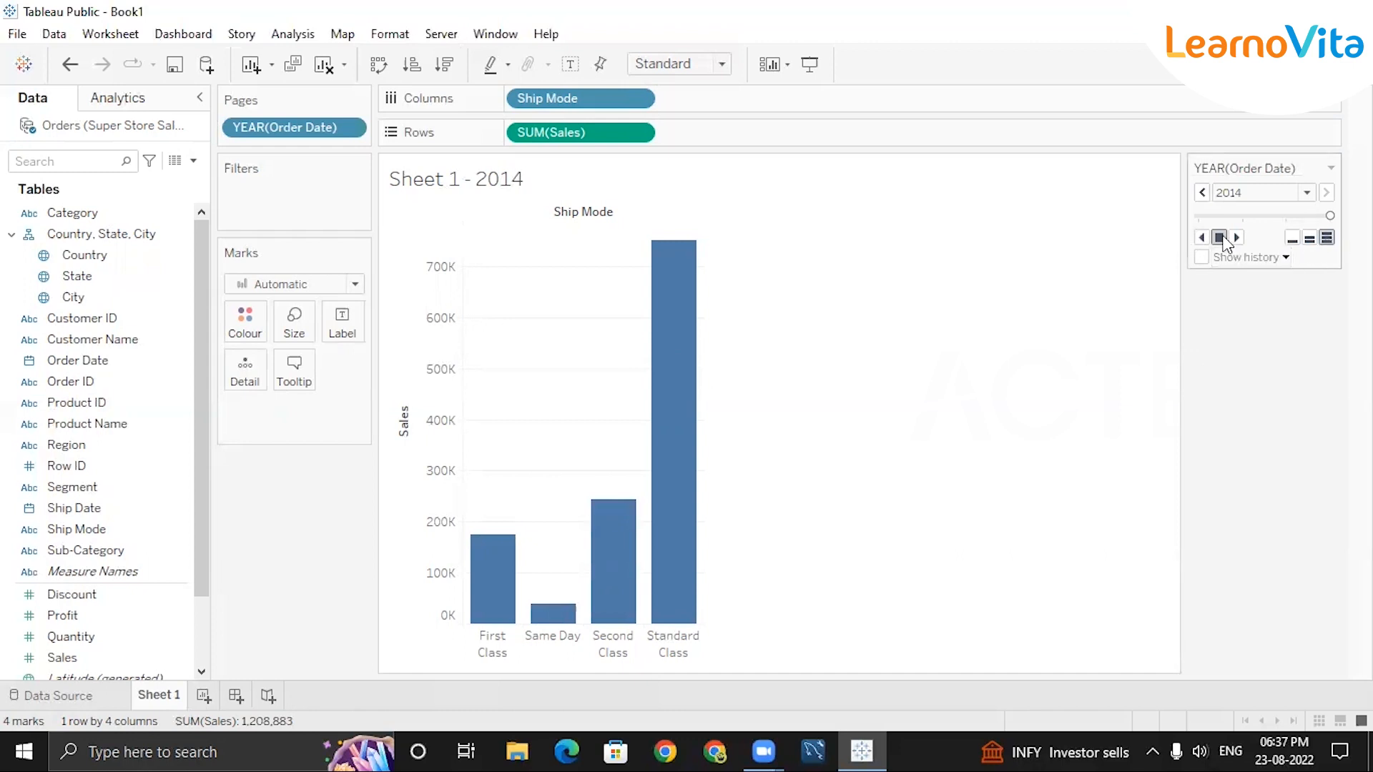
Hide the history controls and the playback controls on the YEAR(Order Date) page card.
click(1331, 170)
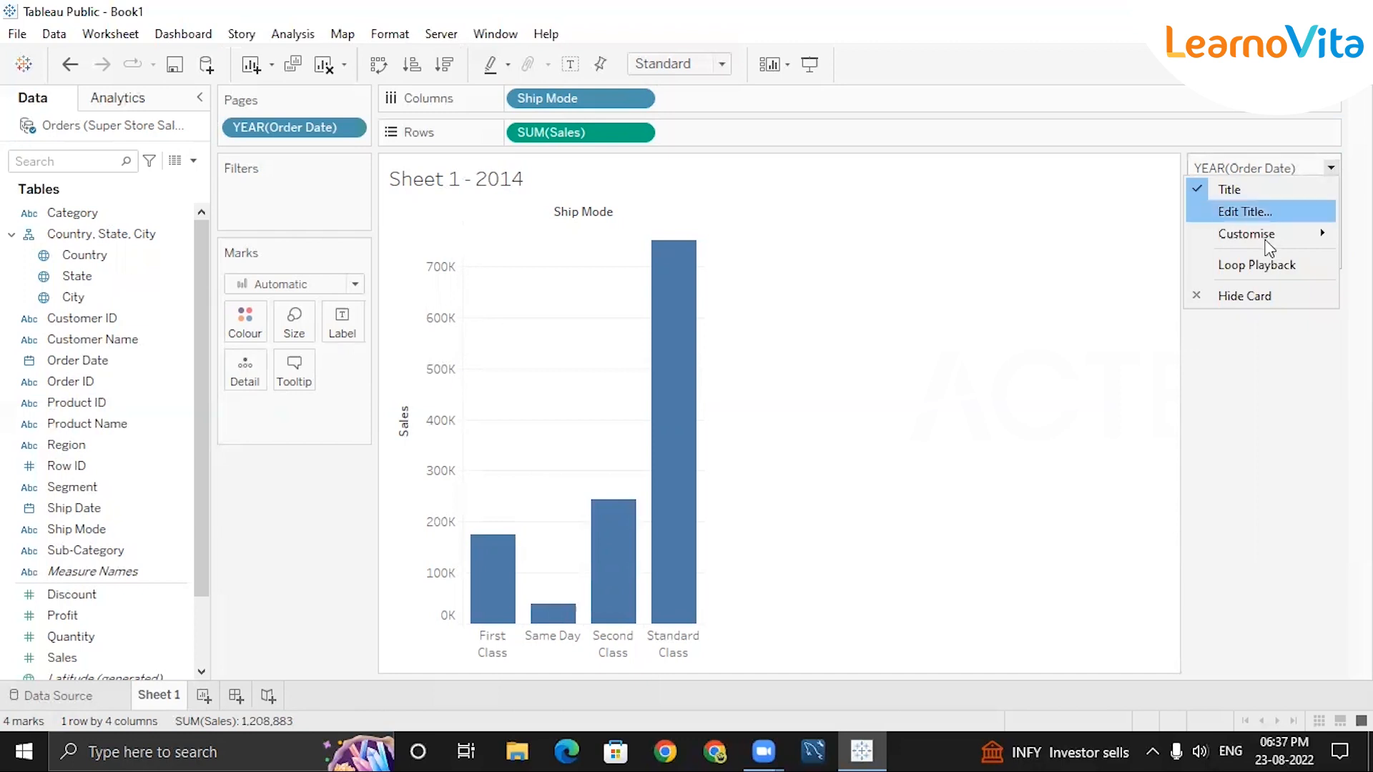
mouse_move(1267, 243)
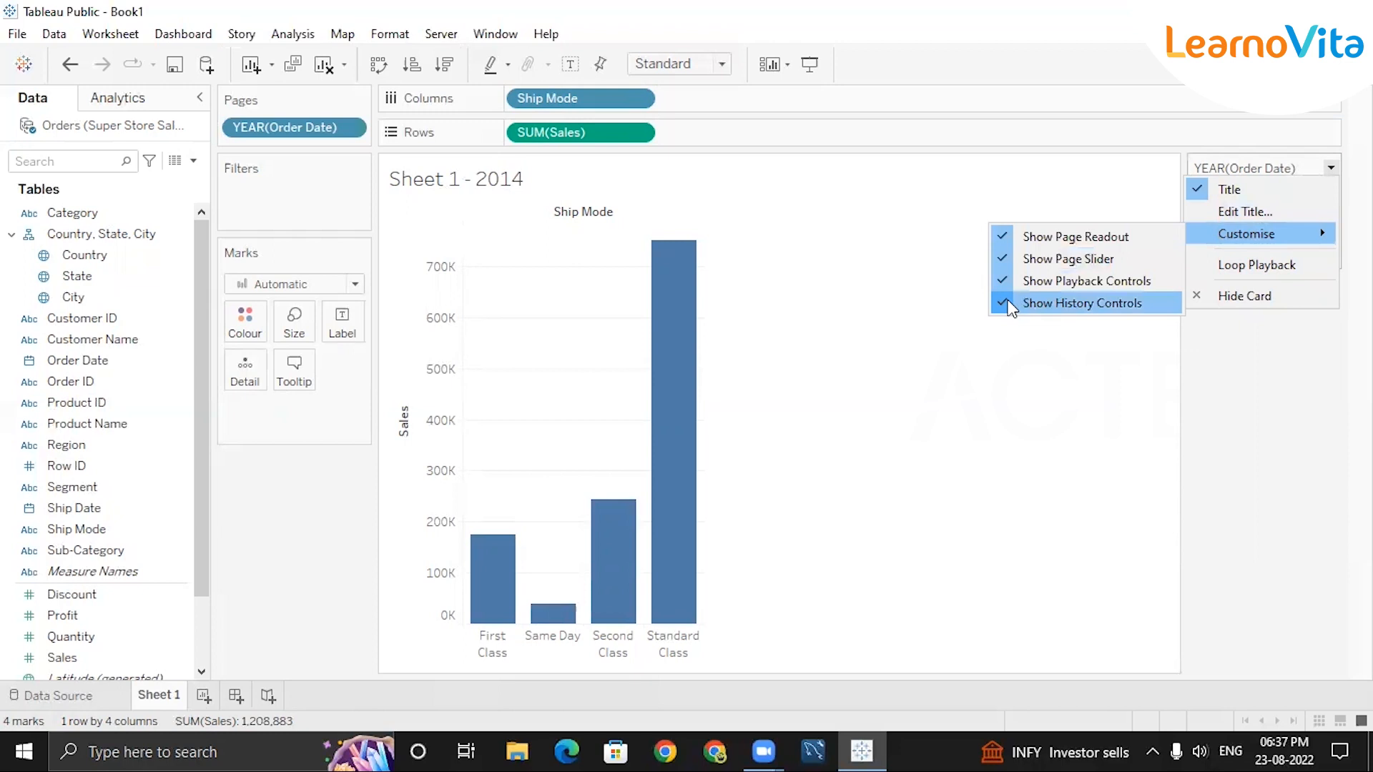
click(1010, 305)
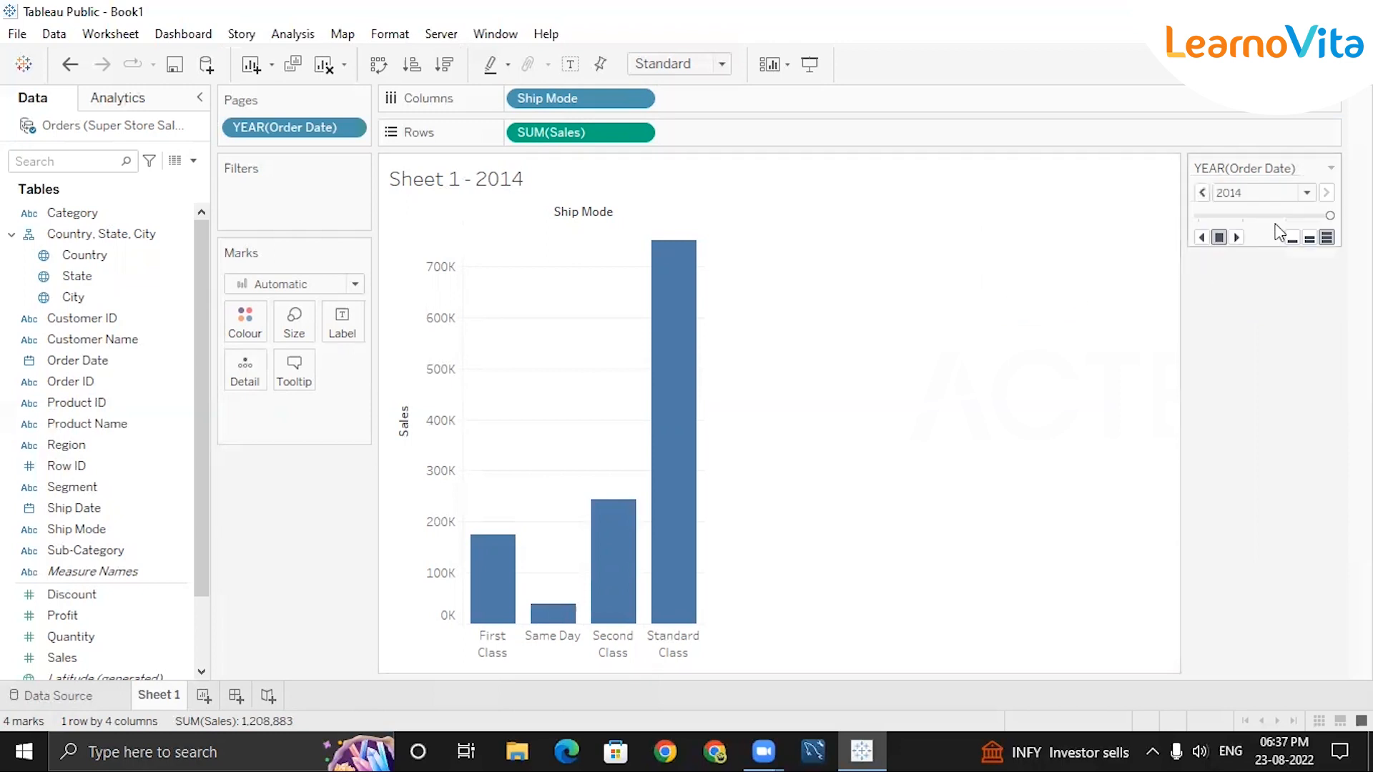
click(1332, 168)
mouse_move(1302, 237)
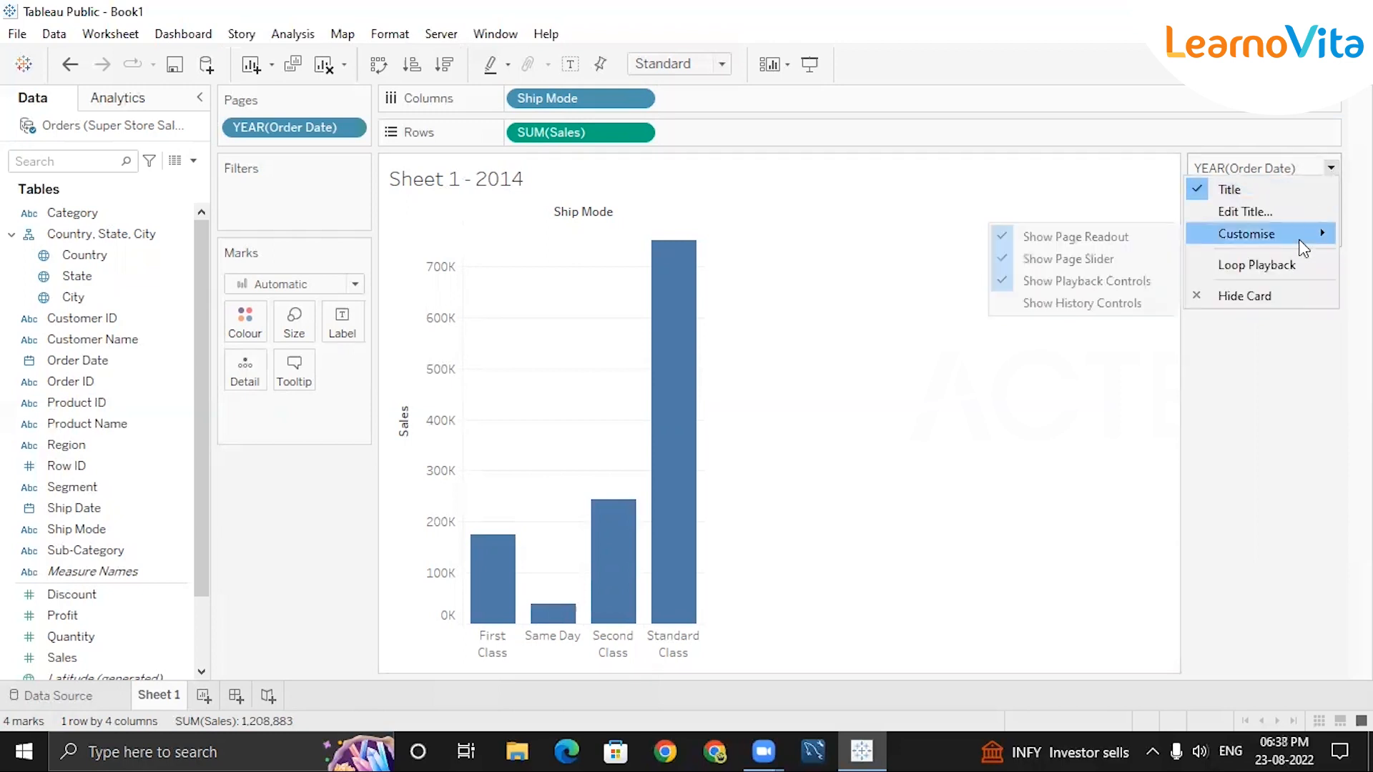
click(1005, 281)
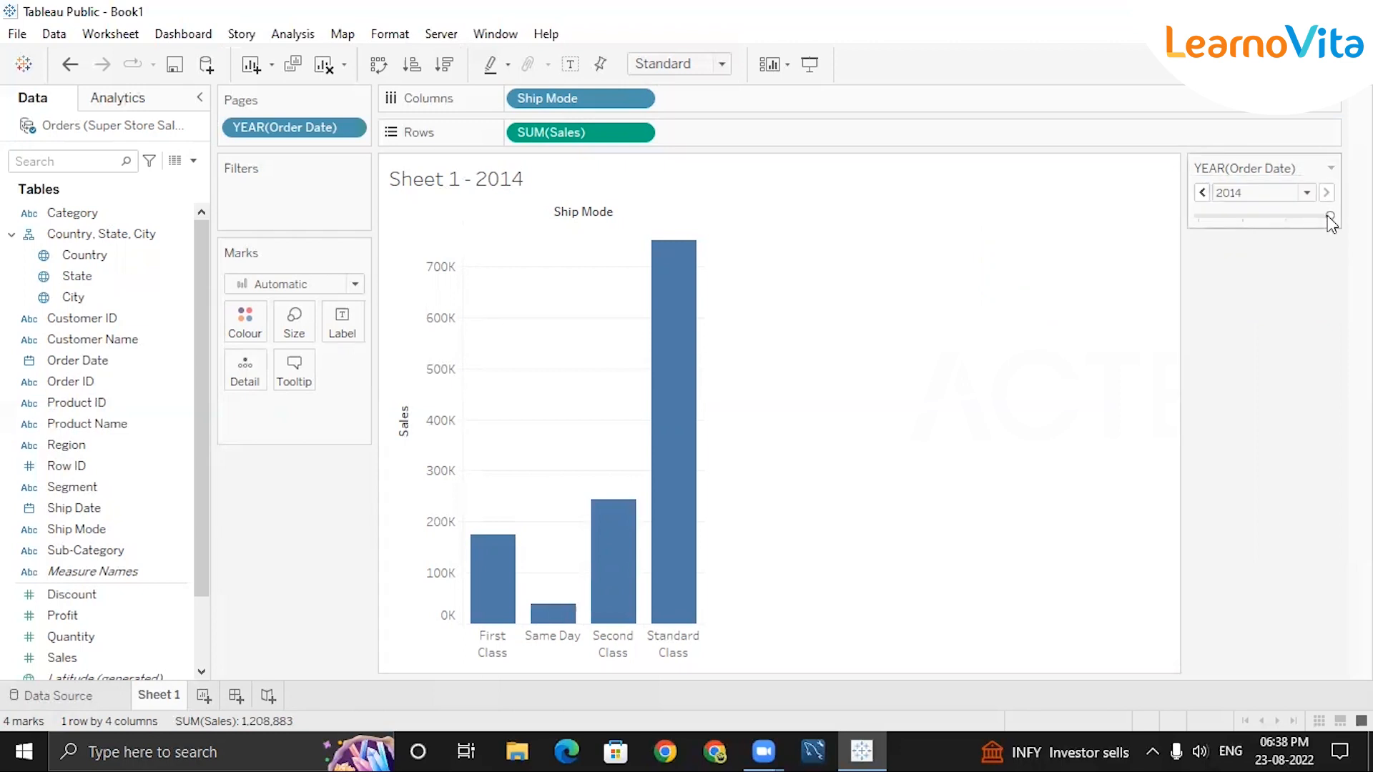
Hide the page slider on the YEAR(Order Date) page card.
mouse_move(1331, 224)
mouse_down()
mouse_move(1210, 230)
mouse_move(1330, 216)
mouse_up()
click(1330, 174)
click(1279, 461)
click(1331, 169)
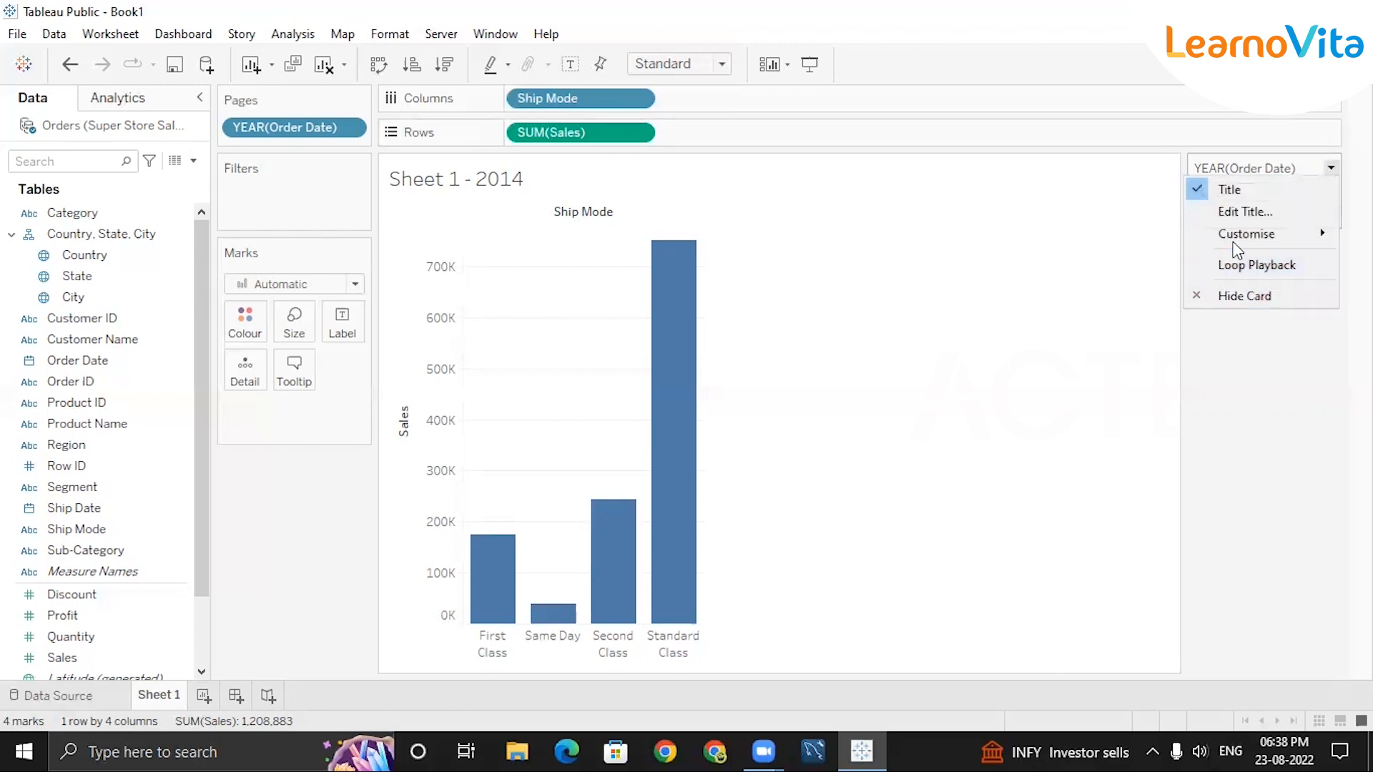
mouse_move(1215, 243)
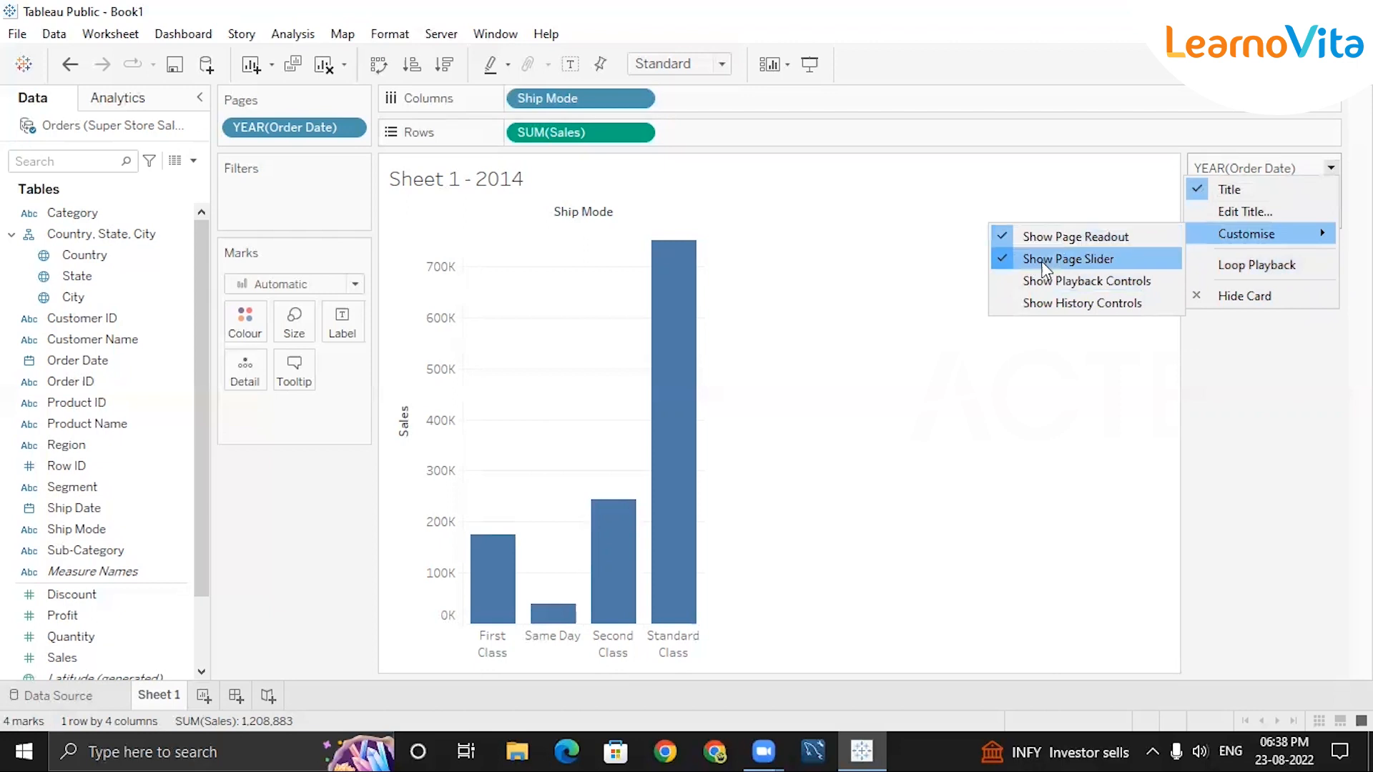
click(1010, 261)
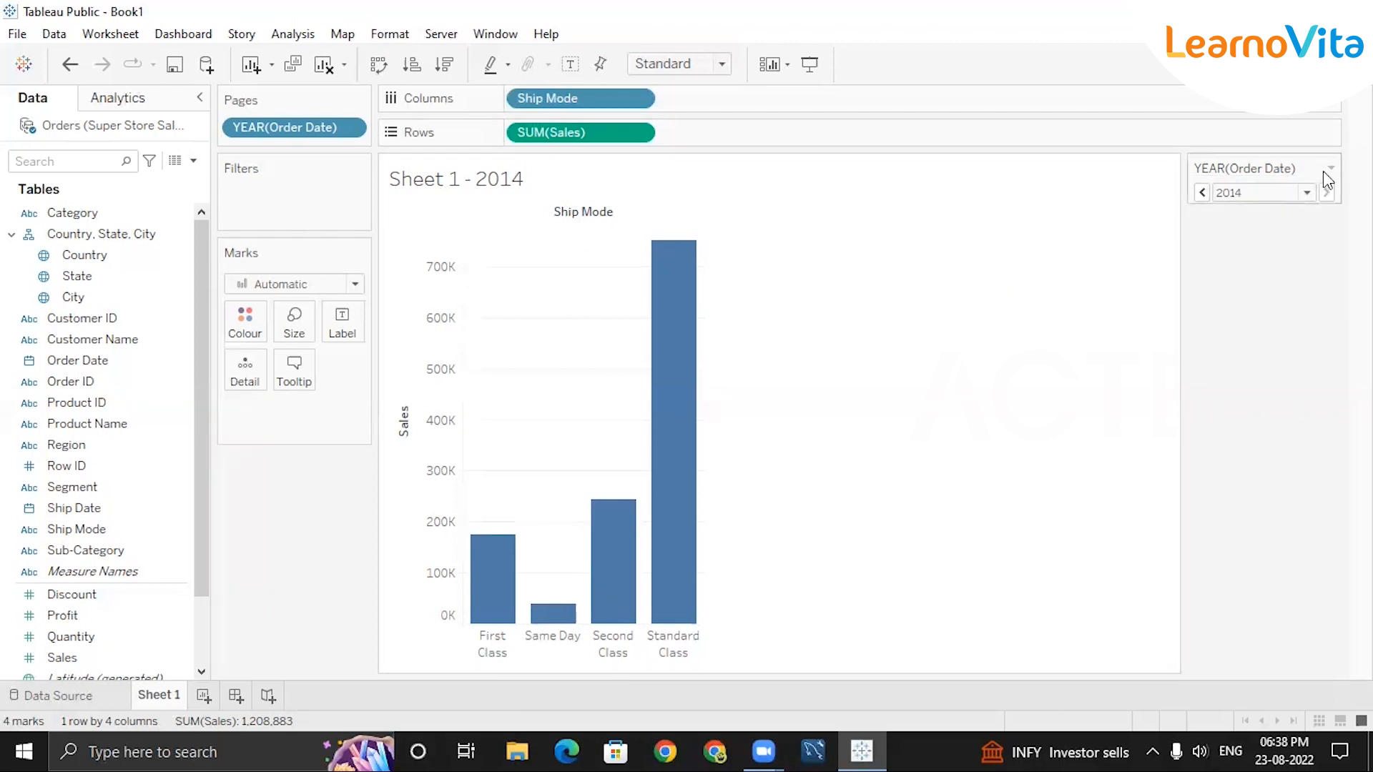
Hide the page readout on the YEAR(Order Date) page card and show it again.
click(1330, 169)
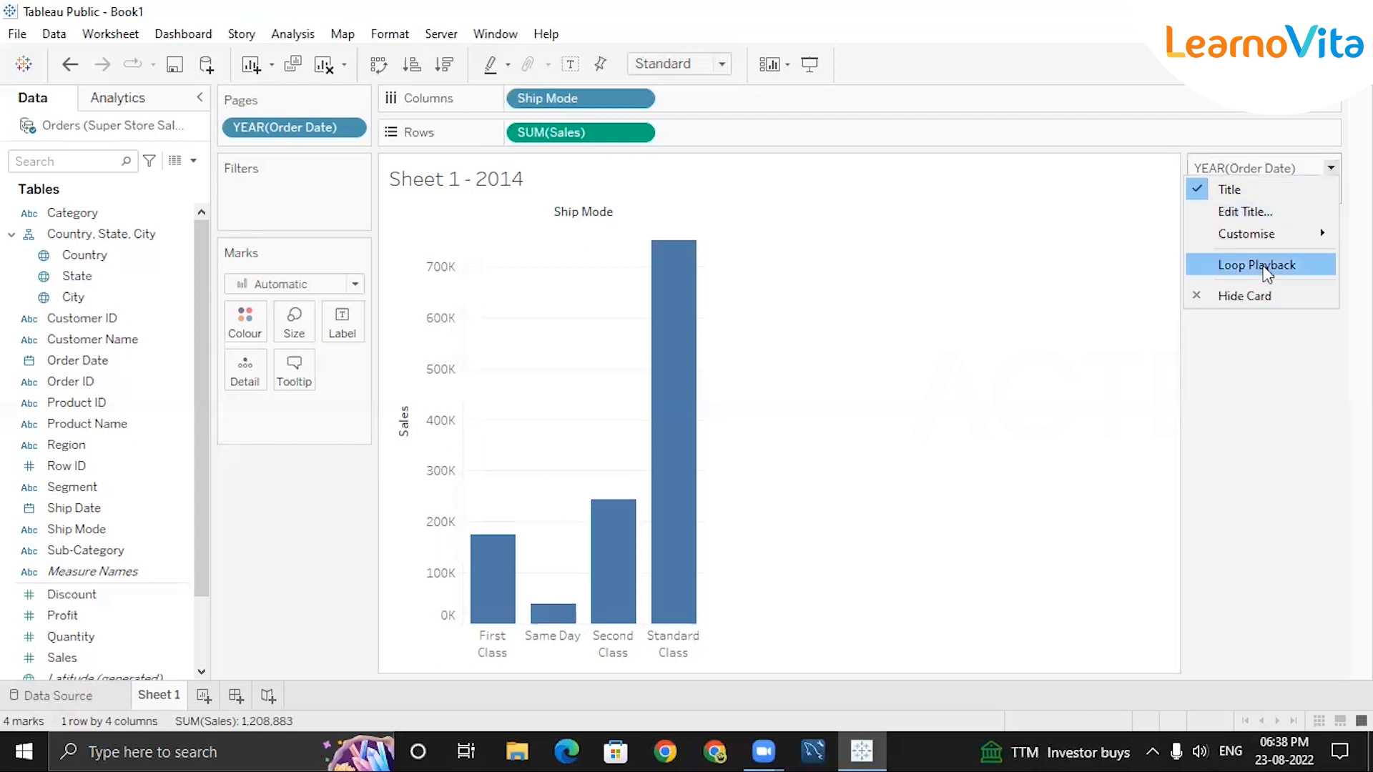
mouse_move(1259, 243)
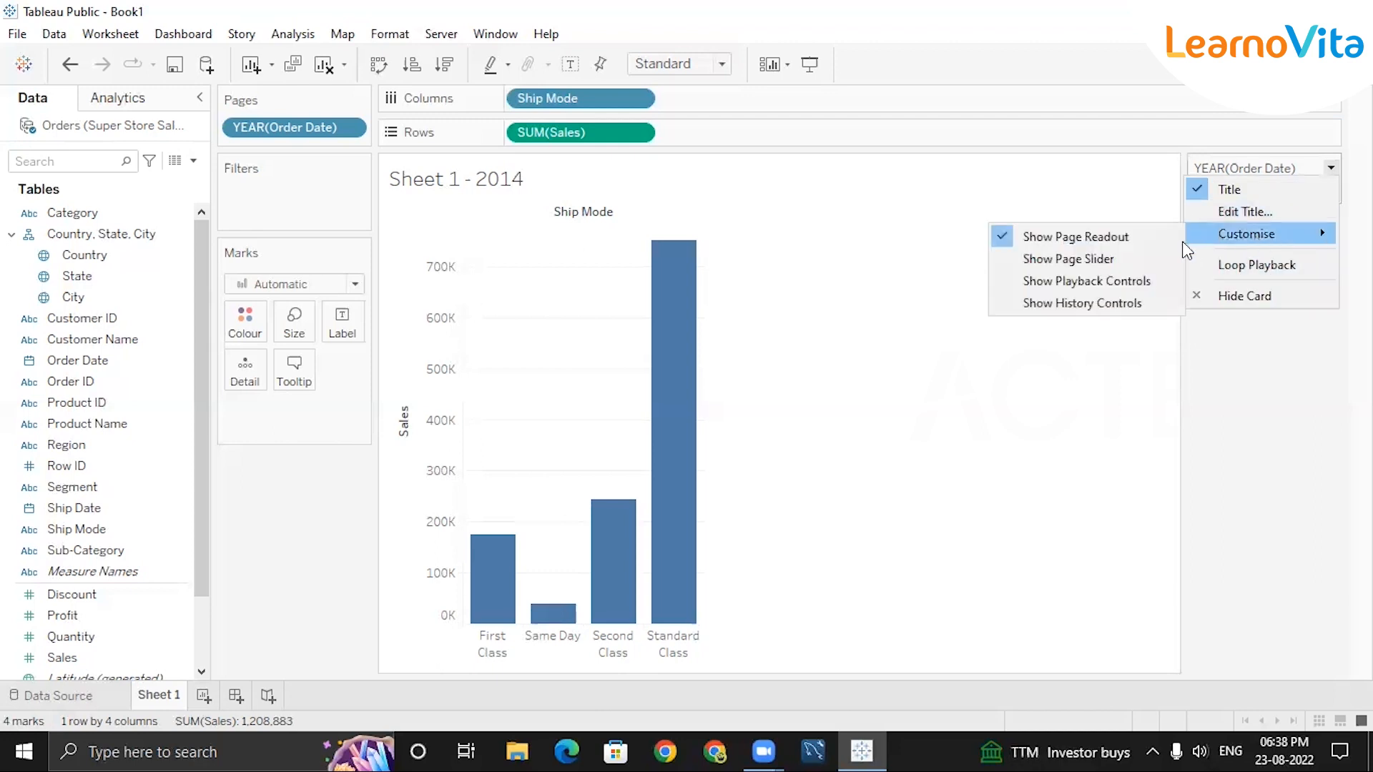
click(1003, 236)
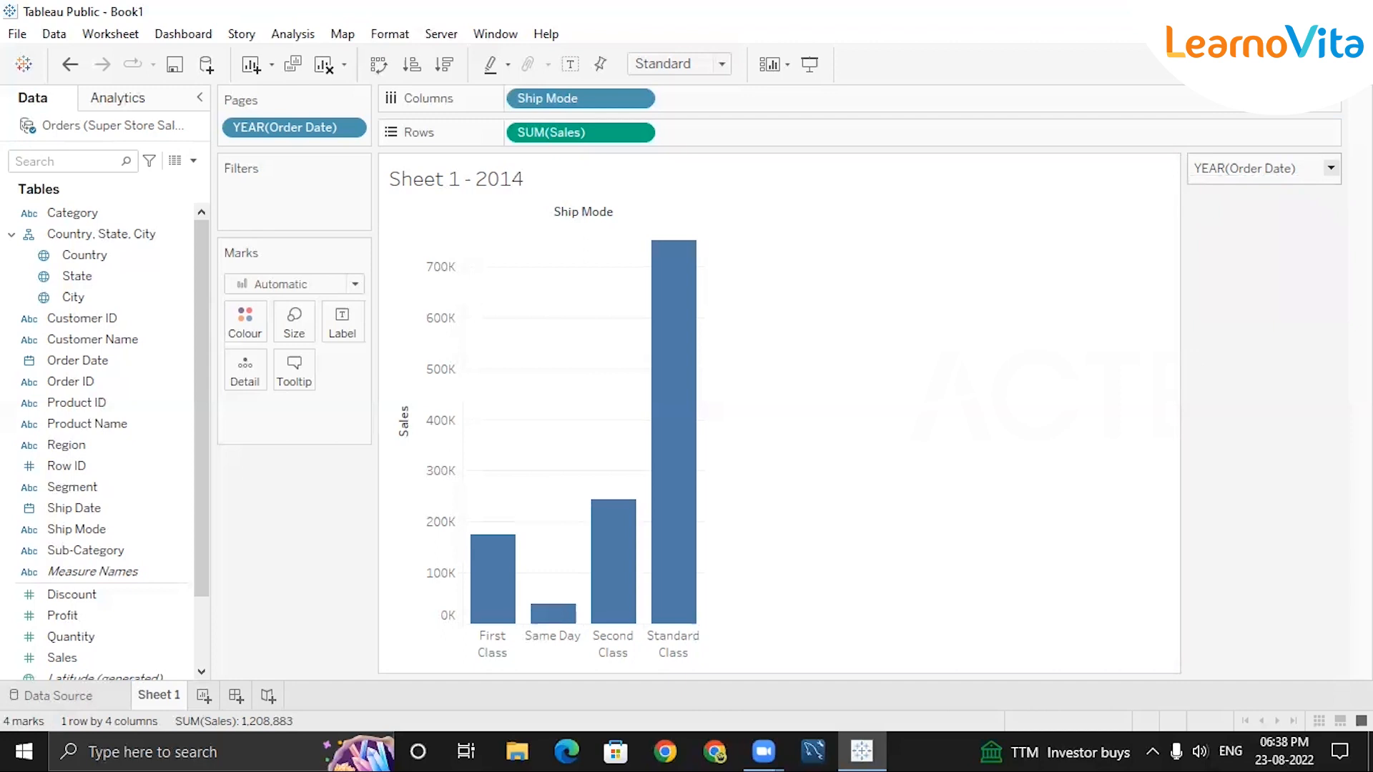
click(1331, 168)
mouse_move(1321, 236)
click(1066, 242)
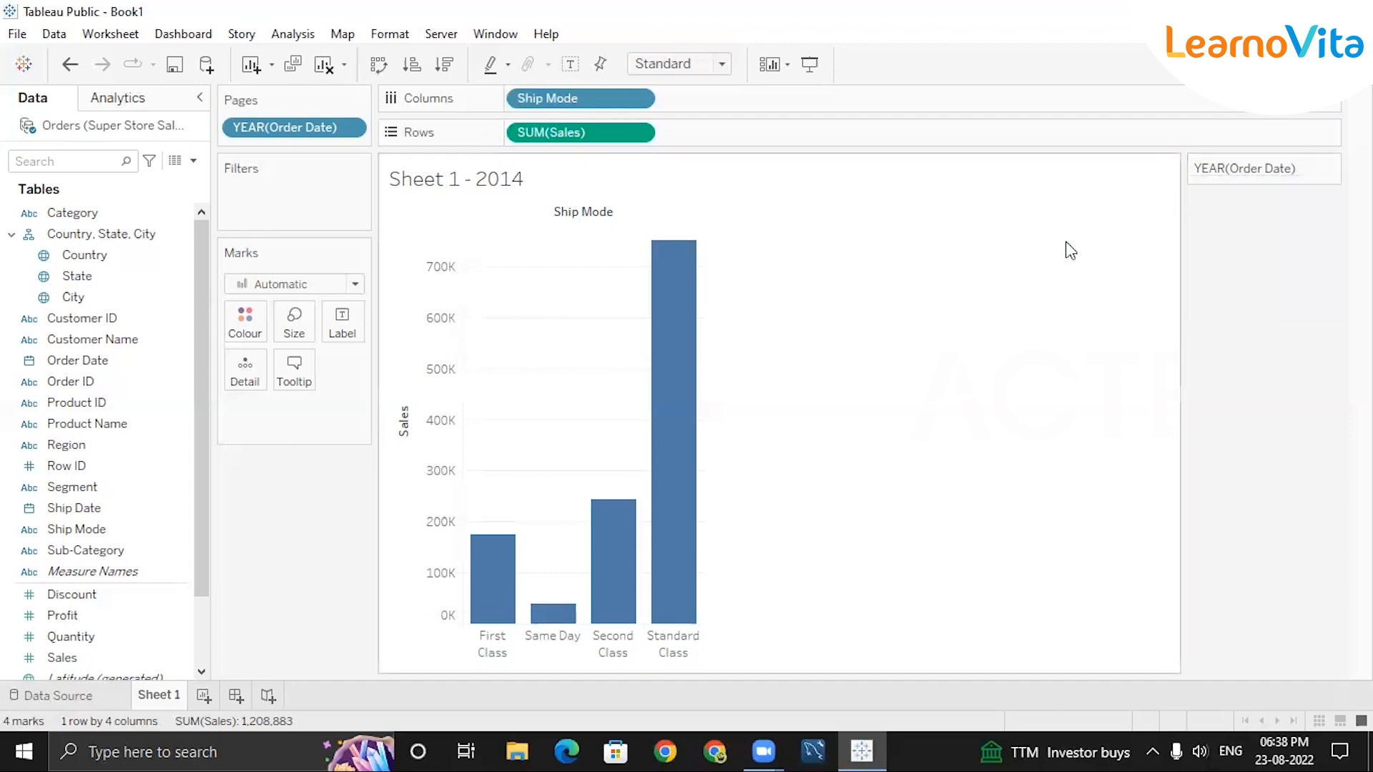
View the 2012, 2013 and 2014 pages of the sales chart in turn, ending on 2014.
click(1306, 192)
click(1268, 223)
click(1303, 195)
click(1259, 237)
click(1307, 192)
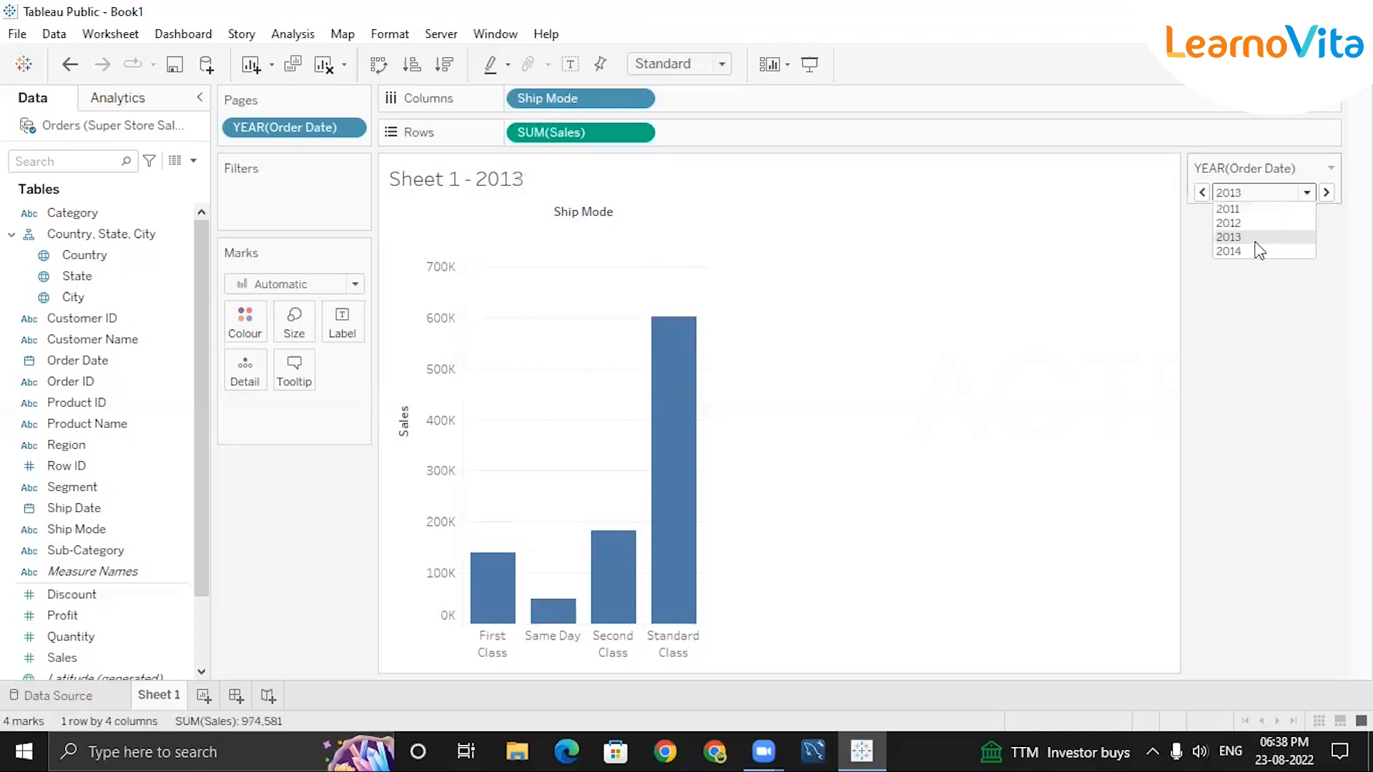
click(1261, 251)
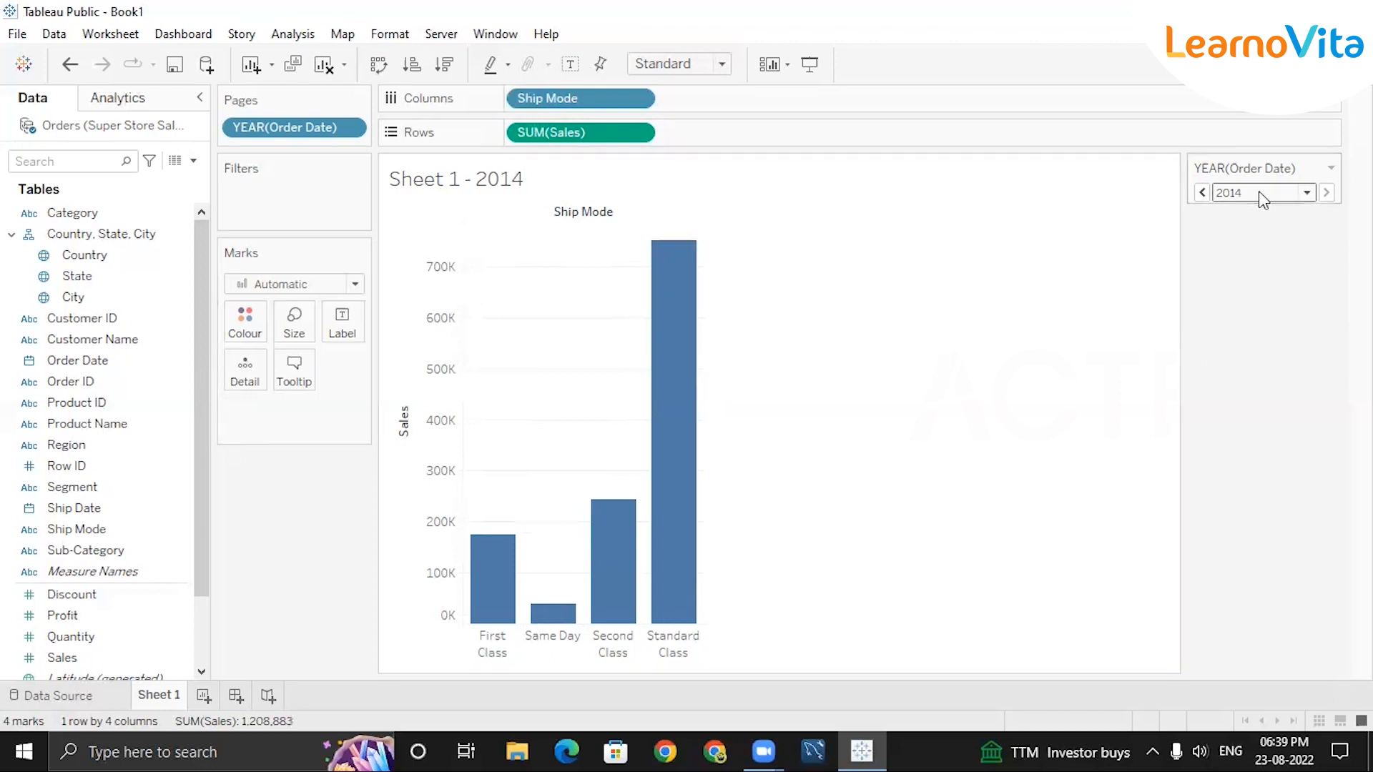
View the 2011, 2012 and 2013 pages of the sales chart in turn, ending on 2013.
click(1307, 193)
click(1239, 209)
click(1308, 193)
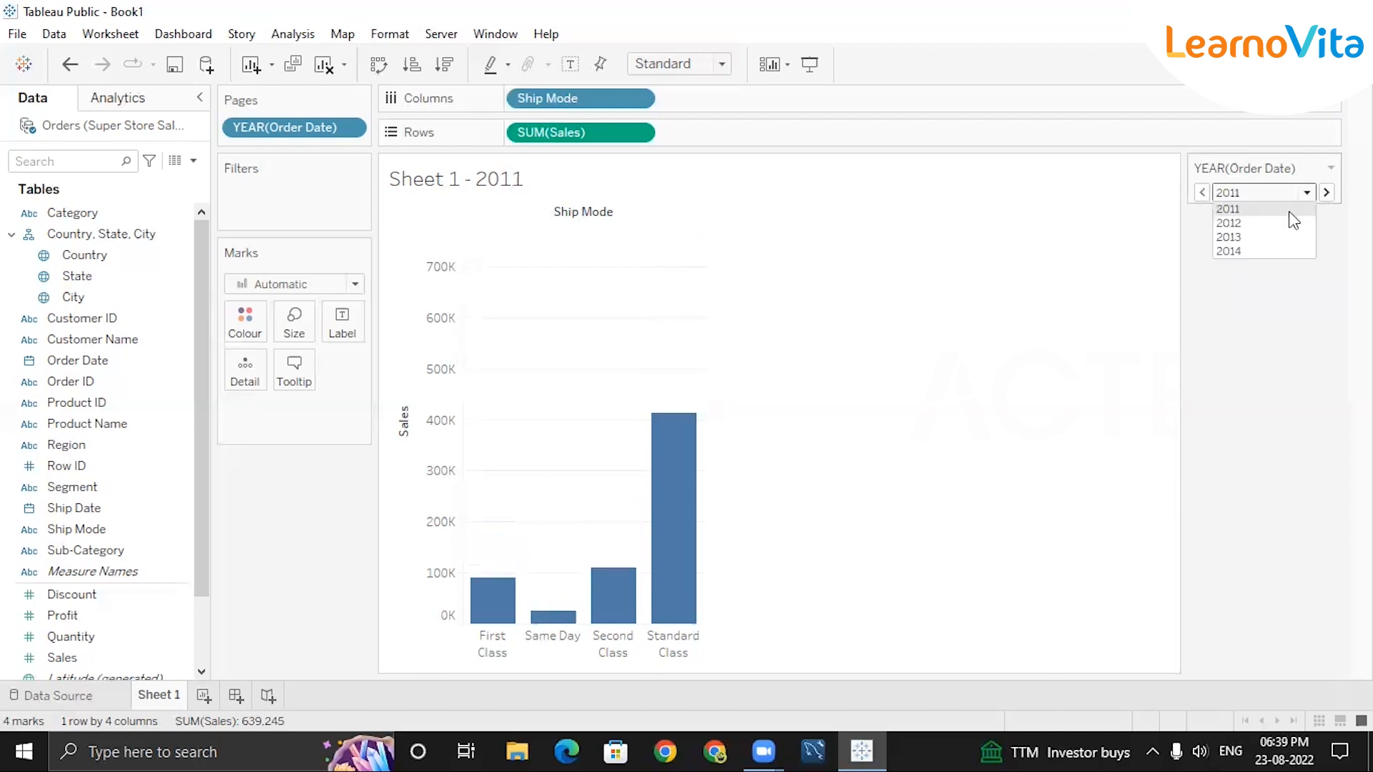
click(1259, 222)
click(1308, 193)
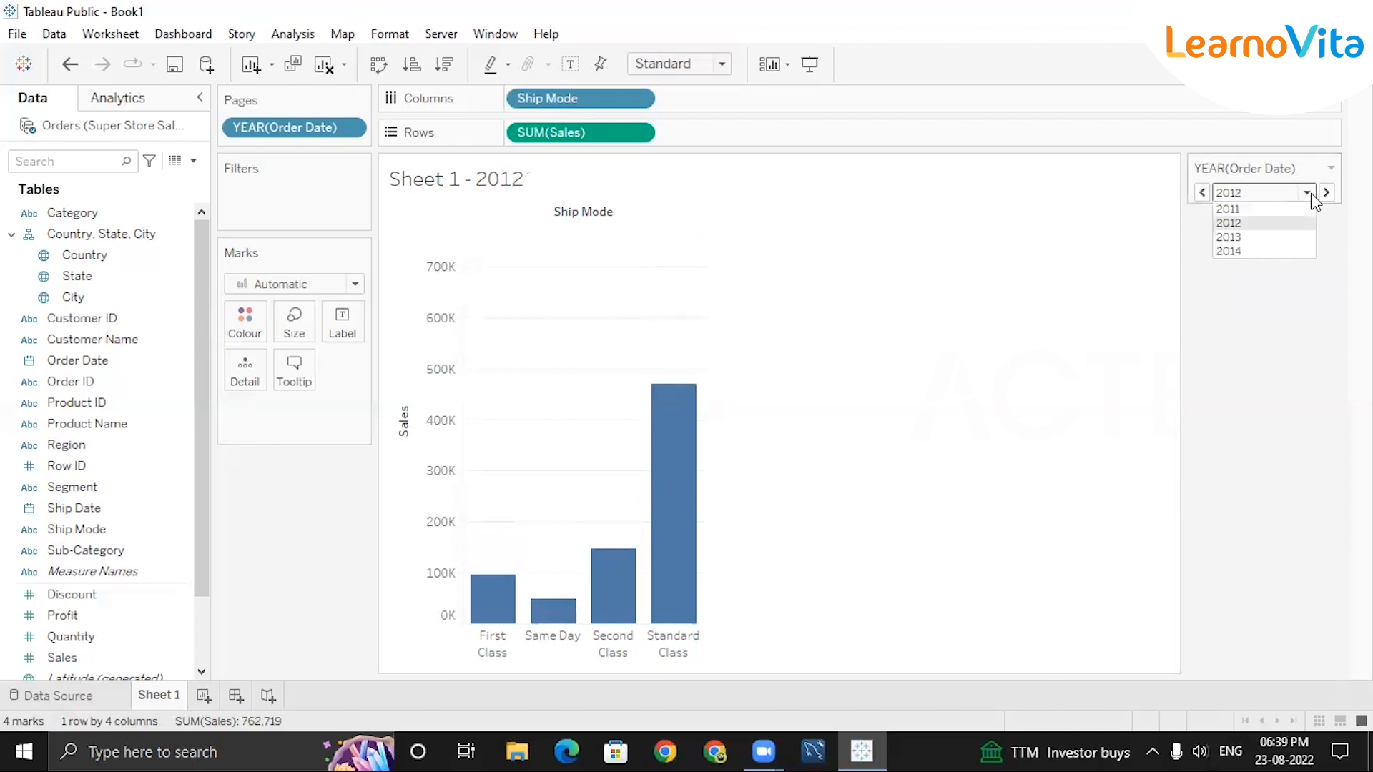
click(1241, 237)
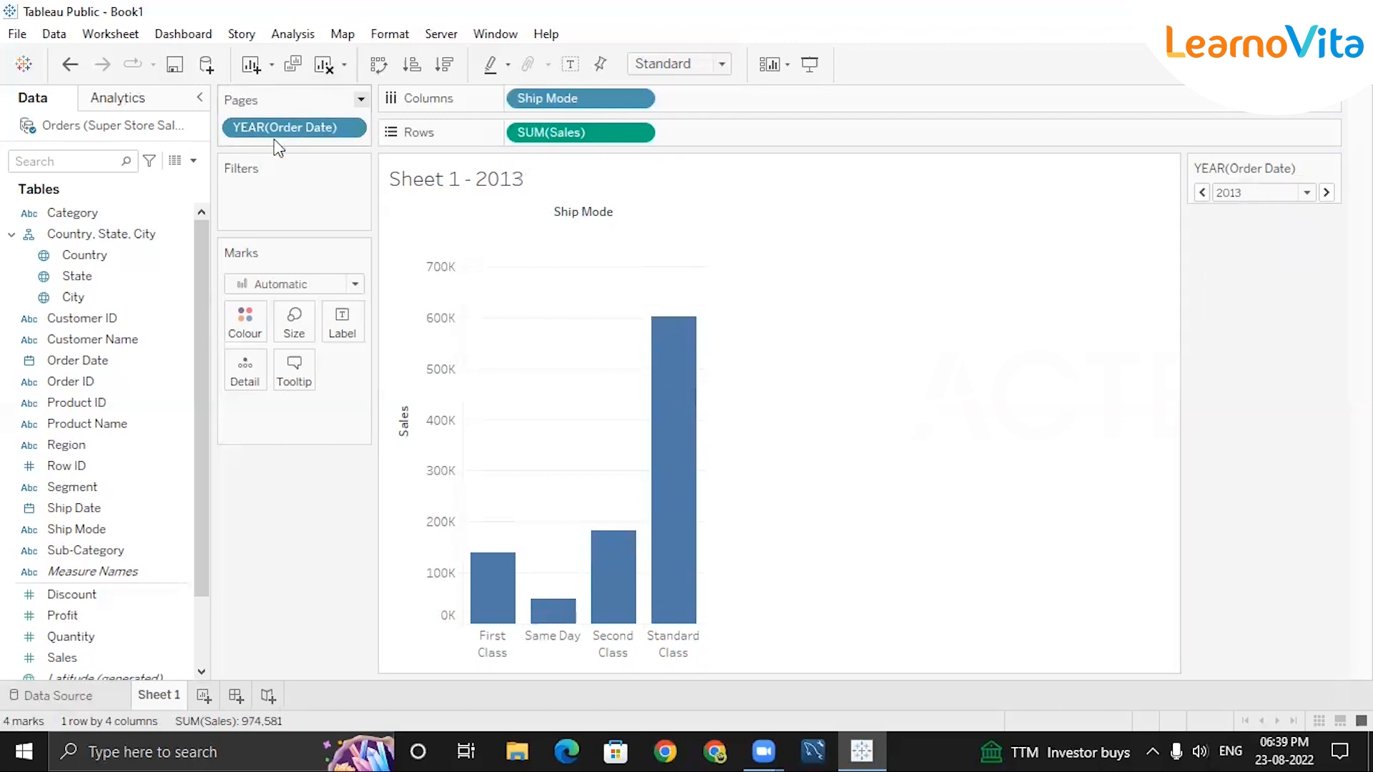
Page the chart by Order Date month and year (May 2015 style) and look through the list of available pages.
right_click(335, 131)
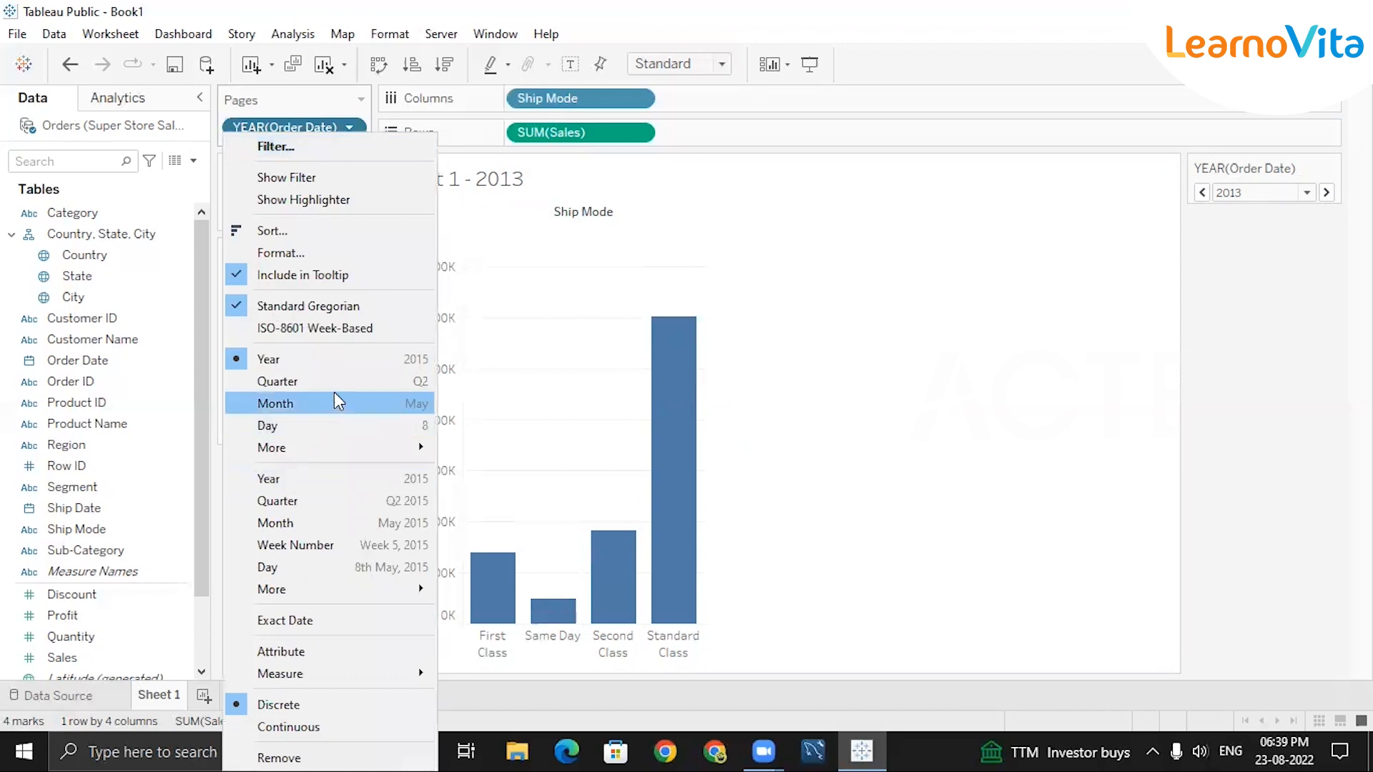
click(287, 528)
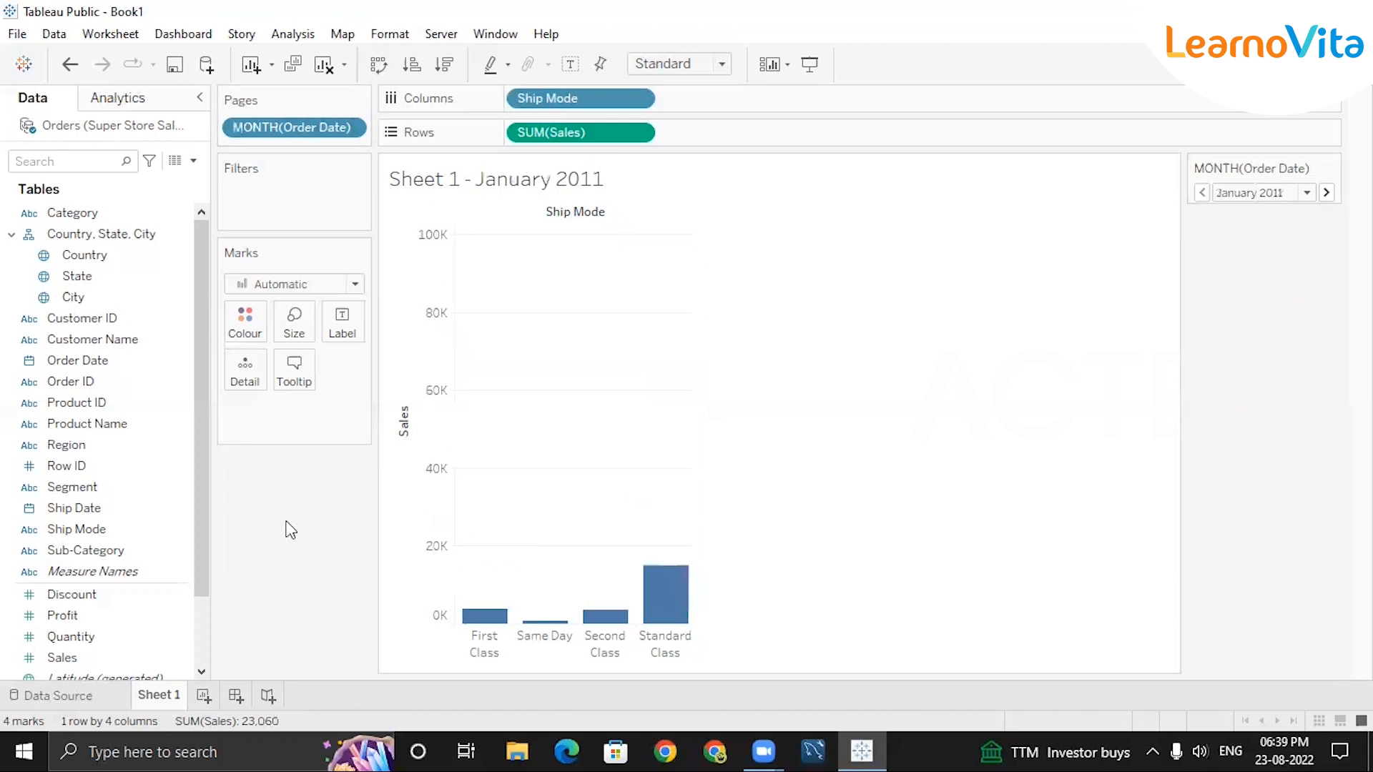
click(1306, 192)
scroll(1272, 371, down, 6)
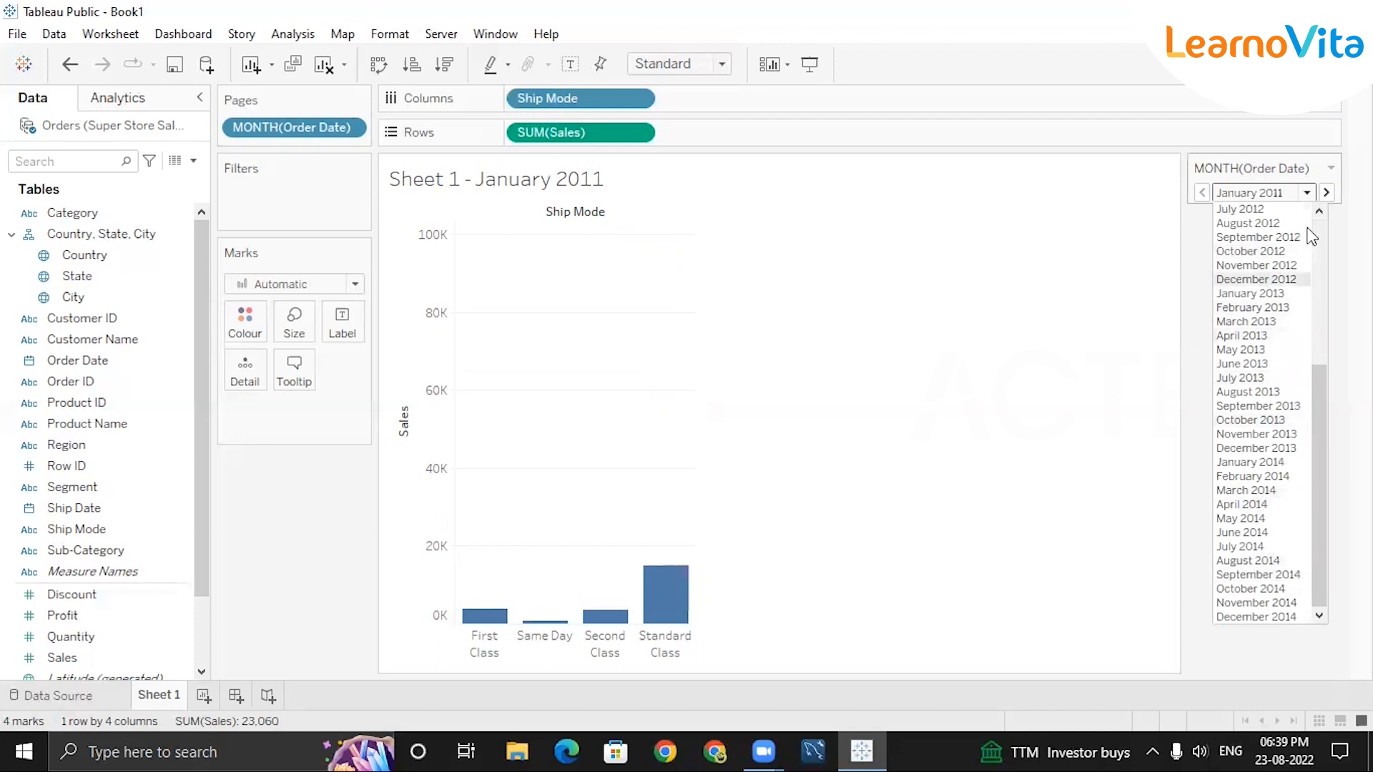
click(1306, 193)
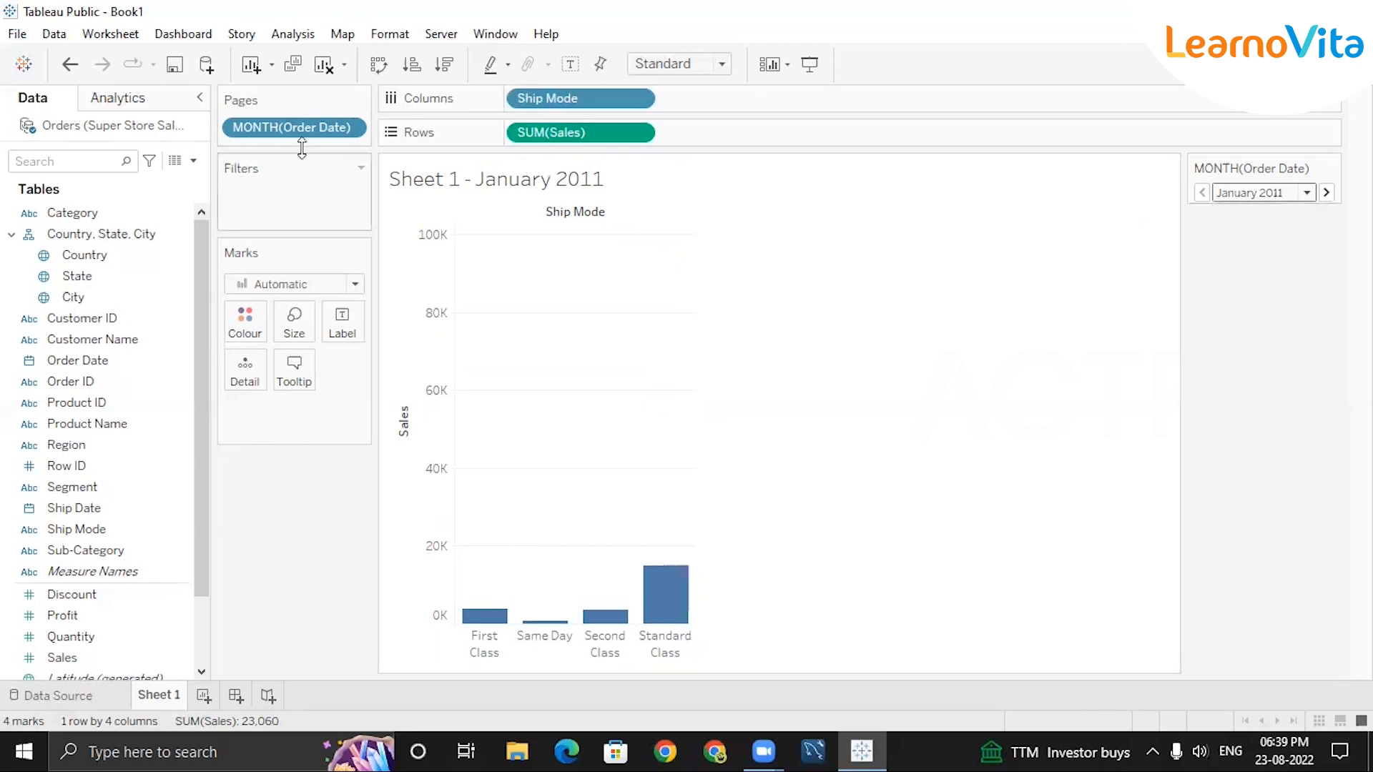
Page the chart by Order Date month only, without the year, and look over the list of month pages.
click(346, 129)
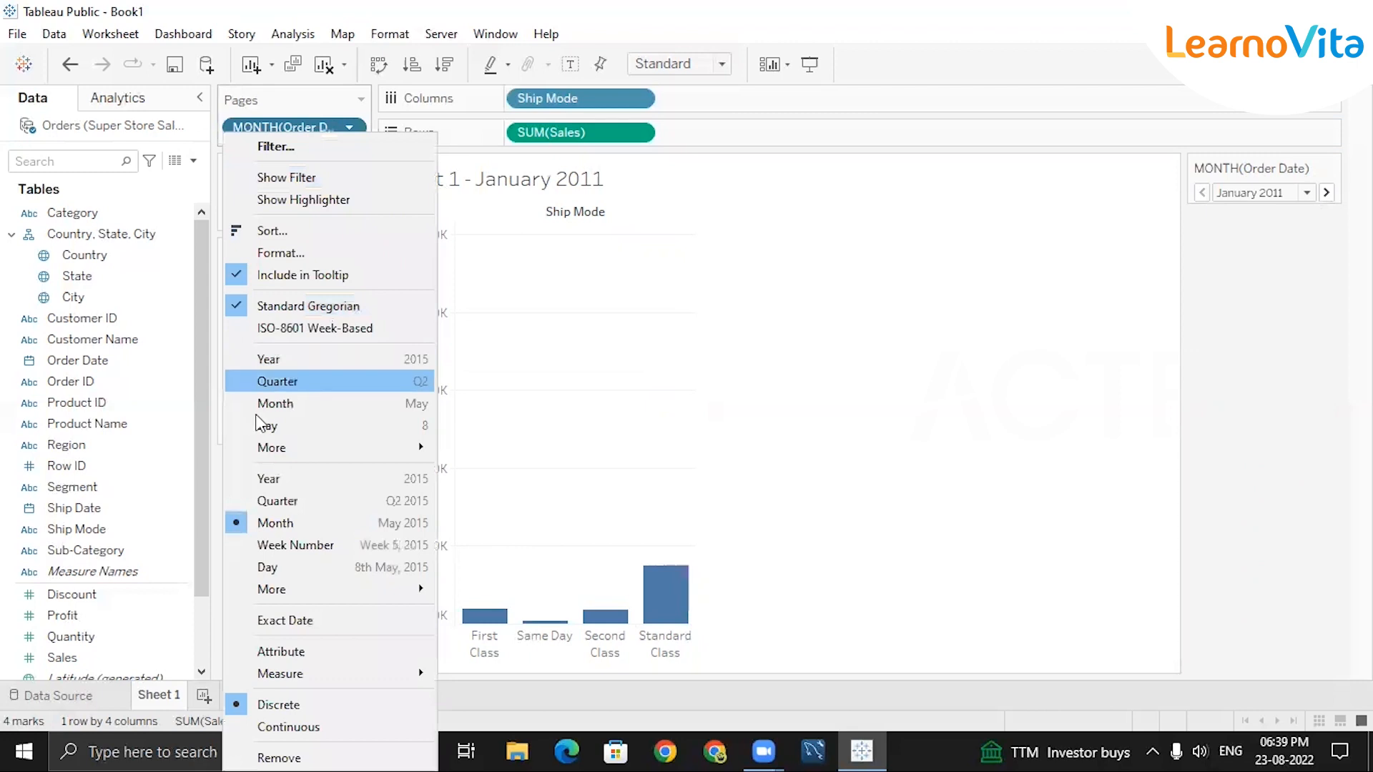
click(276, 405)
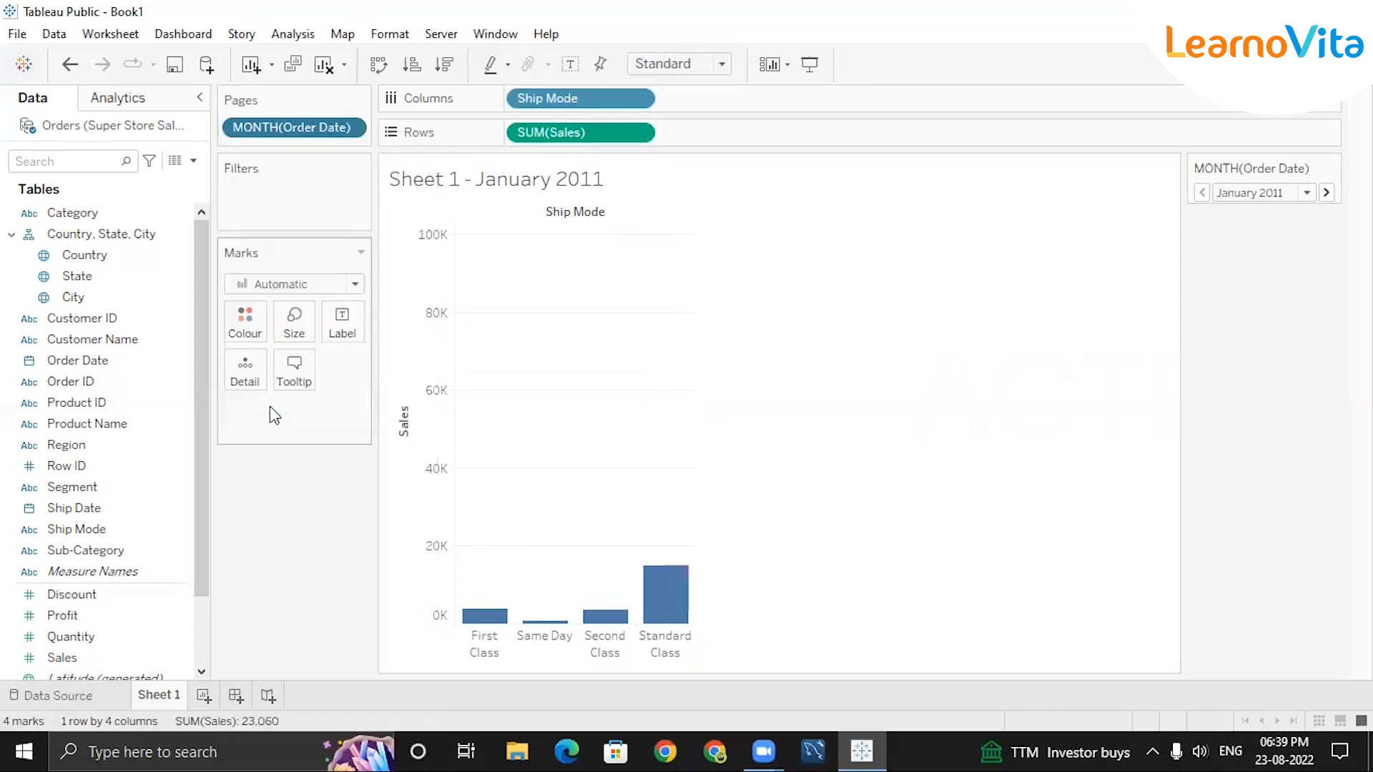
click(1308, 191)
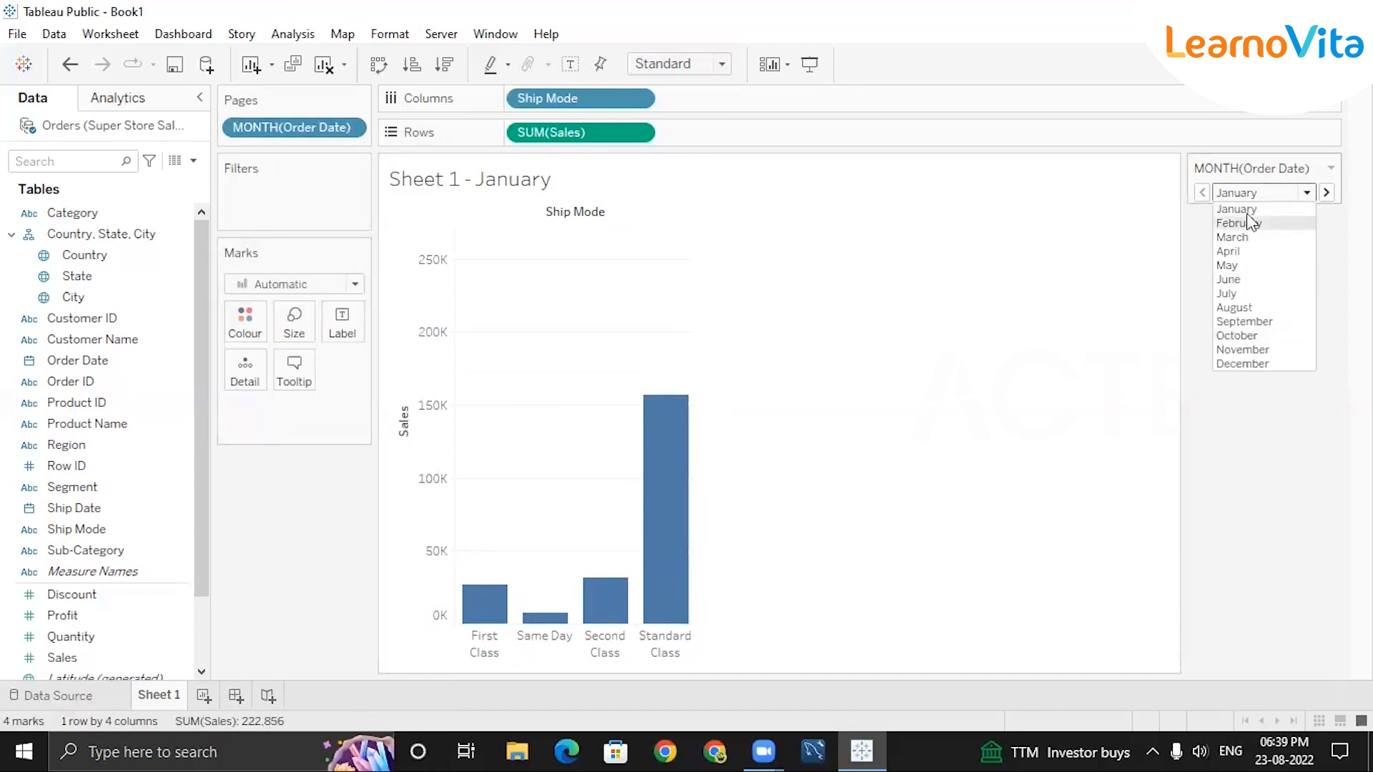
click(1267, 397)
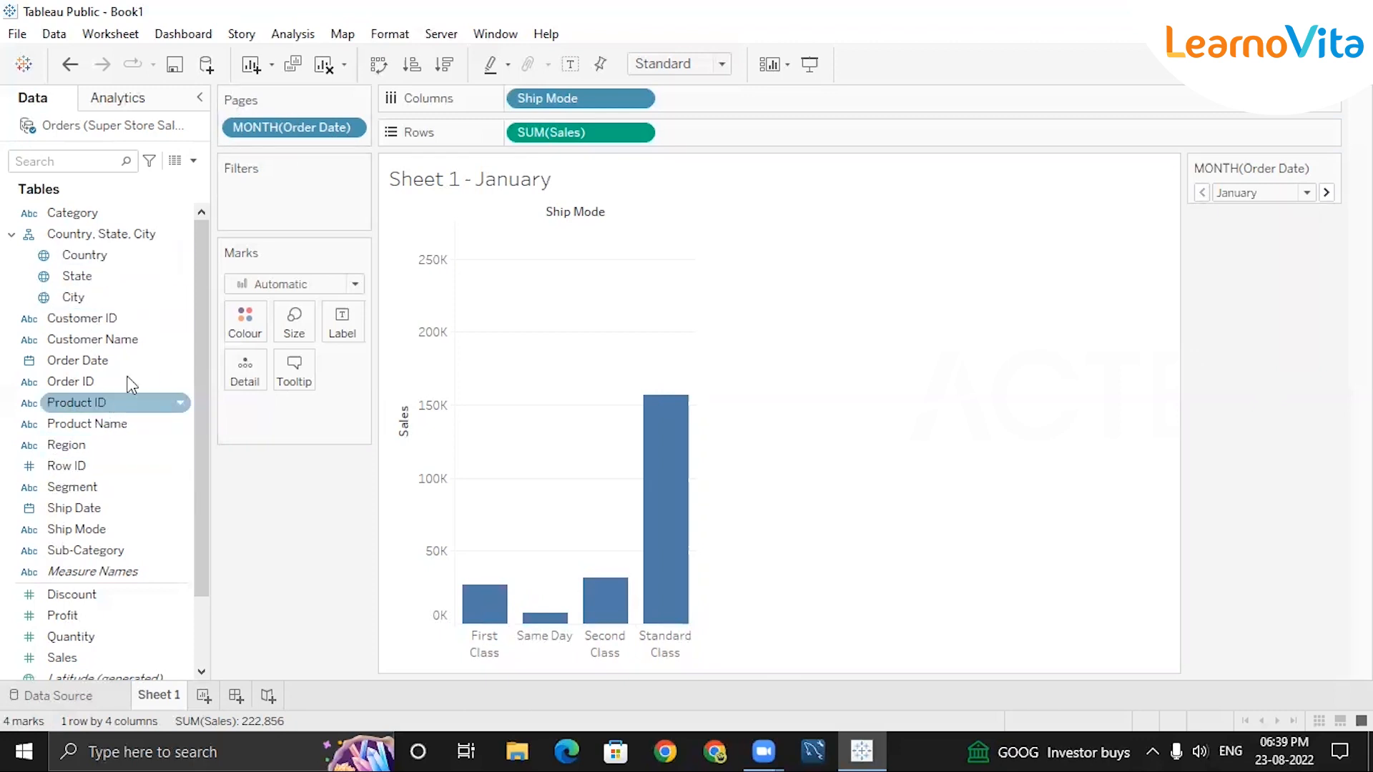
Try to place Order Date on the Pages shelf once more.
drag(109, 359, 305, 105)
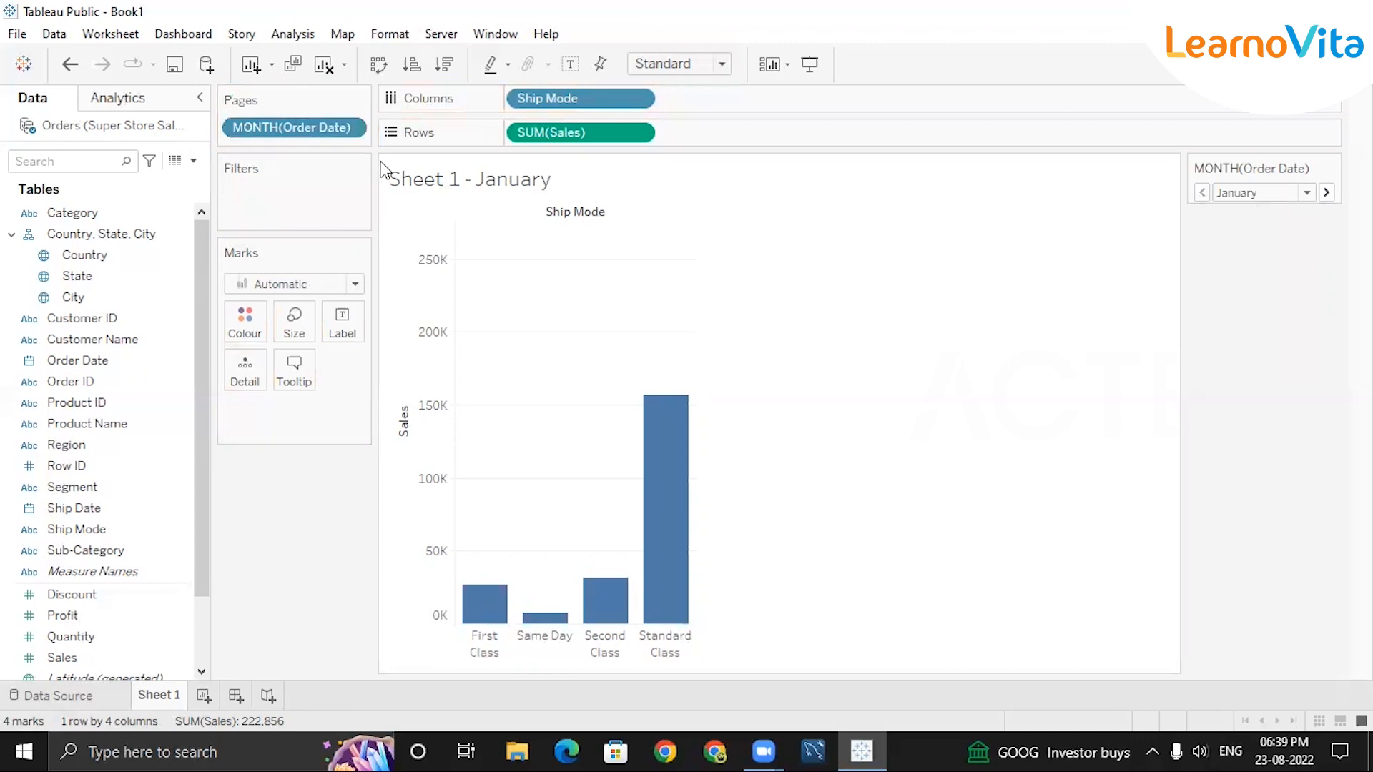
drag(78, 382, 285, 104)
click(76, 362)
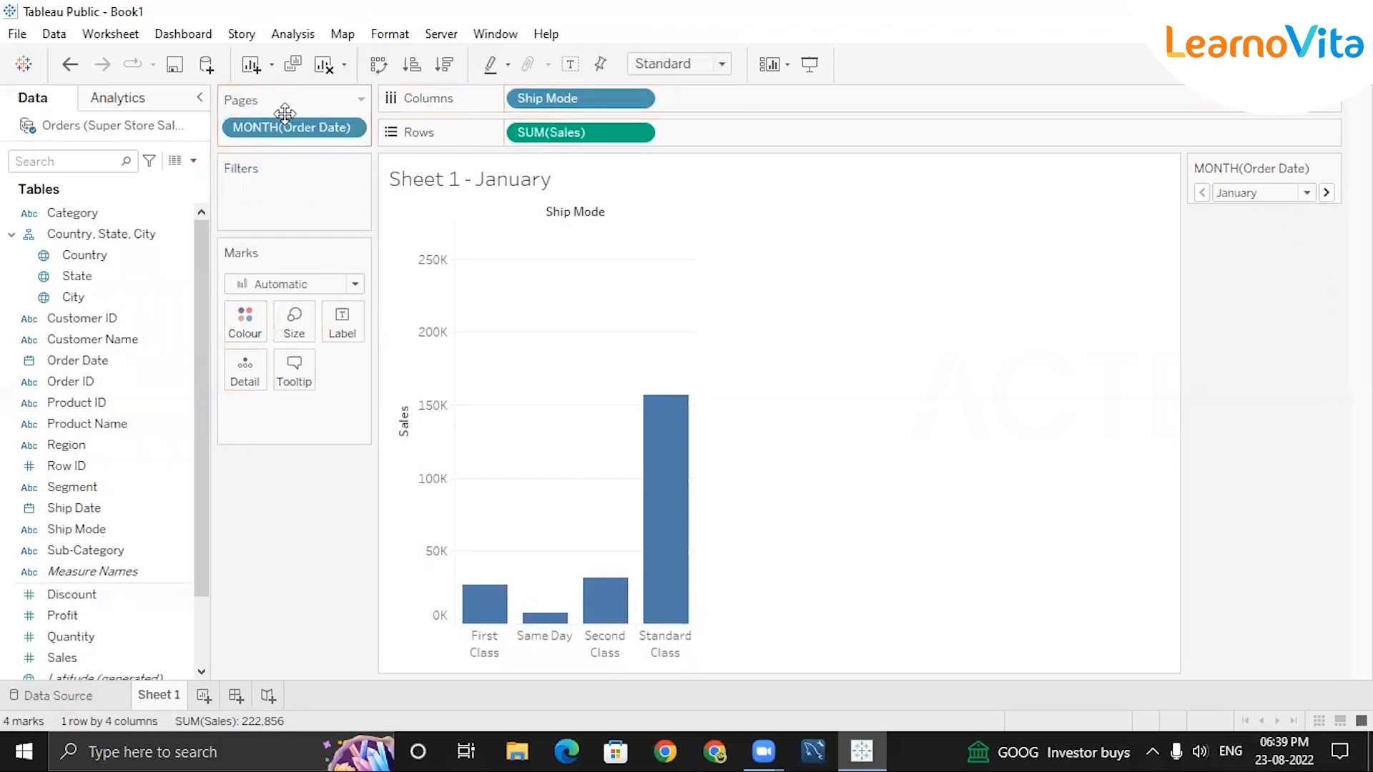
Set the Order Date field on the Pages shelf to Exact Date.
click(349, 130)
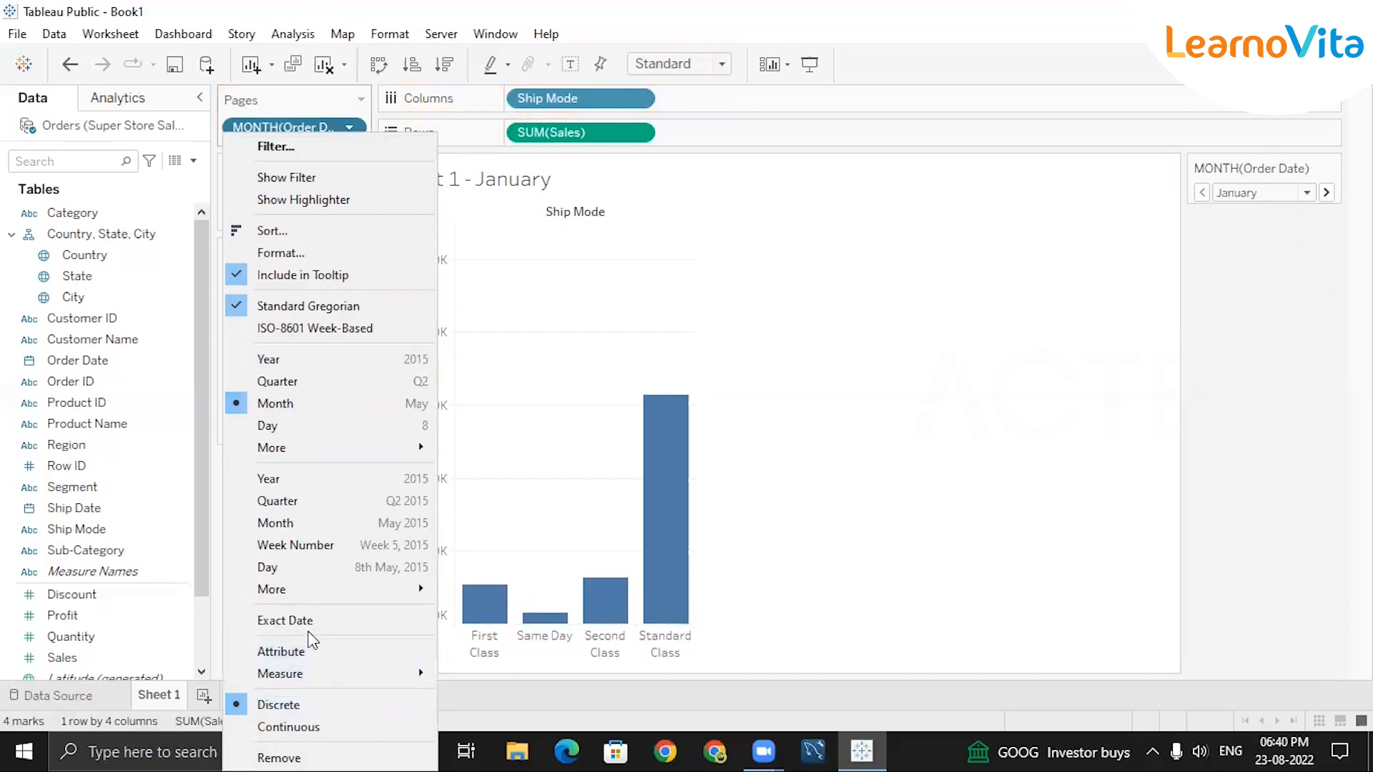
click(307, 621)
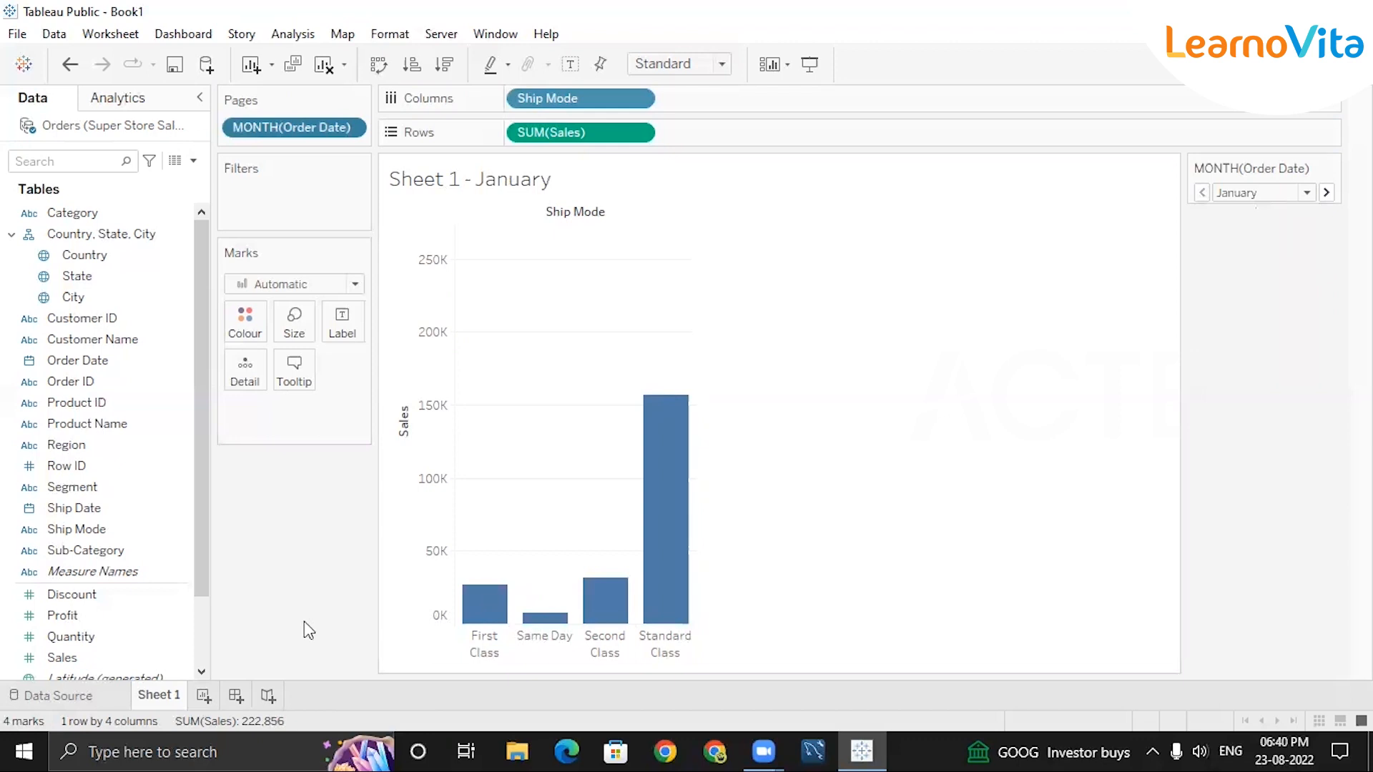
Page the chart by the year of Order Date instead of the exact date and show the 2013 page.
click(348, 127)
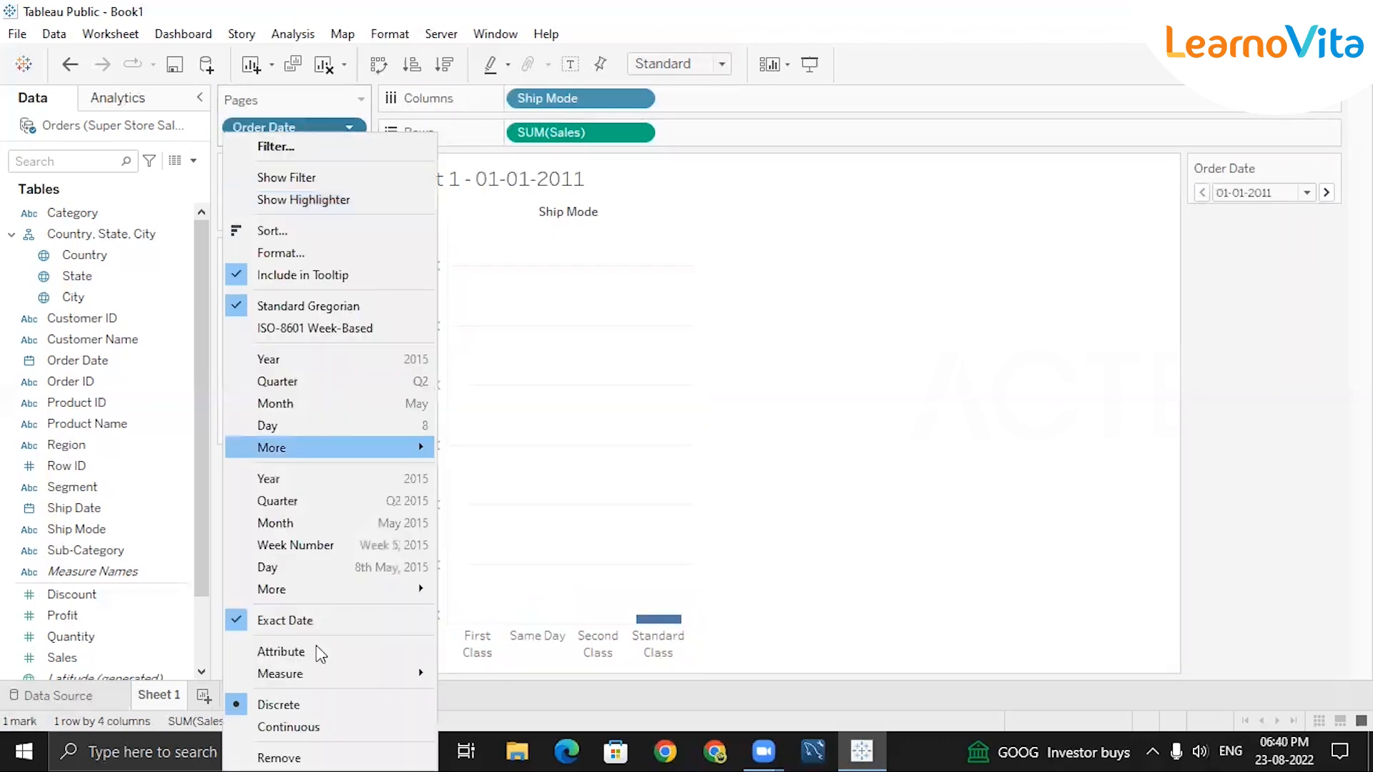
click(287, 480)
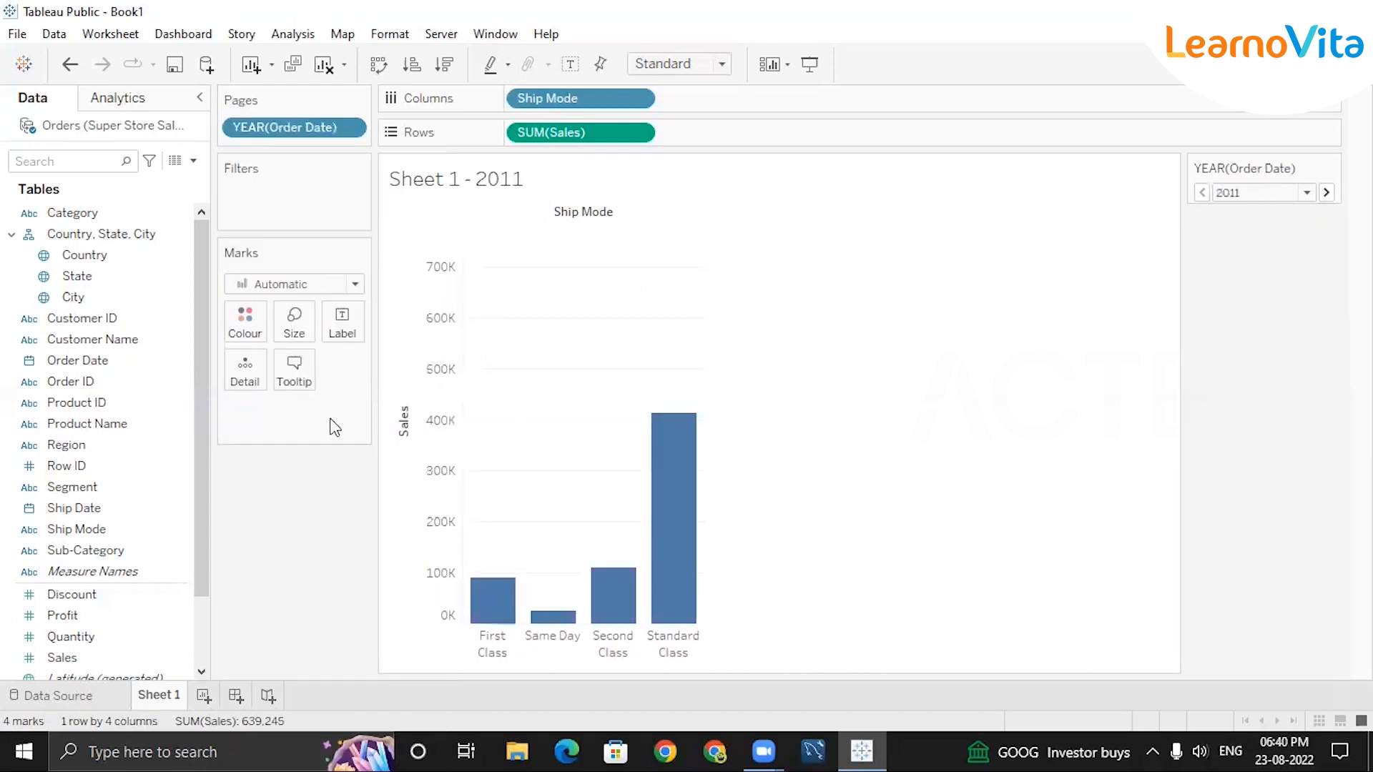
click(1303, 192)
click(1225, 238)
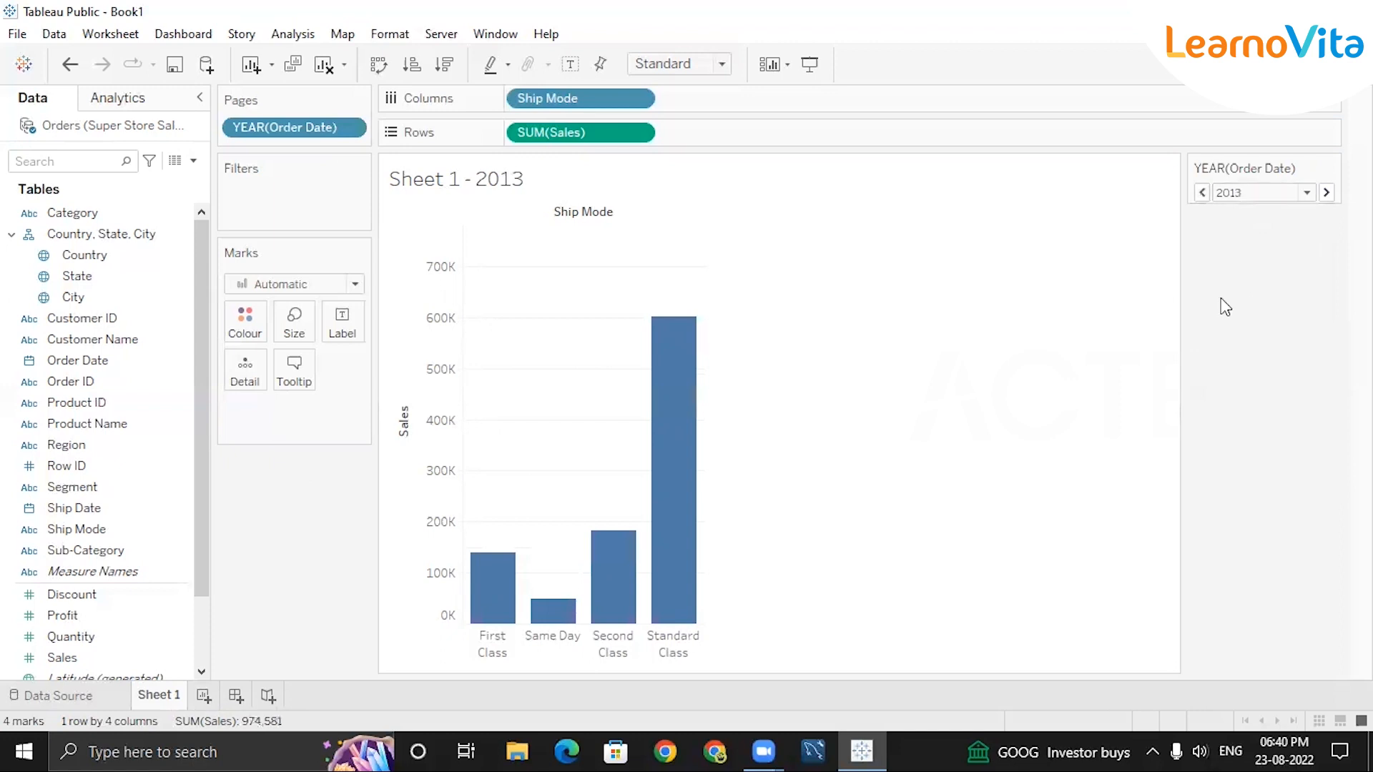
click(1307, 192)
click(1246, 376)
drag(87, 362, 279, 101)
drag(72, 514, 95, 490)
drag(86, 549, 270, 115)
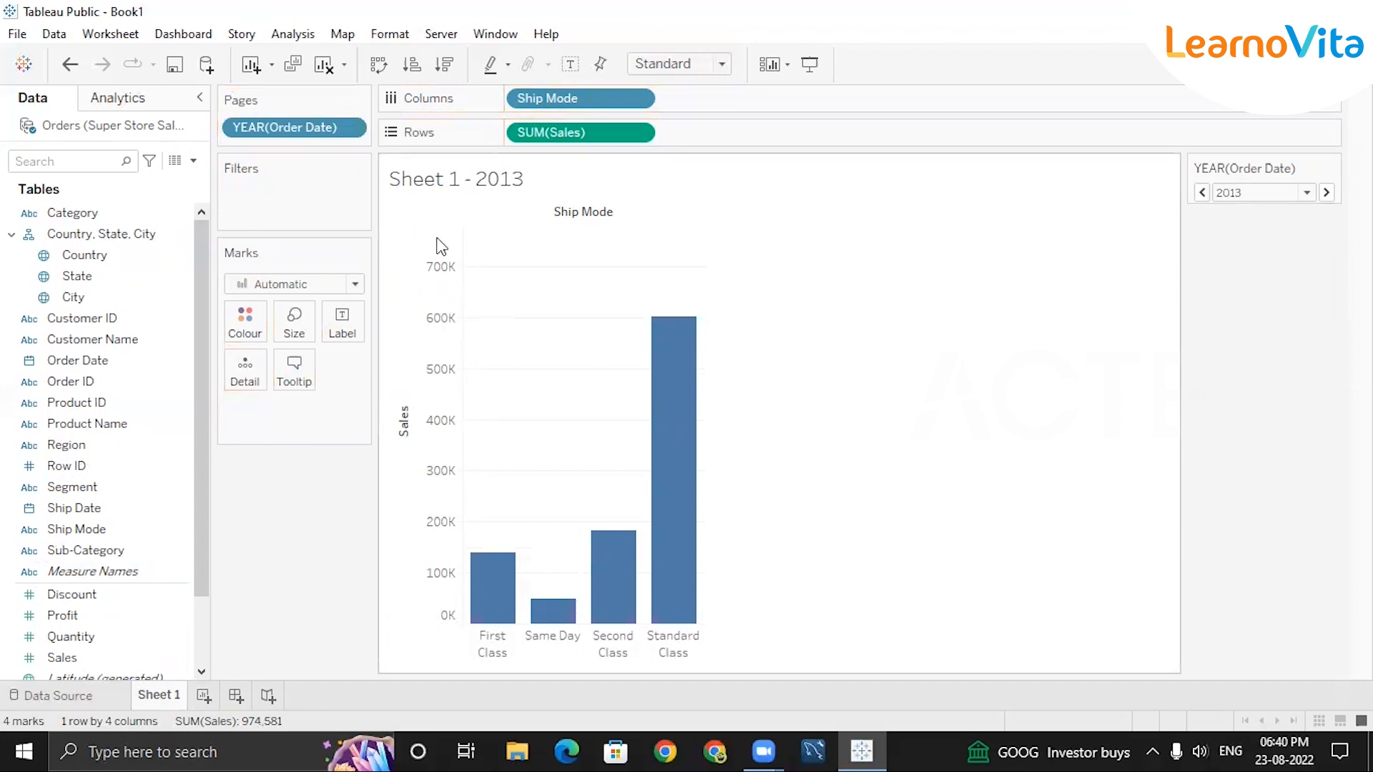
Filter the paged Order Date years to 2011, 2012 and 2013, and check the list of available pages.
click(347, 127)
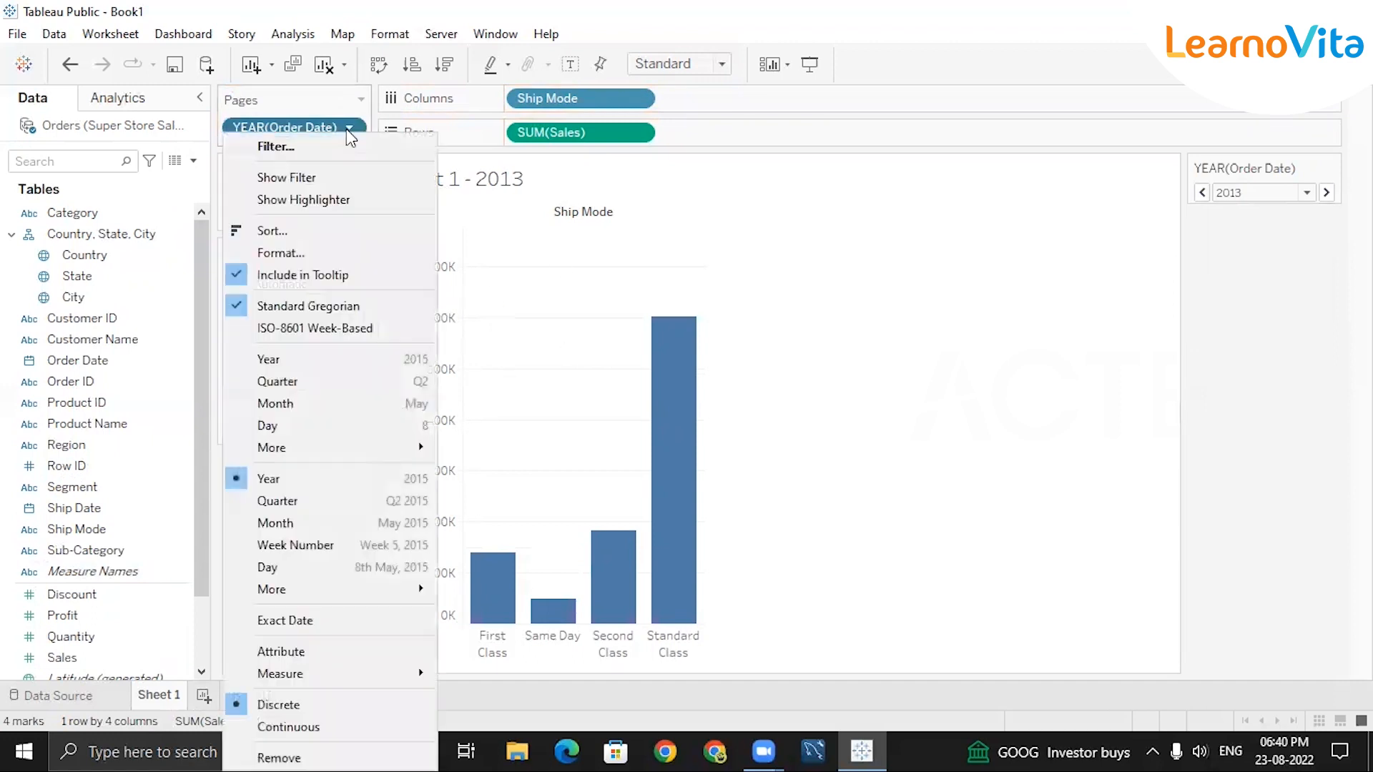
click(312, 148)
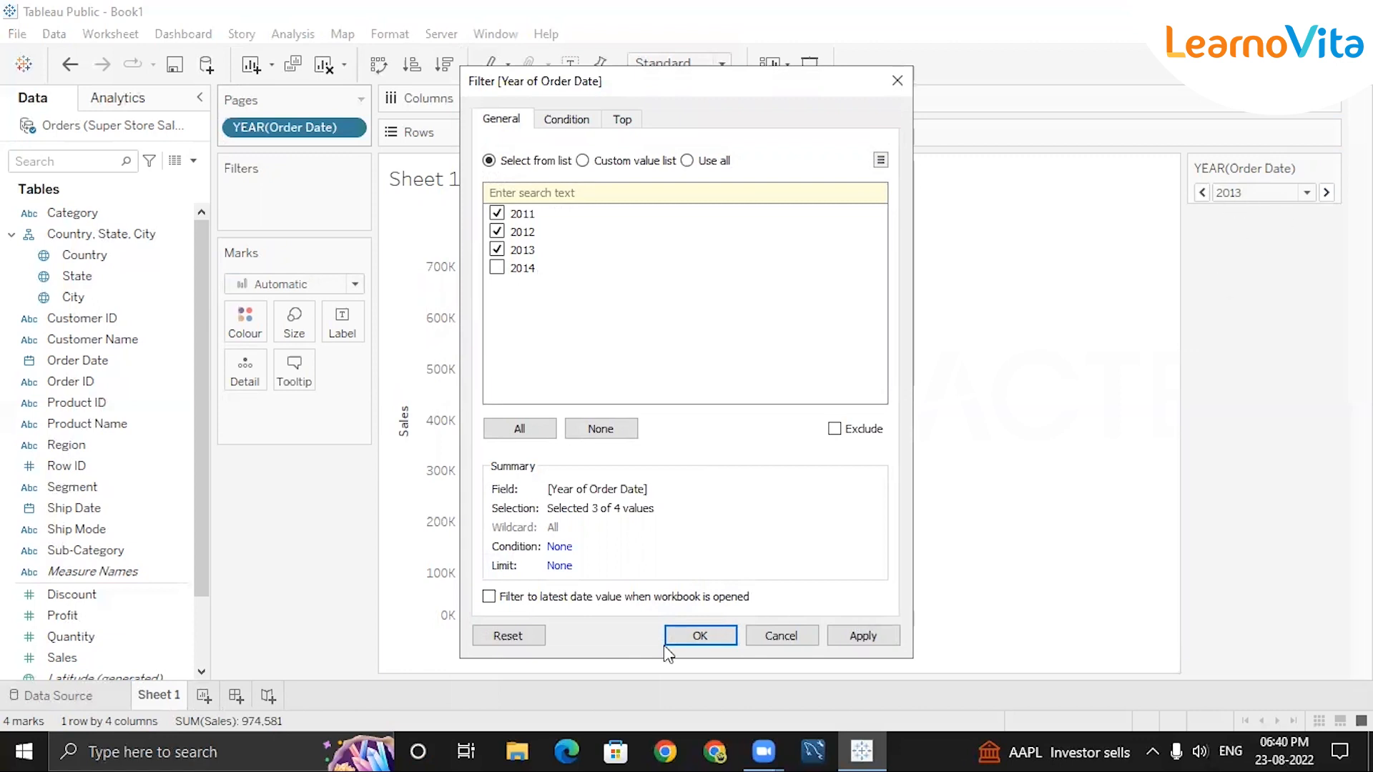
click(699, 635)
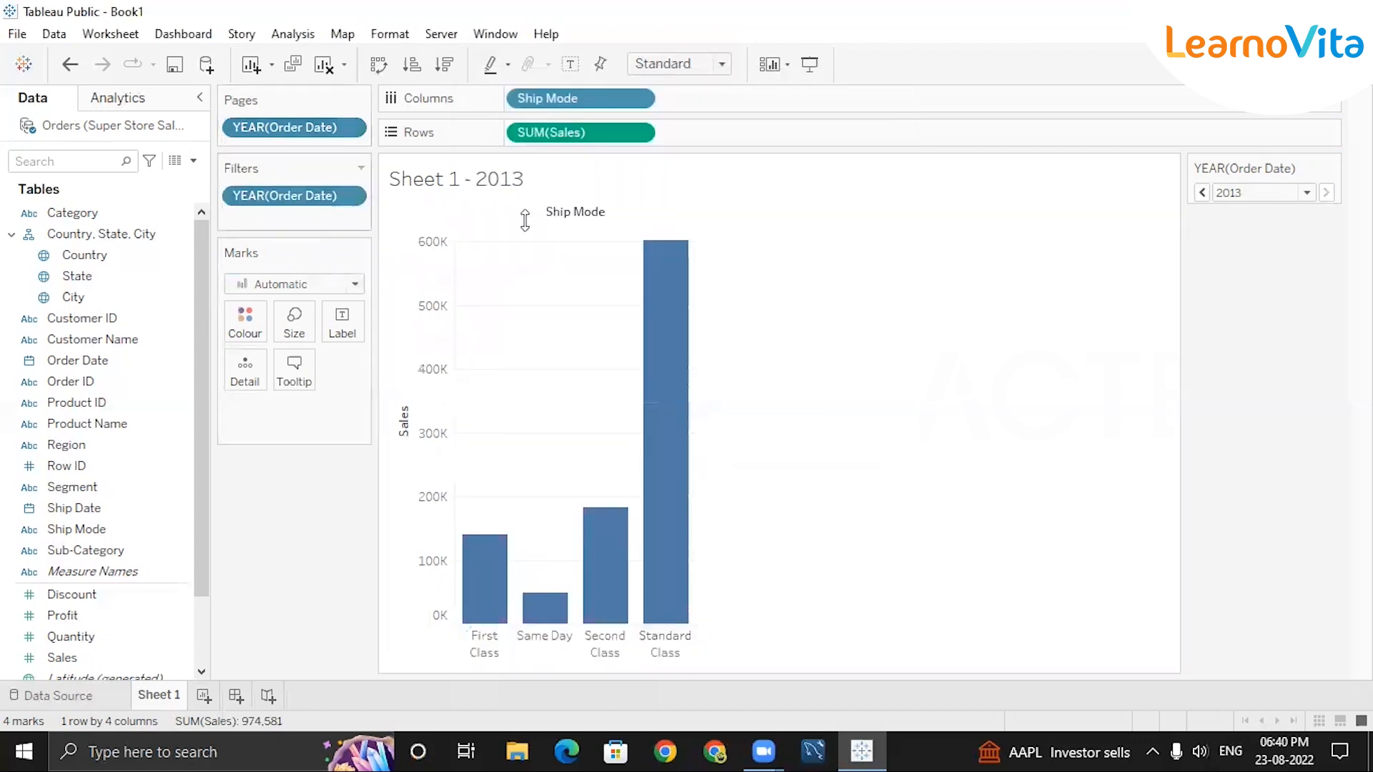
click(1308, 192)
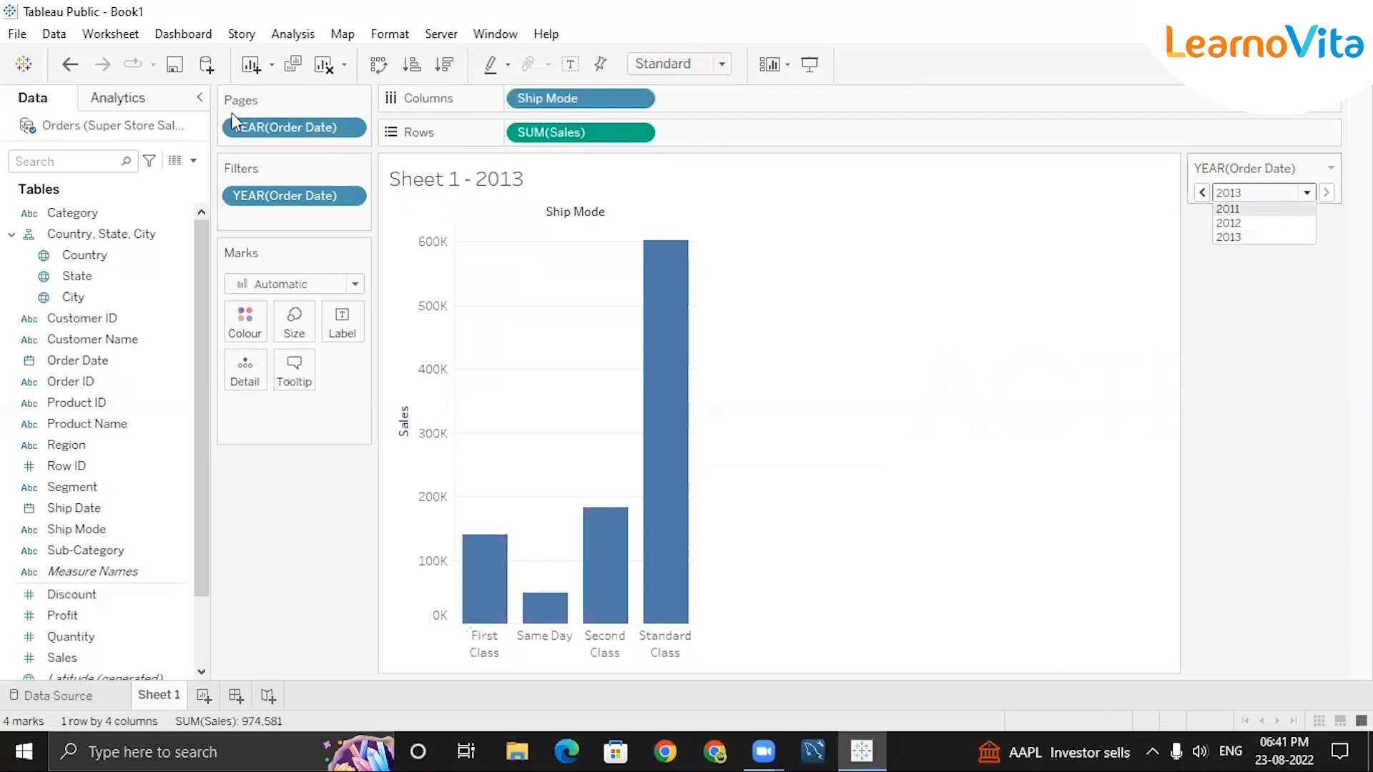
Remove the Order Date year from the Pages shelf.
click(346, 128)
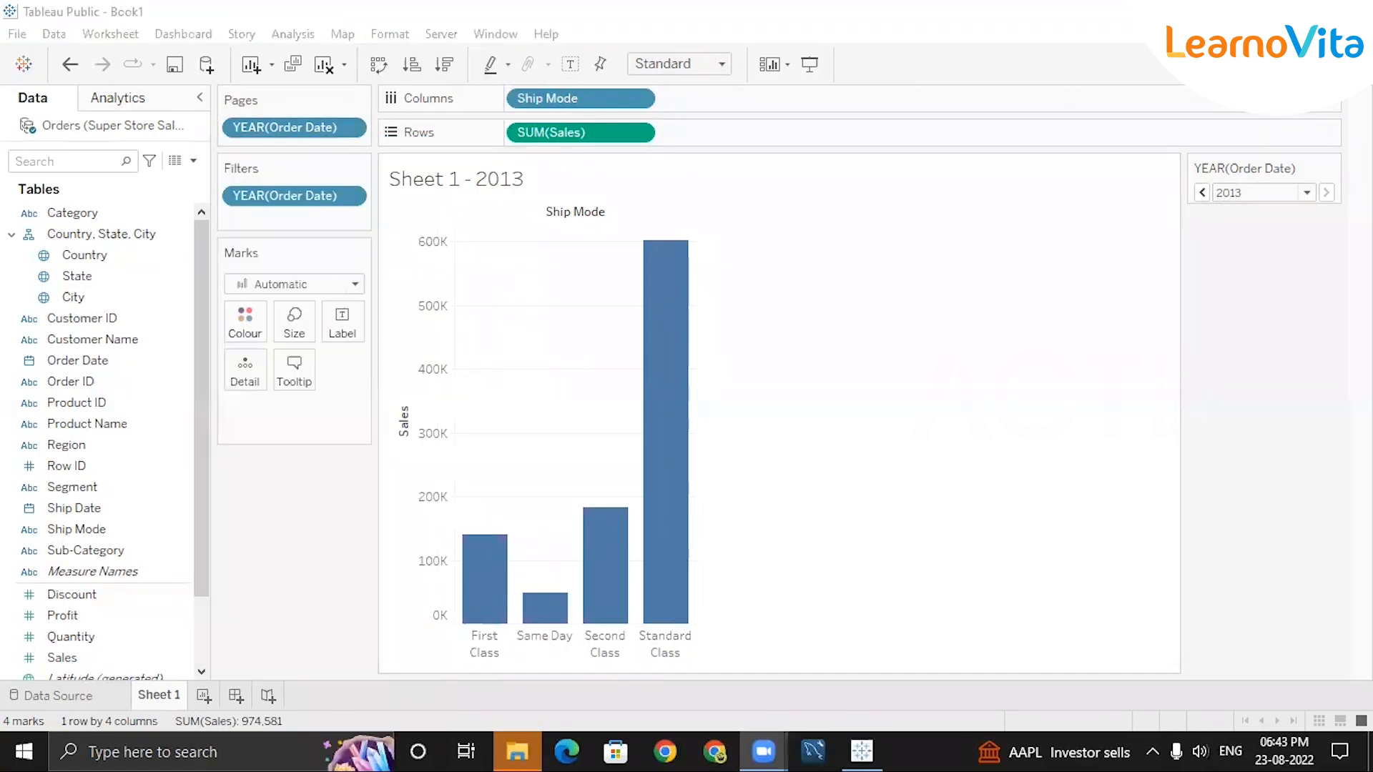
click(350, 128)
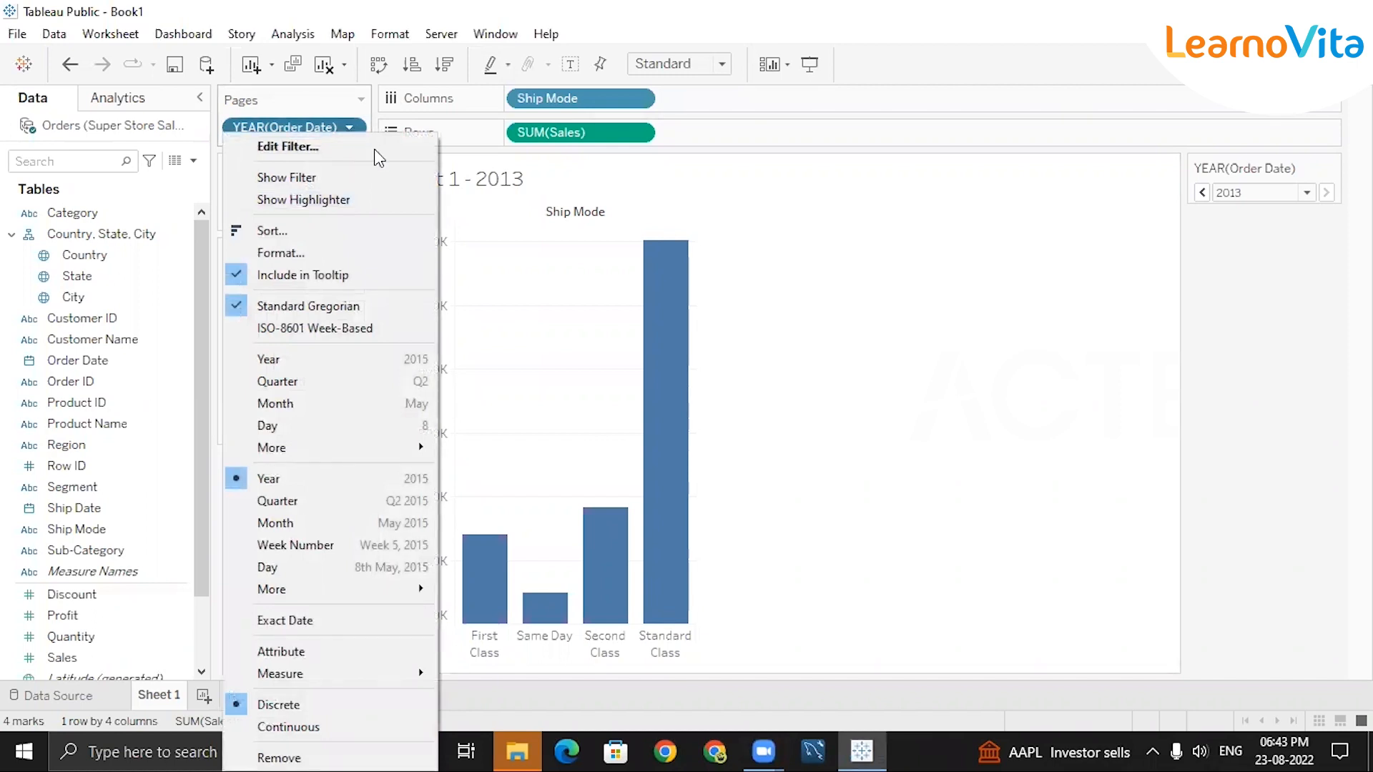
click(801, 203)
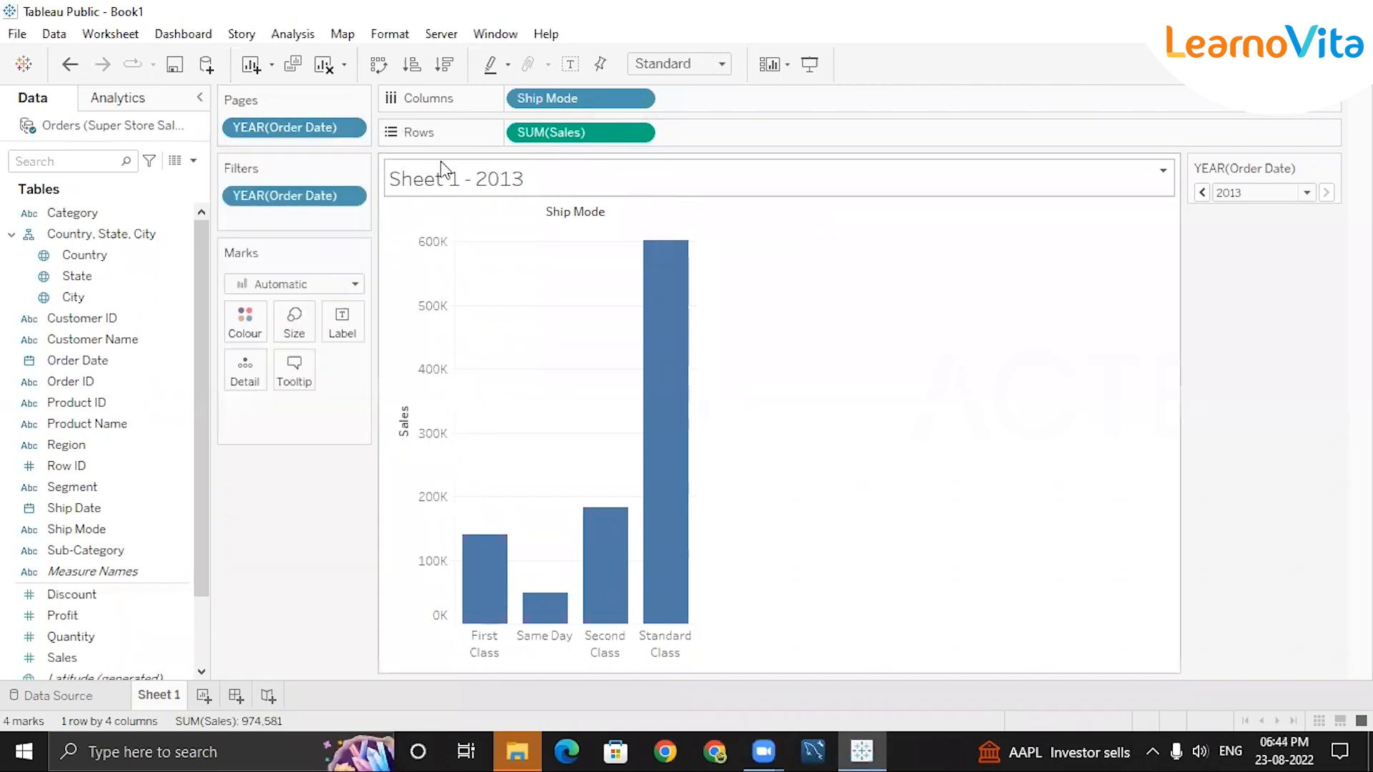
click(354, 131)
click(302, 744)
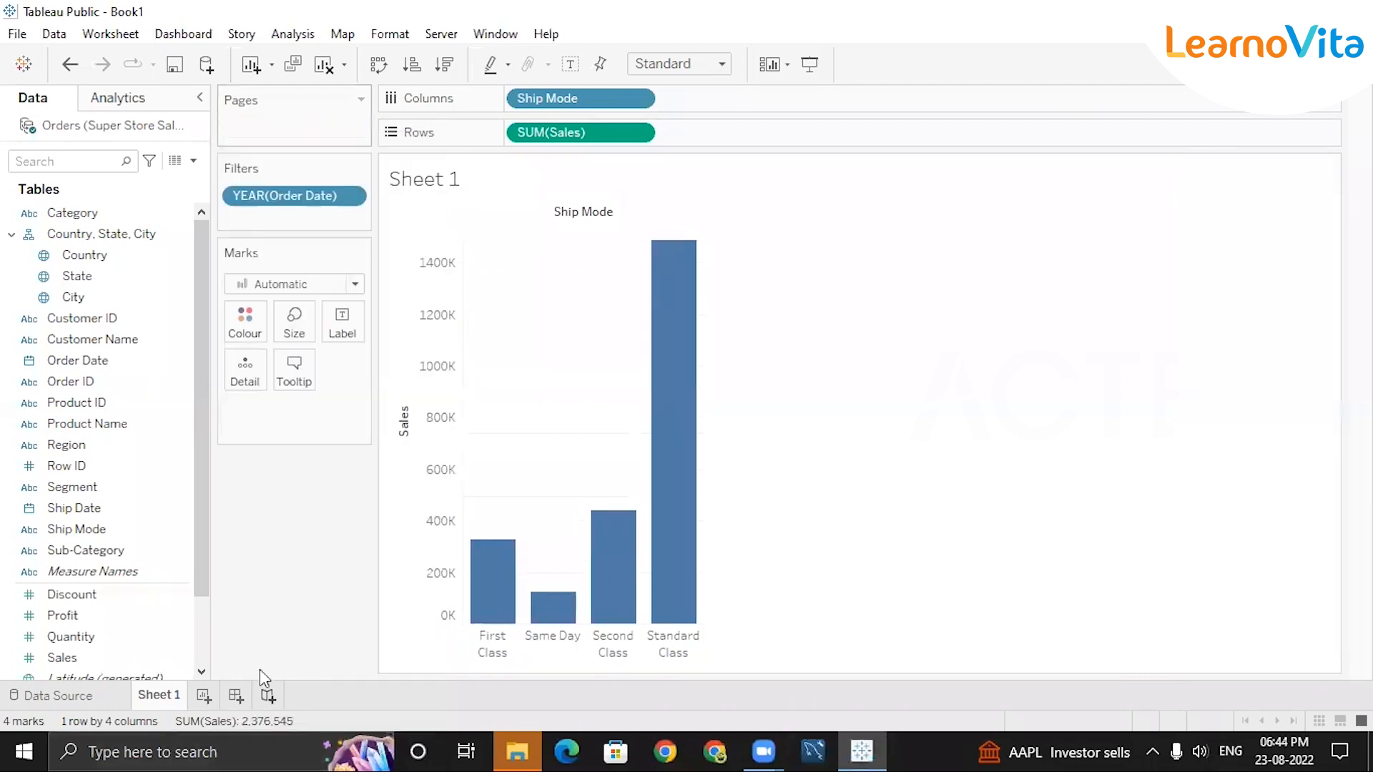
Page the chart by Country and look through the list of country pages.
click(67, 256)
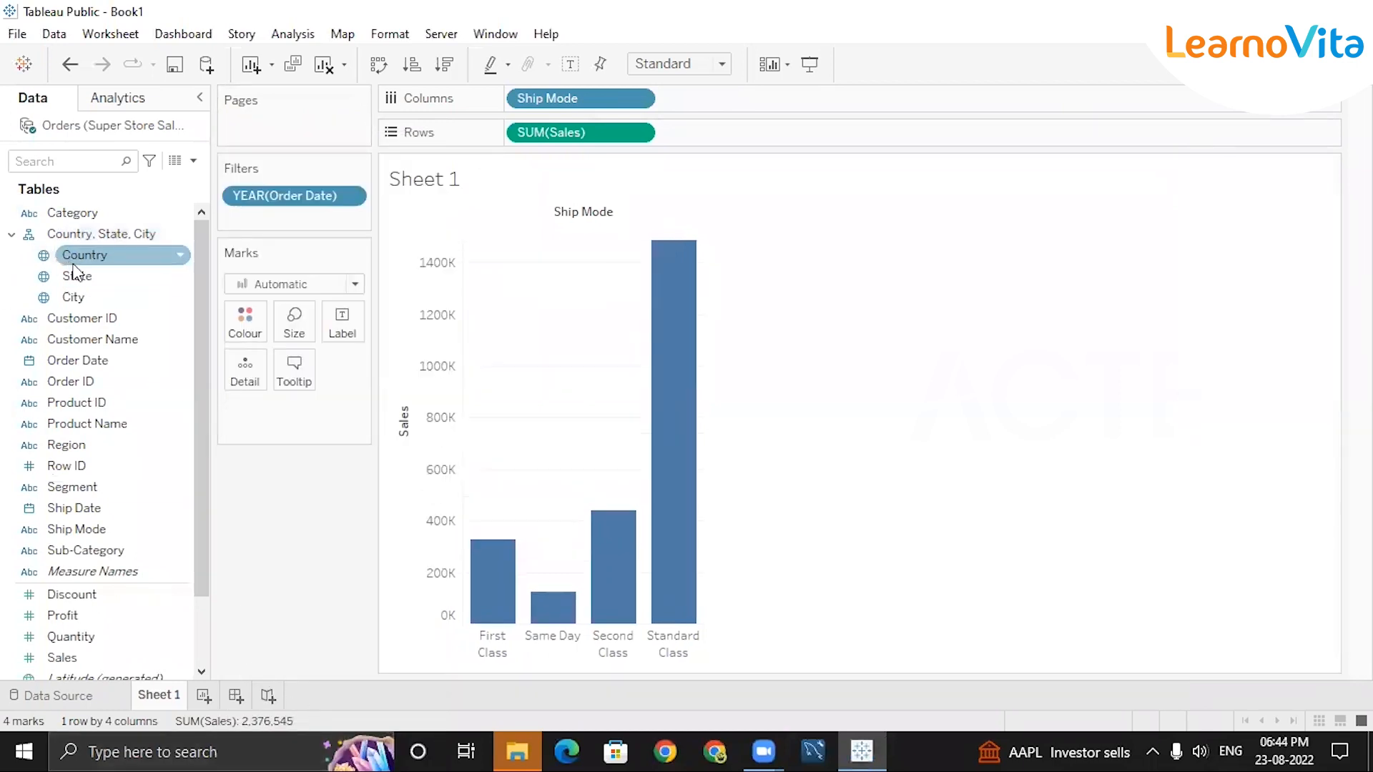
click(83, 262)
drag(86, 268, 261, 126)
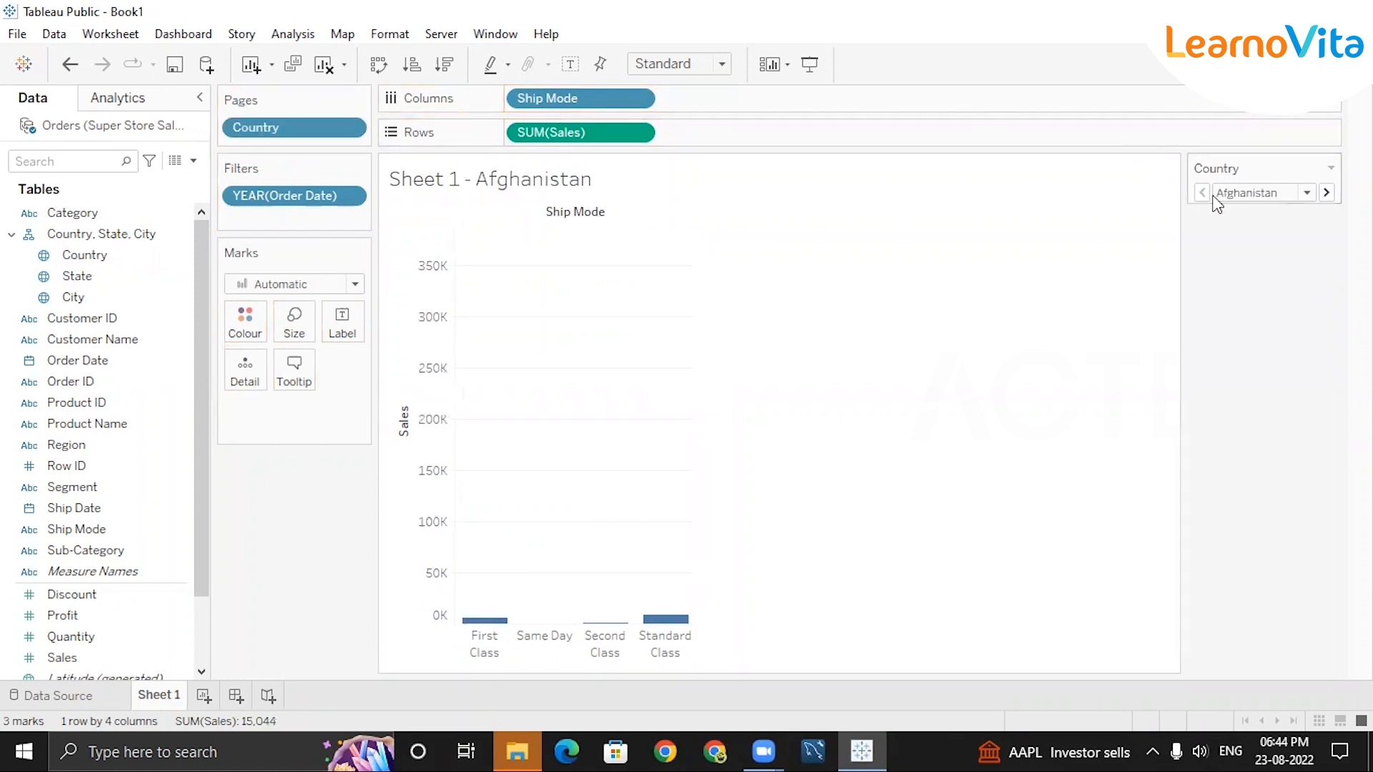
click(1308, 193)
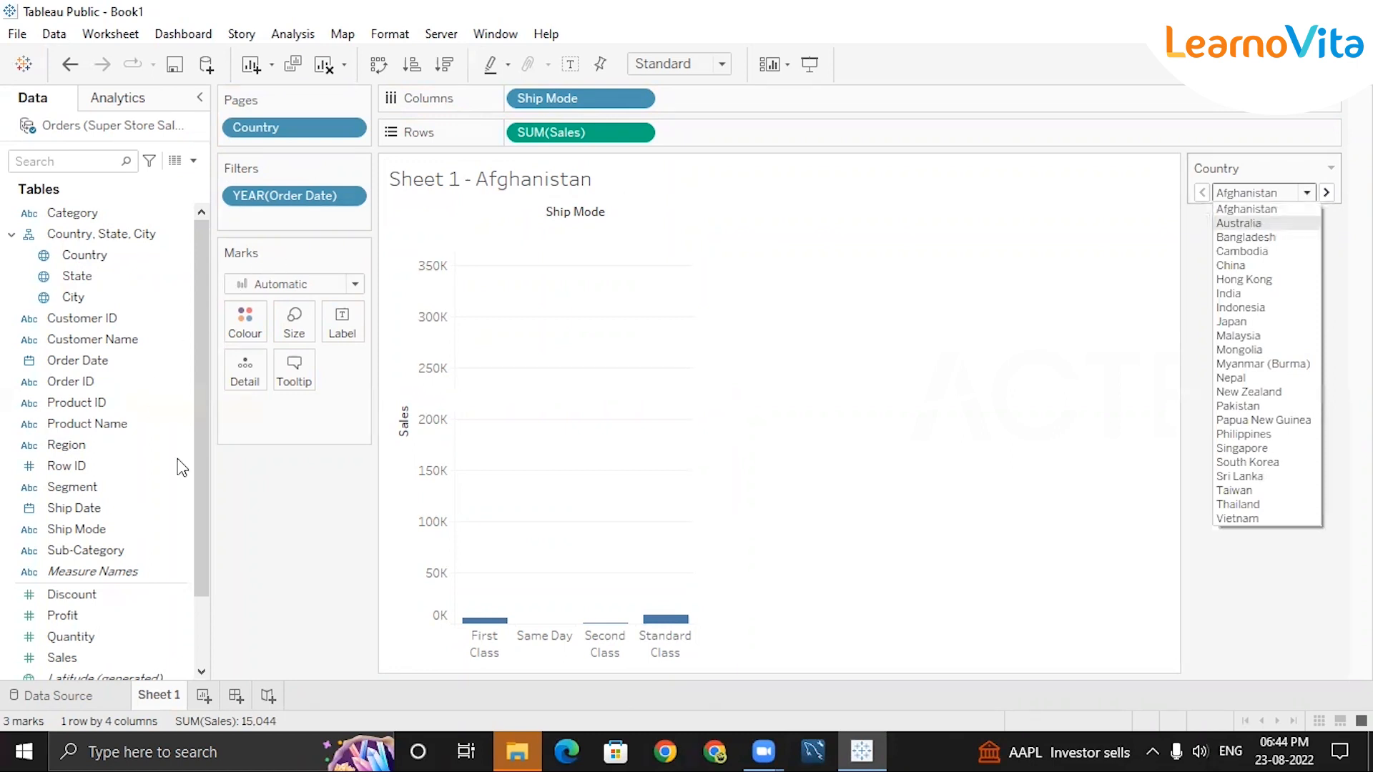
Replace Ship Mode with Sub-Category on the Columns shelf.
click(629, 98)
click(633, 97)
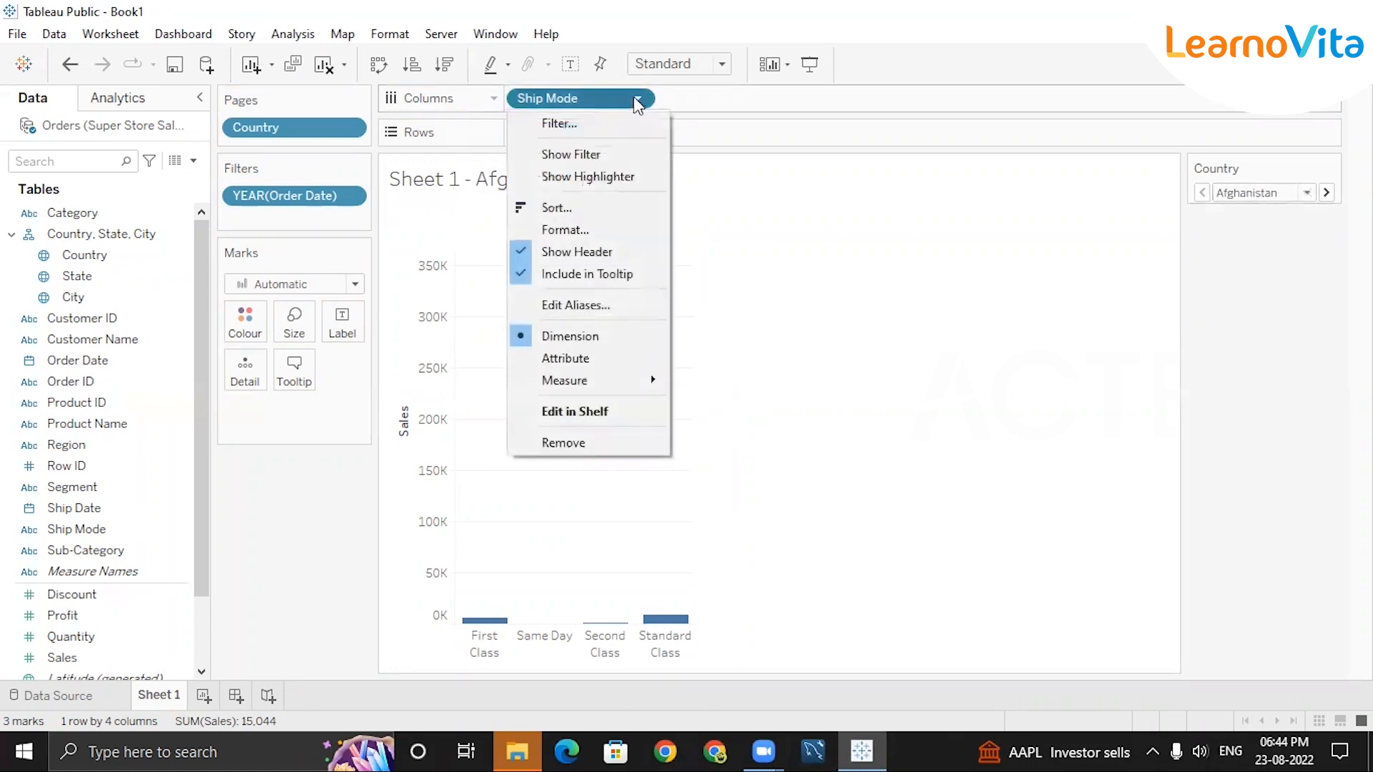
click(563, 442)
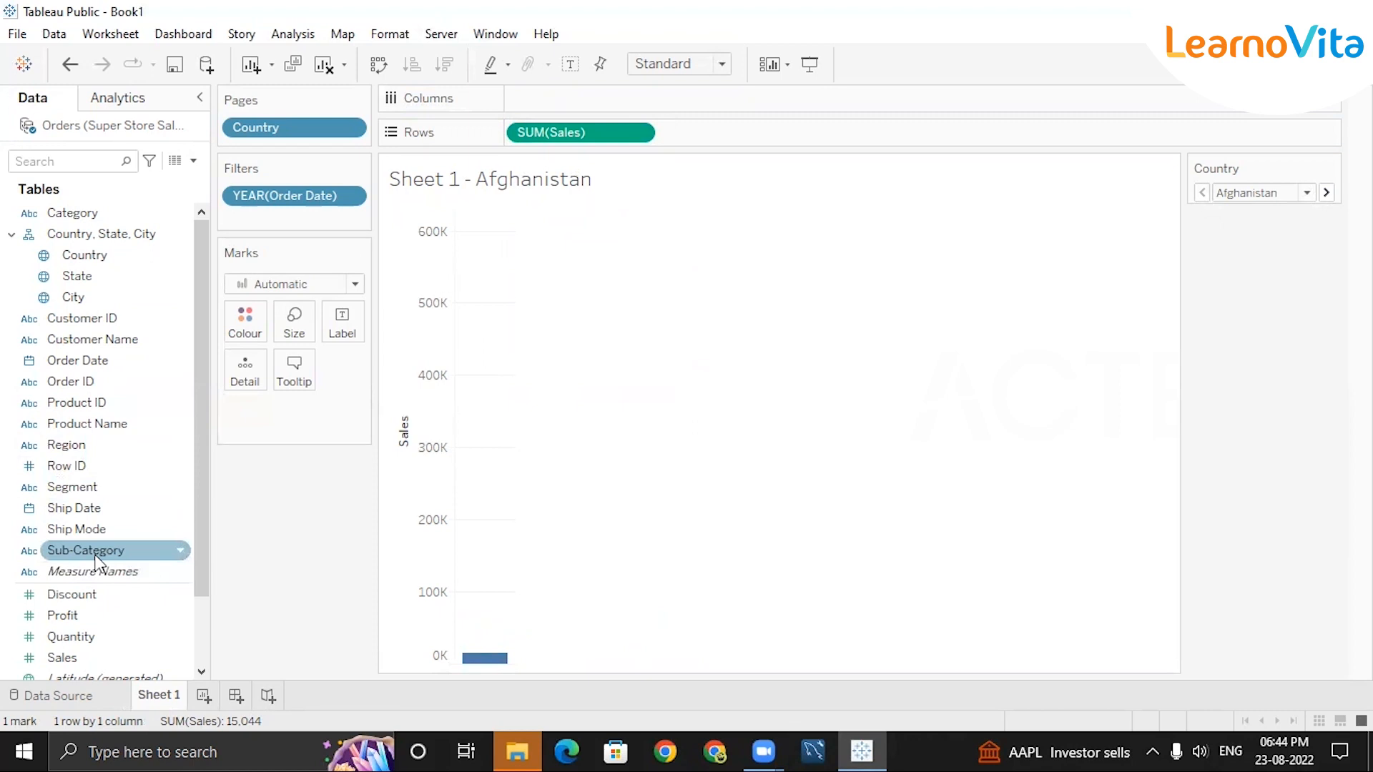
drag(97, 561, 612, 113)
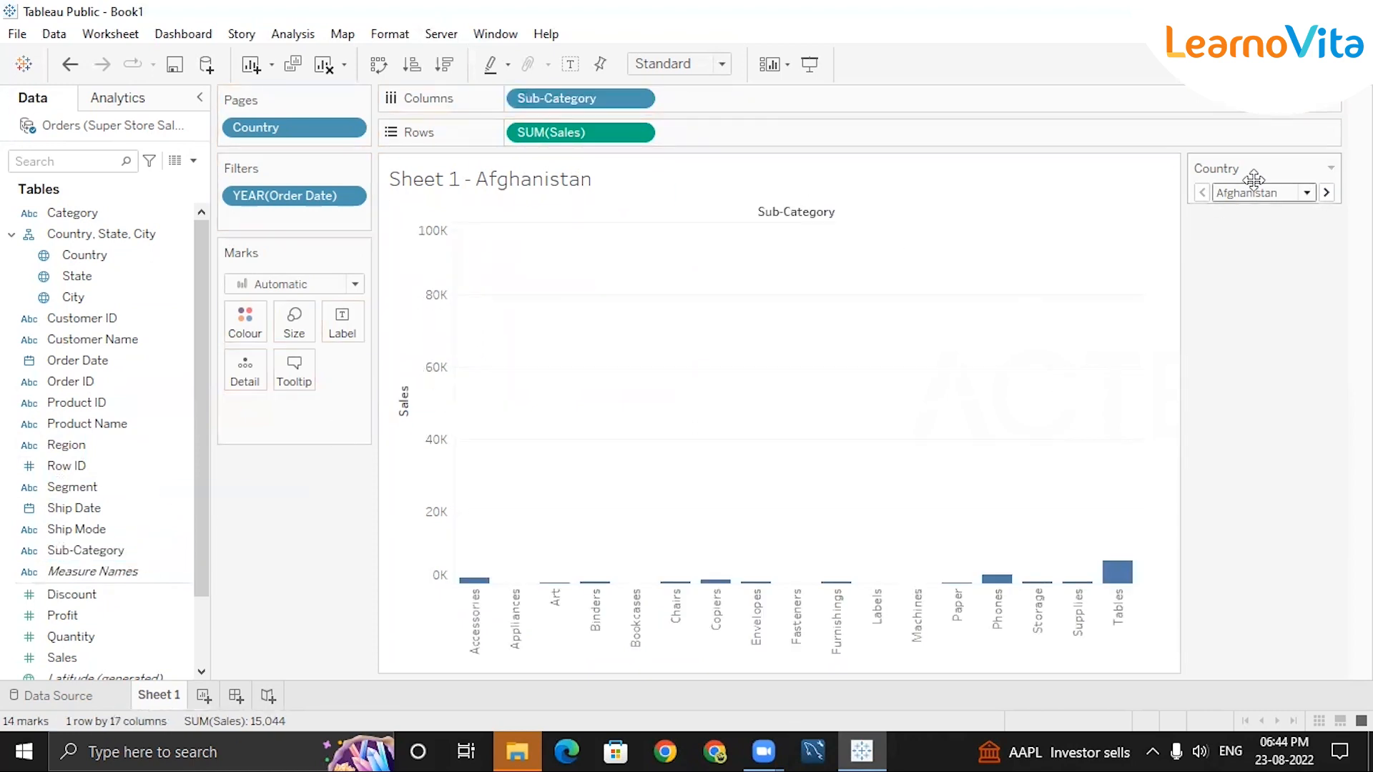
Show the sales by country and sub-category as a filled map and as a symbol map.
click(1329, 64)
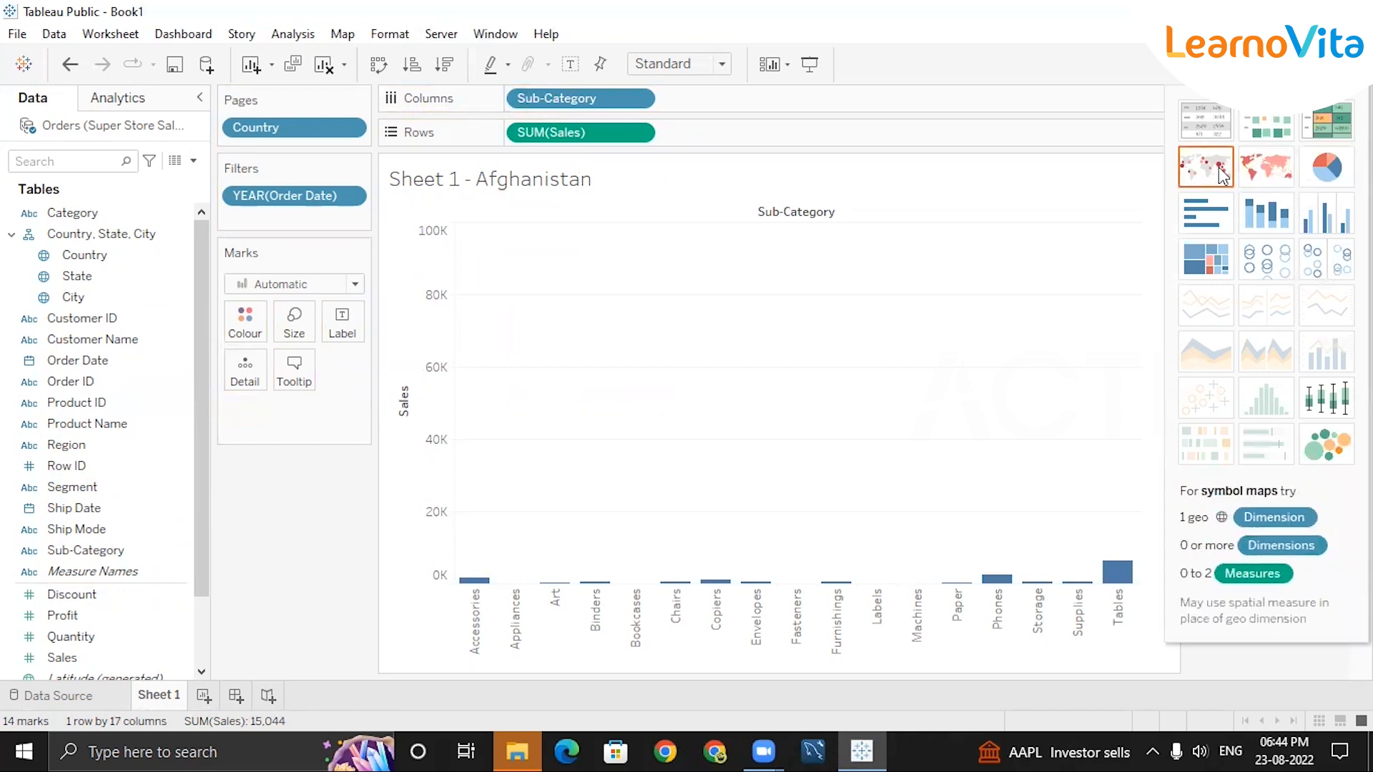
click(1257, 176)
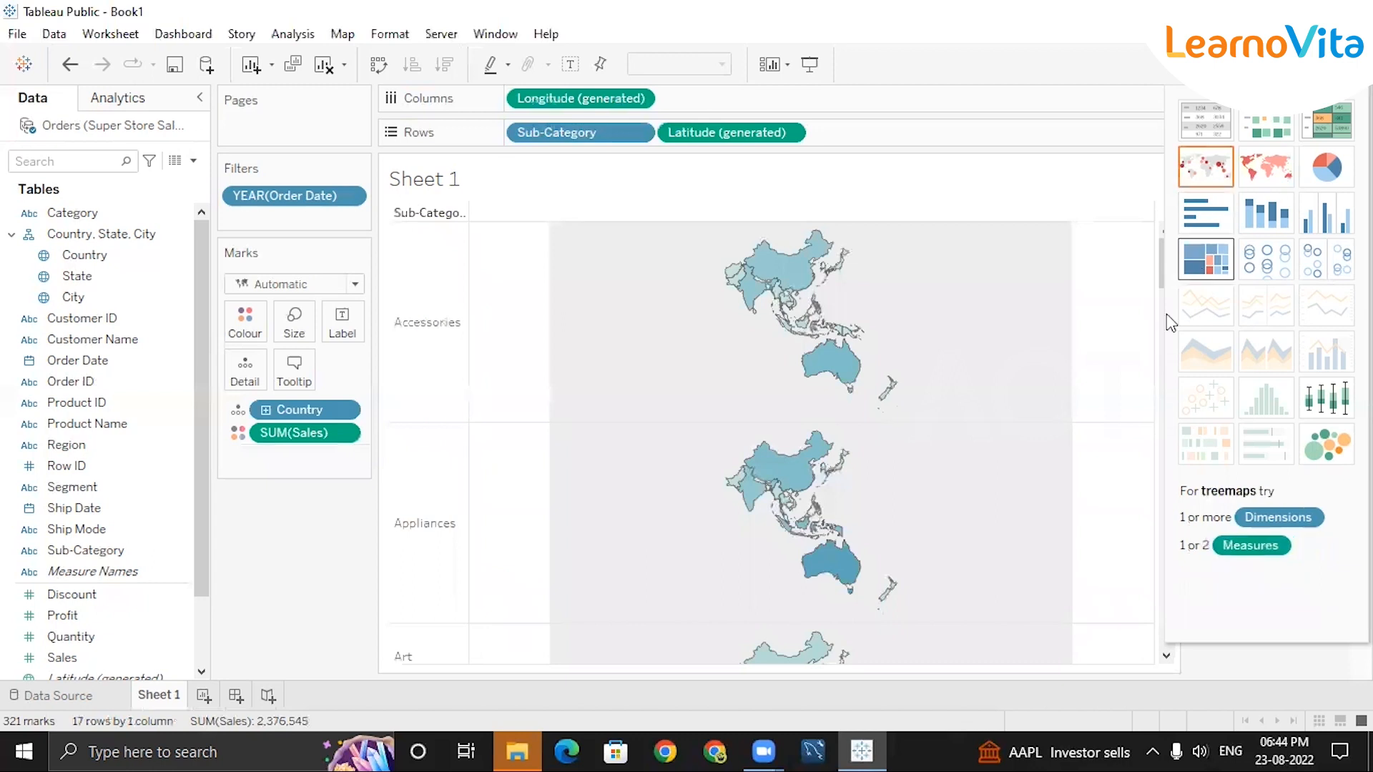
click(1224, 183)
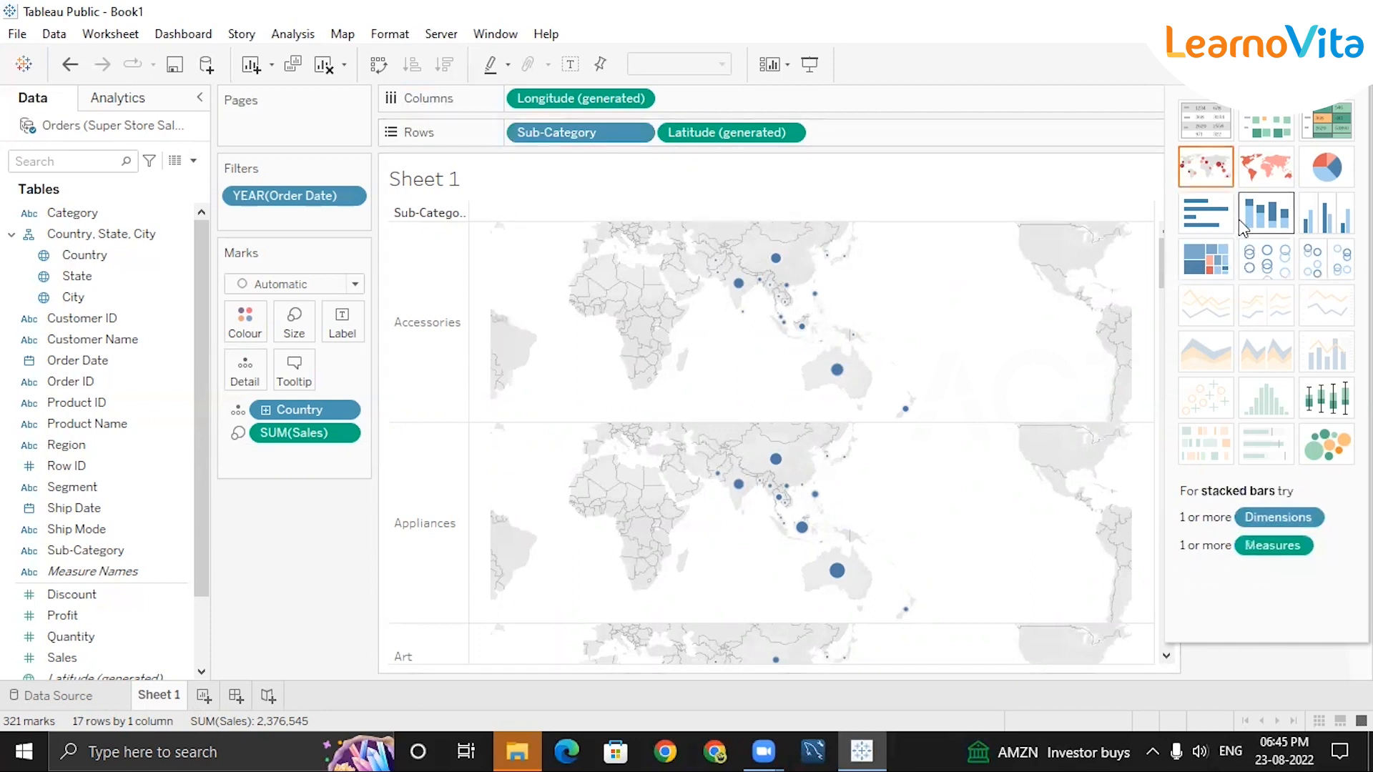
Change the view to stacked bars of sales by country and colour them by Category instead of Sub-Category.
click(1314, 223)
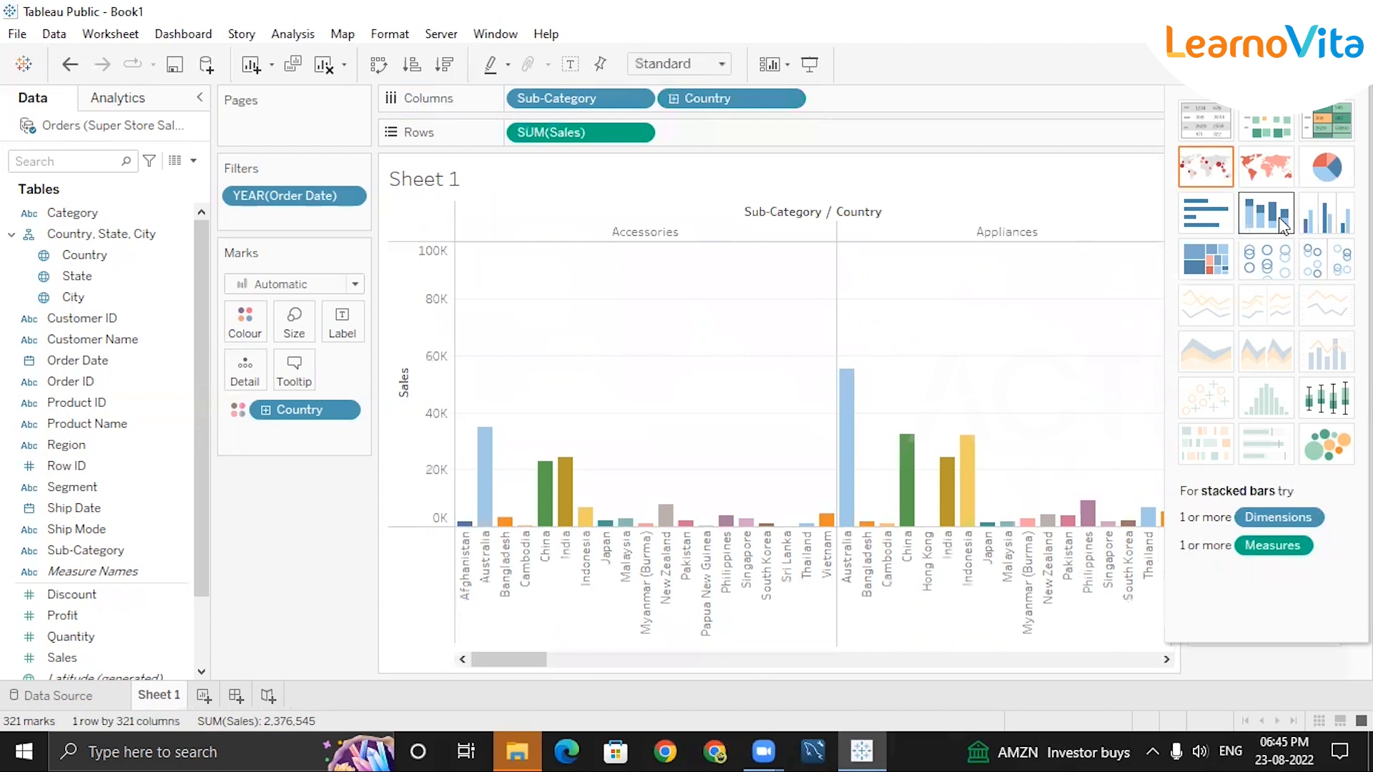
click(1285, 226)
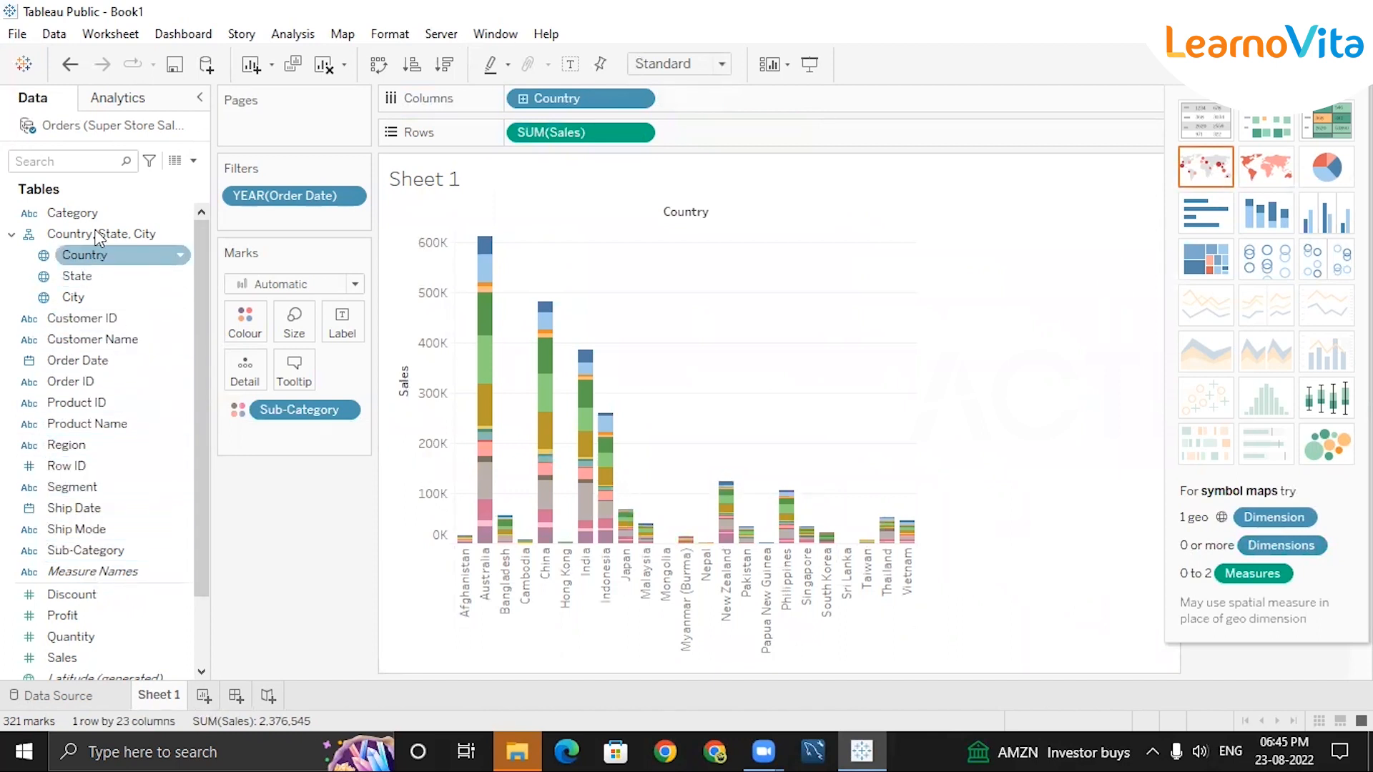
drag(72, 213, 321, 359)
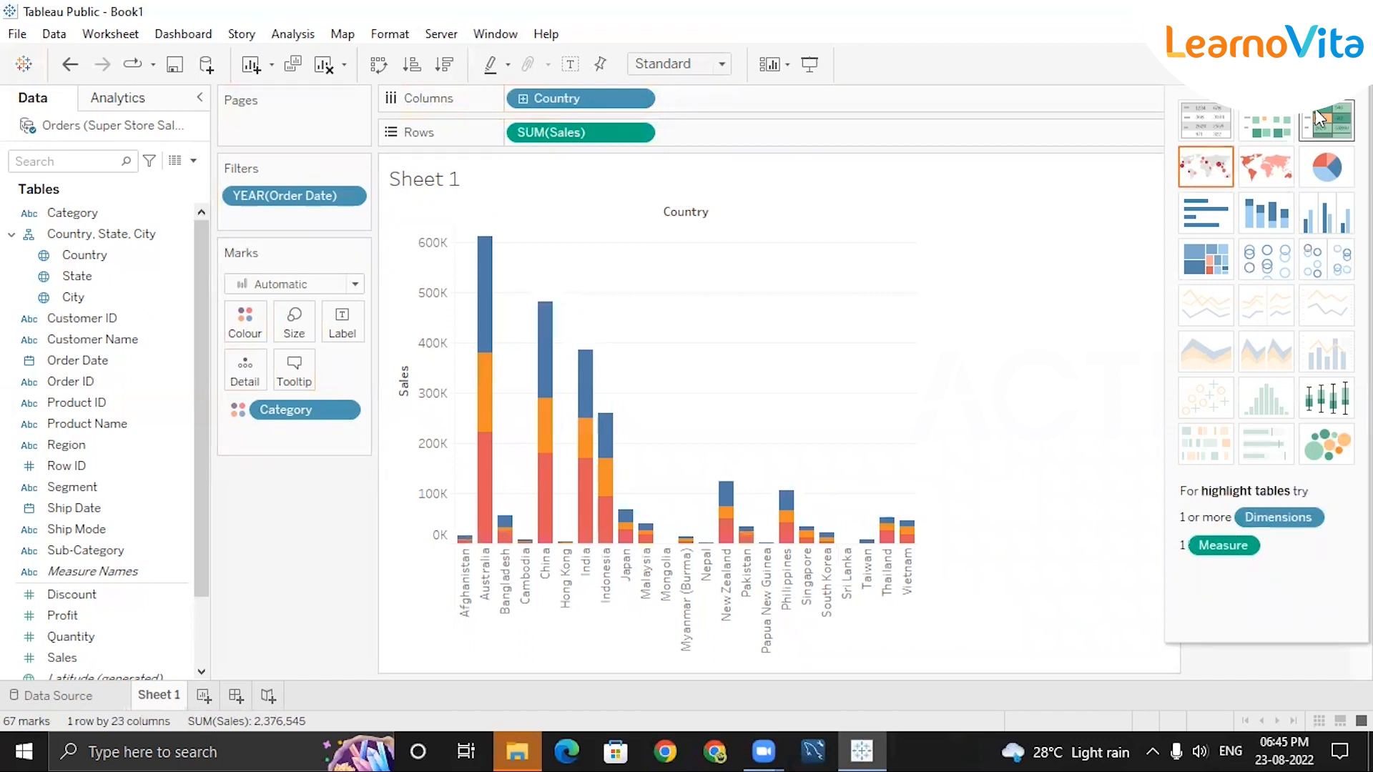
click(1327, 64)
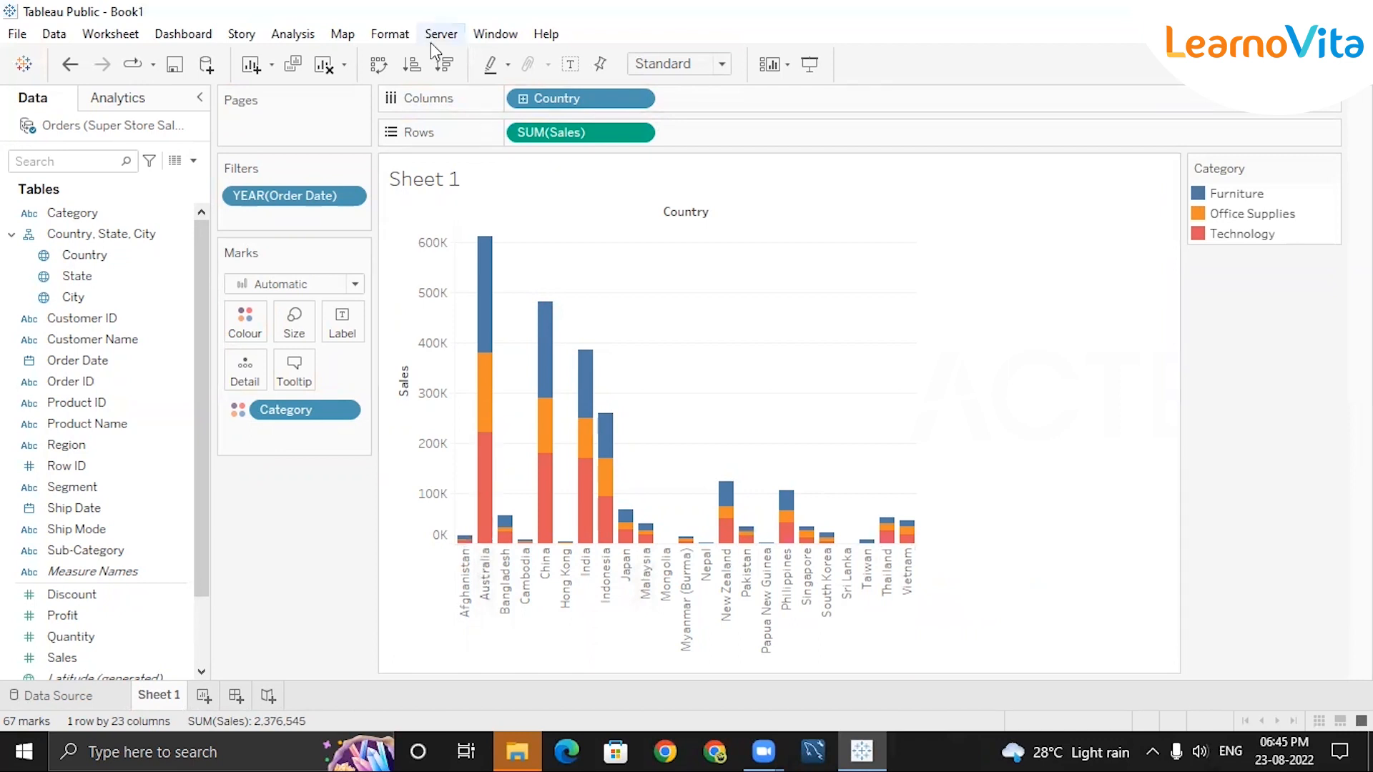
Swap rows and columns, show mark labels on the bars, and sort the countries by descending sales.
click(373, 69)
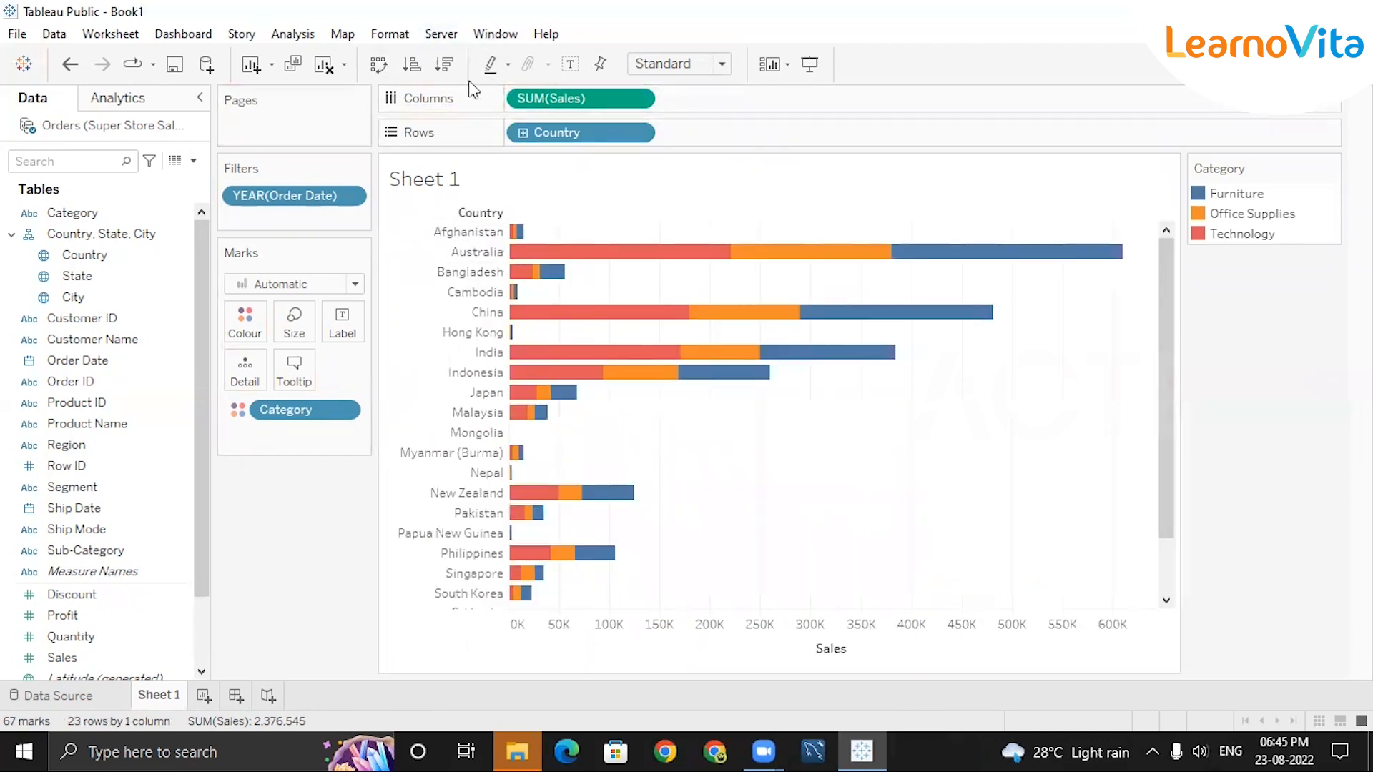
click(576, 69)
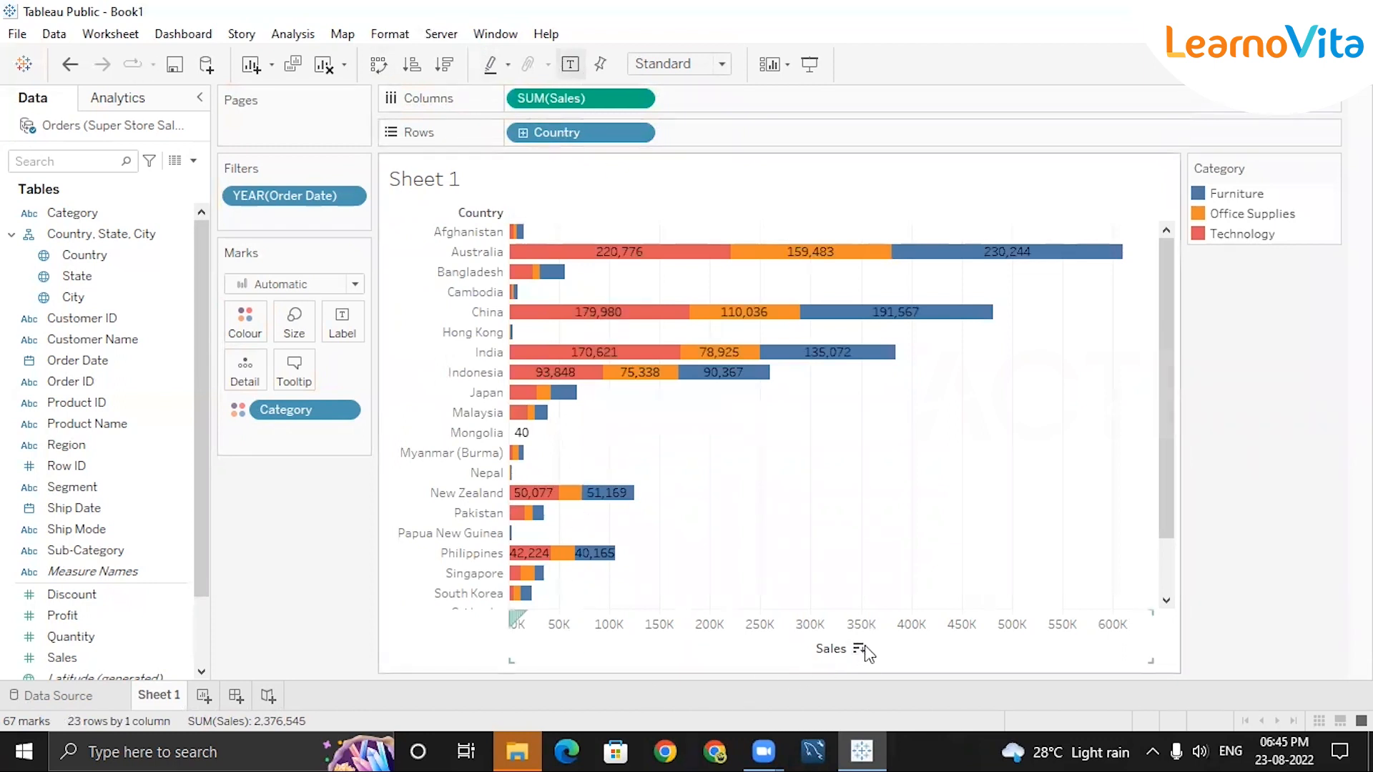
click(859, 649)
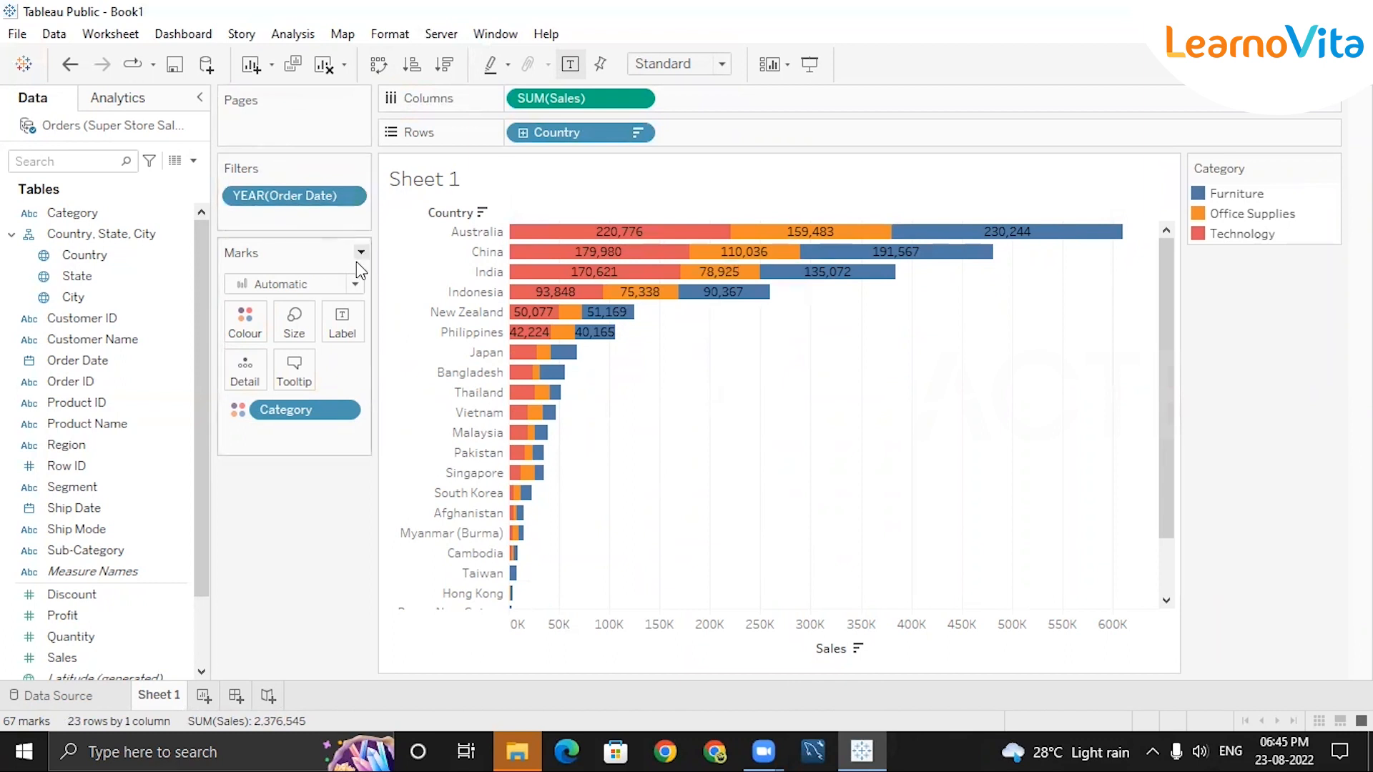
Page the chart by Country and remove Country from the Rows shelf.
click(143, 284)
drag(72, 256, 295, 130)
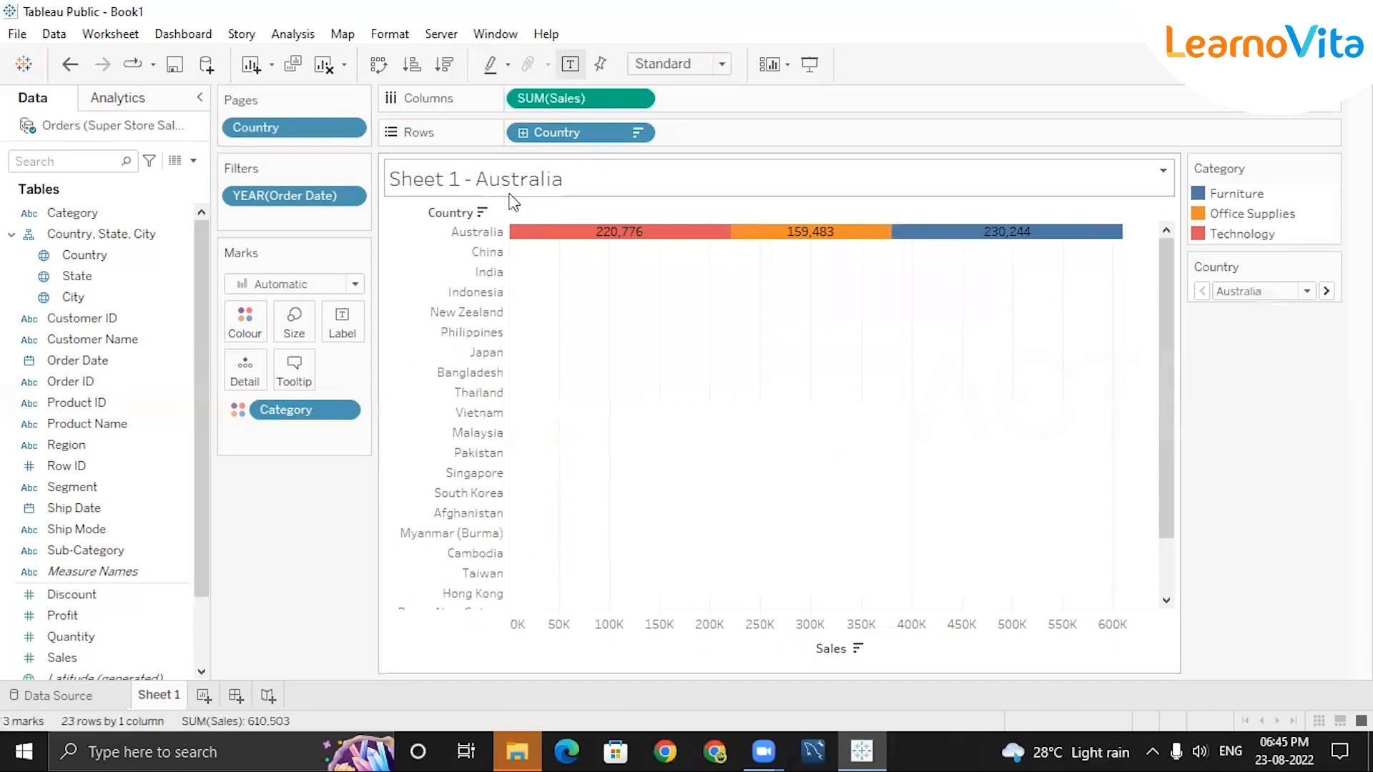
click(638, 133)
click(555, 503)
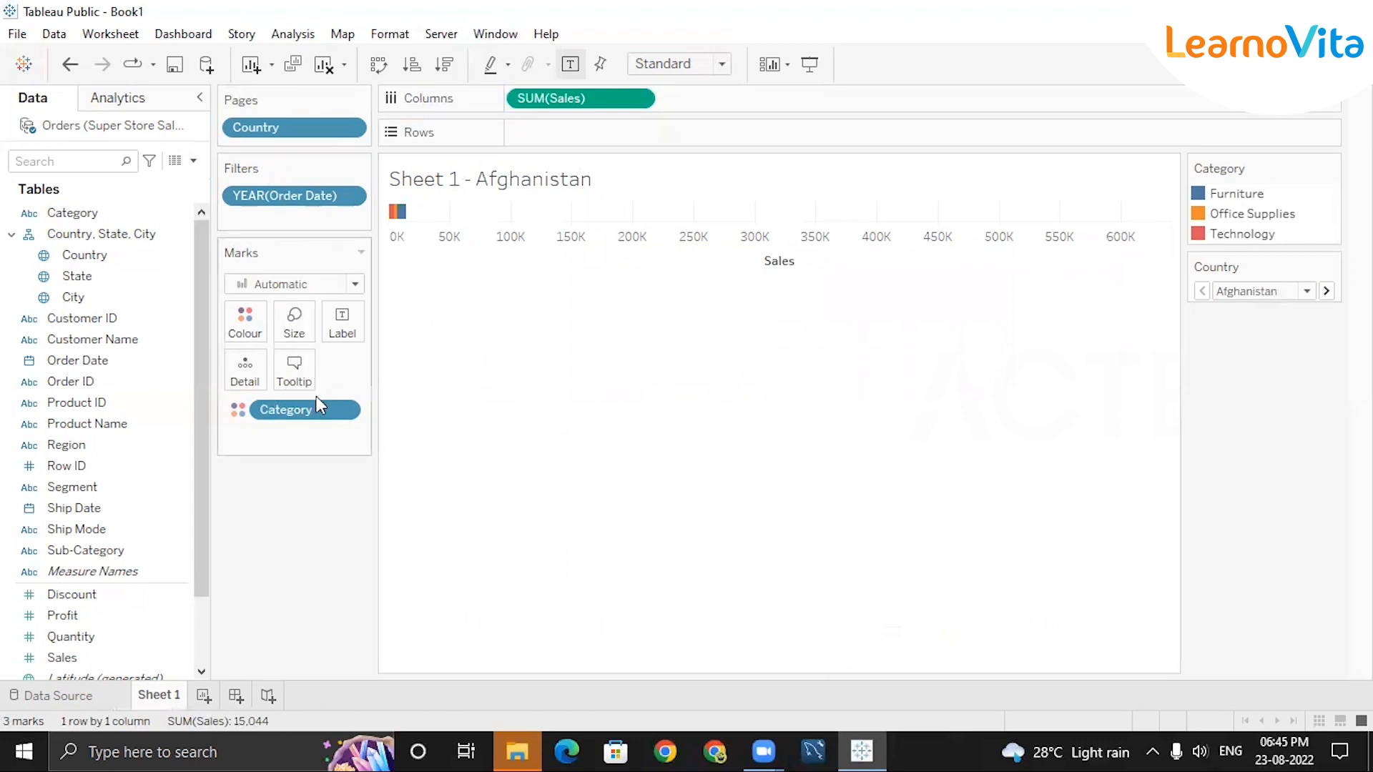
Remove the Order Date year filter and move Category from the colour mark to the Rows shelf.
click(358, 196)
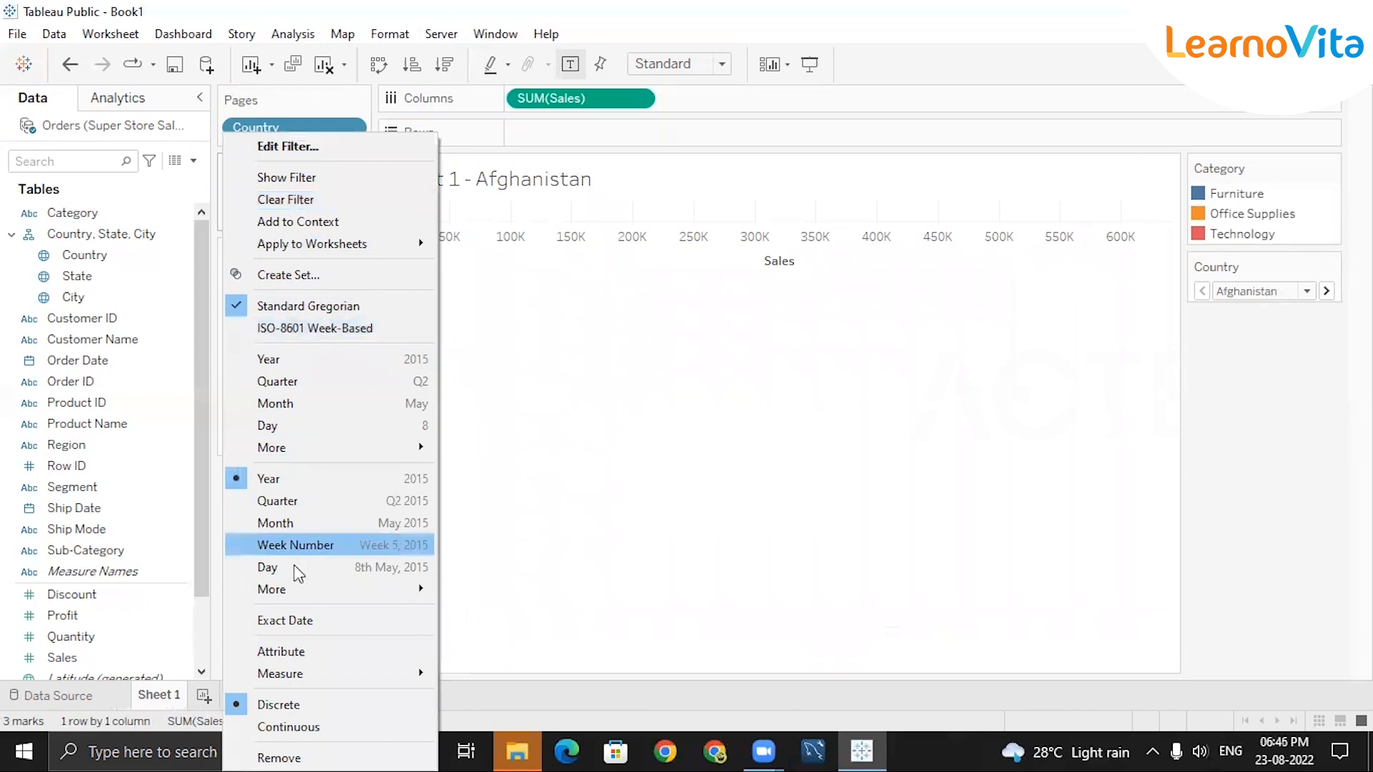
click(315, 741)
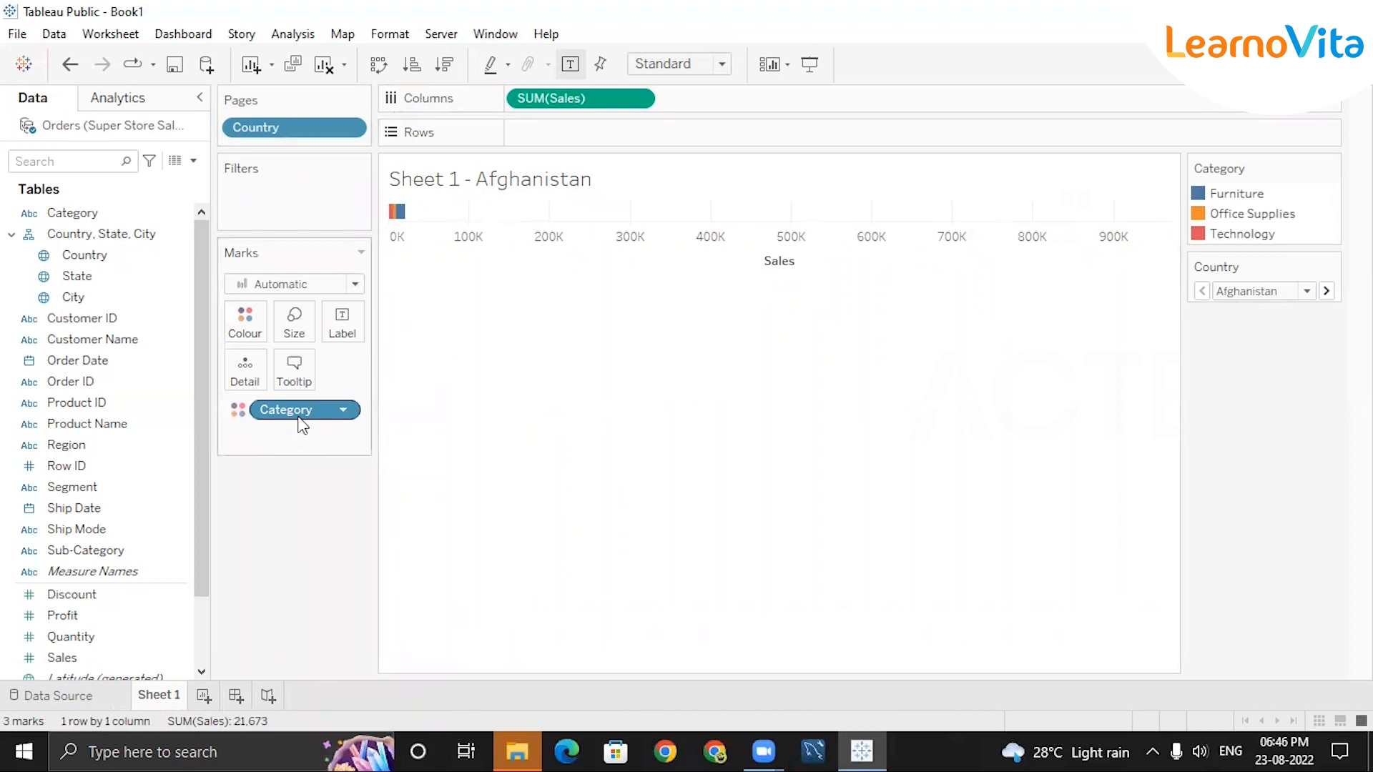
drag(290, 409, 576, 144)
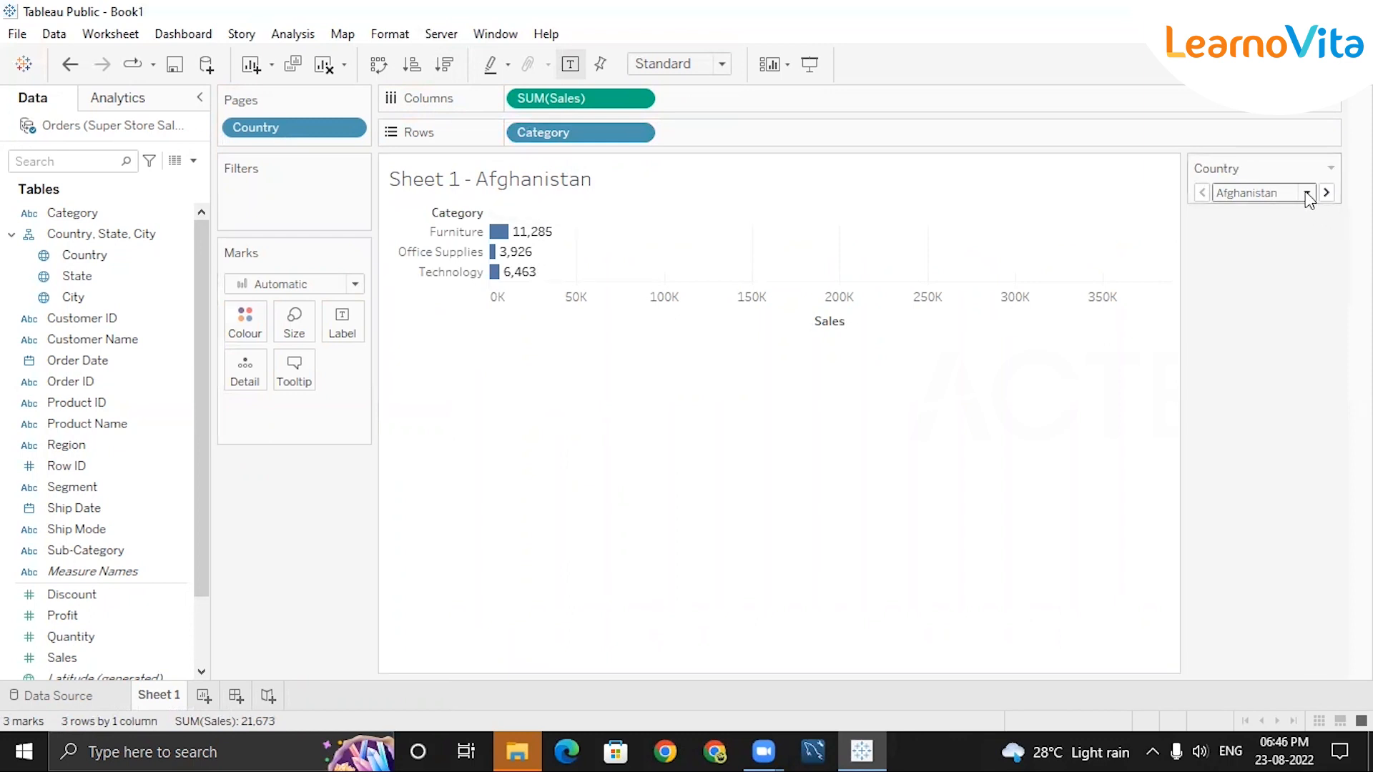
Change the sales by category and country view to a packed bubbles chart.
key(ctrl+1)
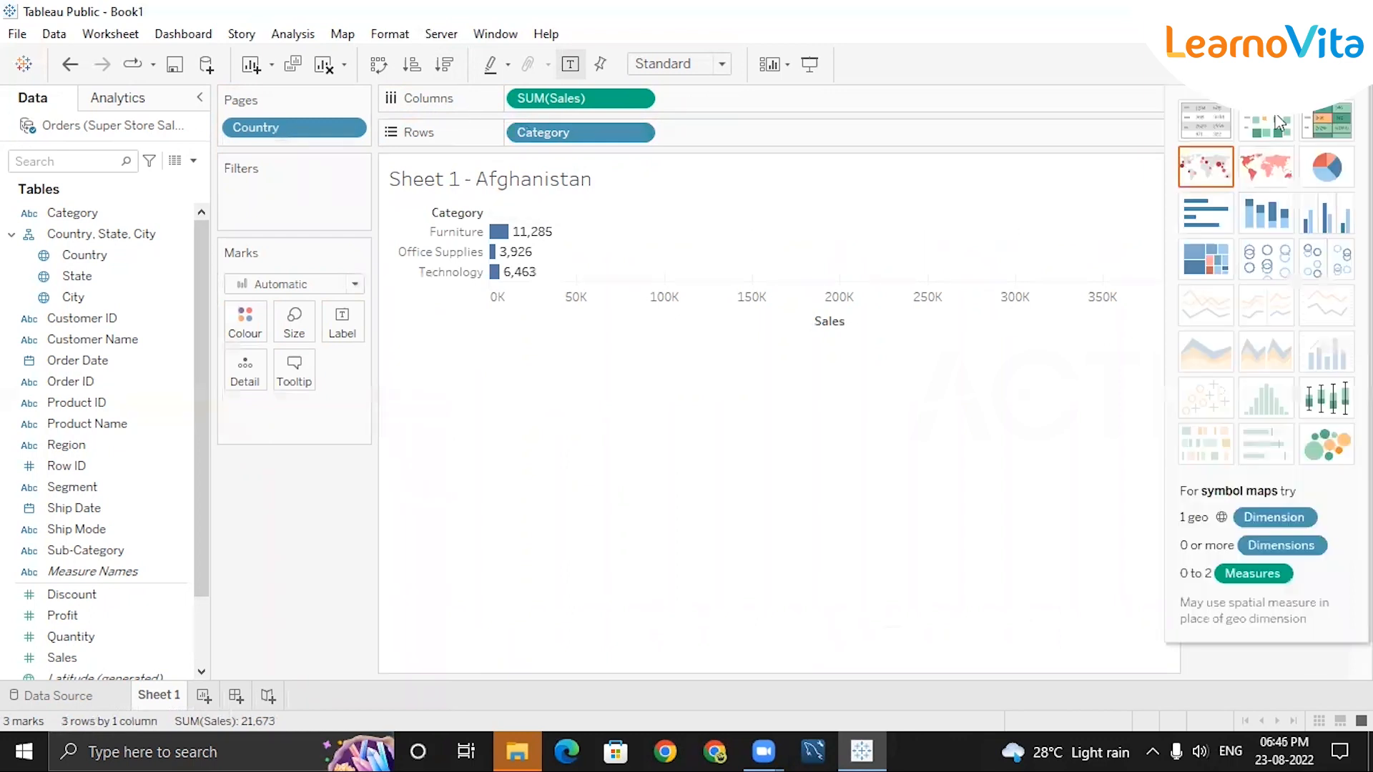
click(1326, 443)
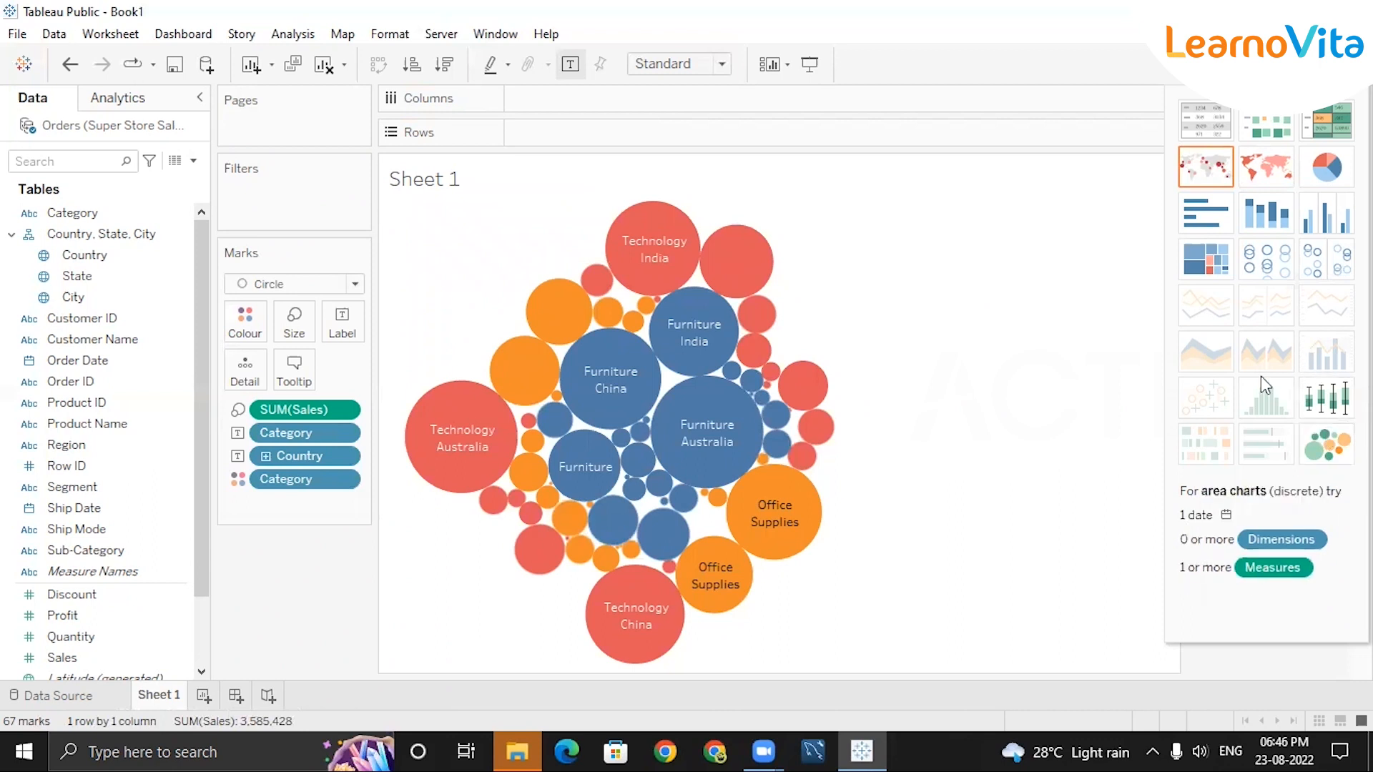
Try stacked bars and horizontal bars for sales by category and country, and page the horizontal bars by Country.
click(1259, 225)
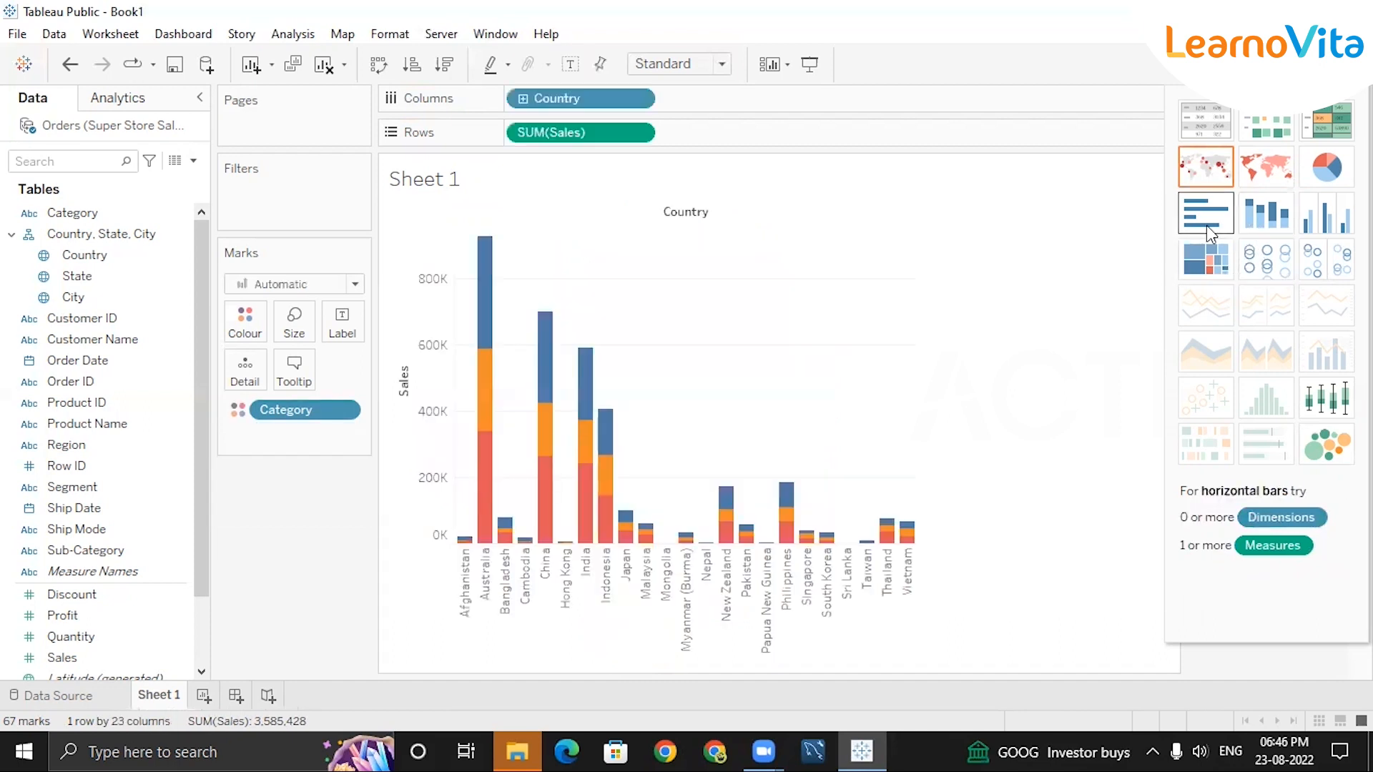
click(1207, 226)
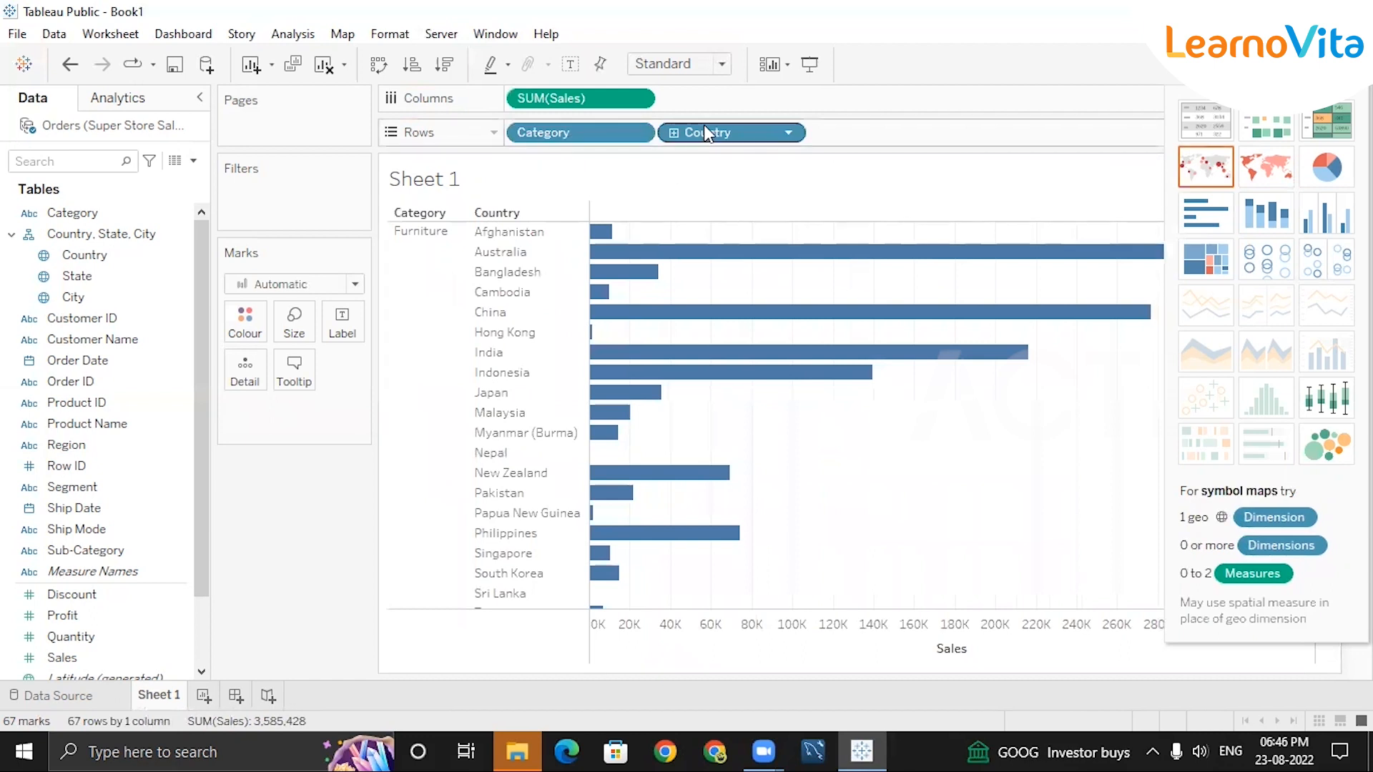
drag(679, 133, 297, 131)
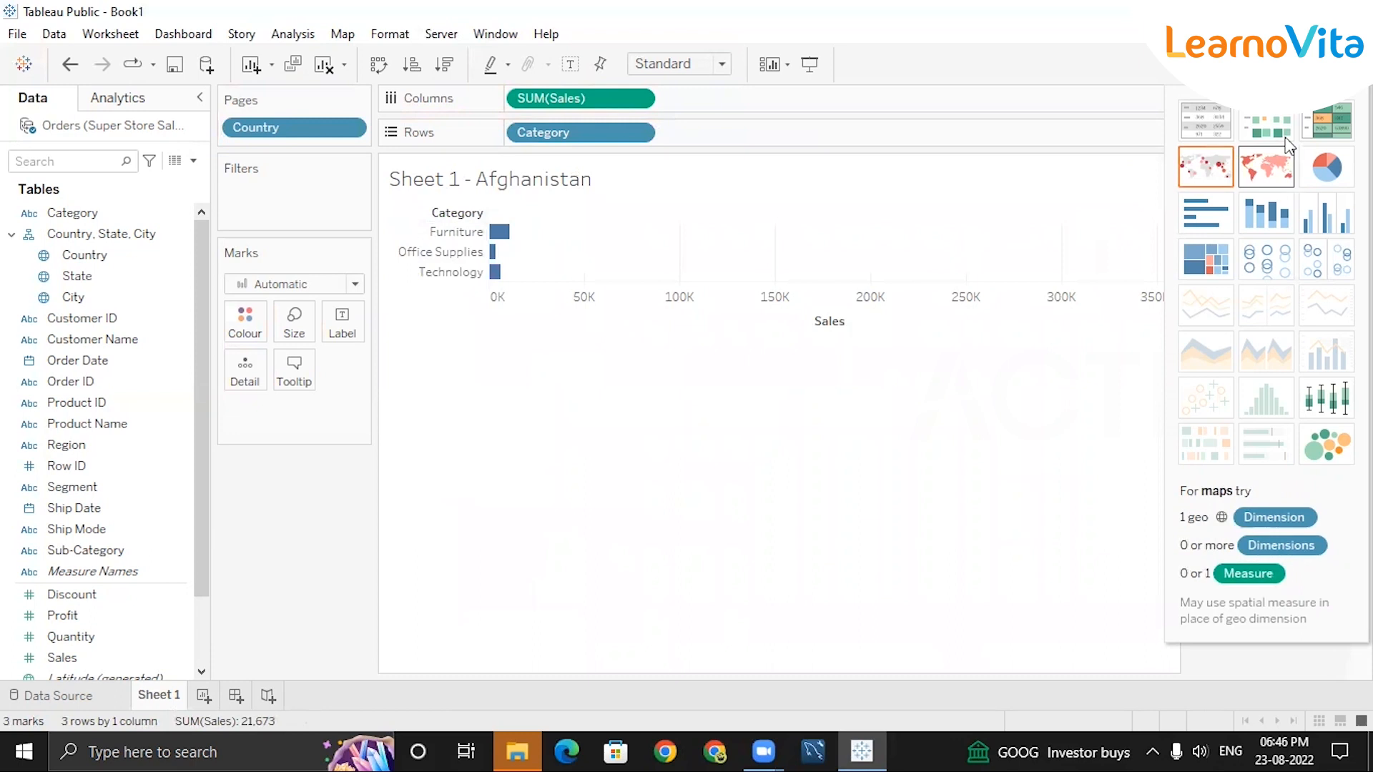
Change the view to a text table and then a highlight table, and page it by Country instead of showing countries as columns.
click(1206, 120)
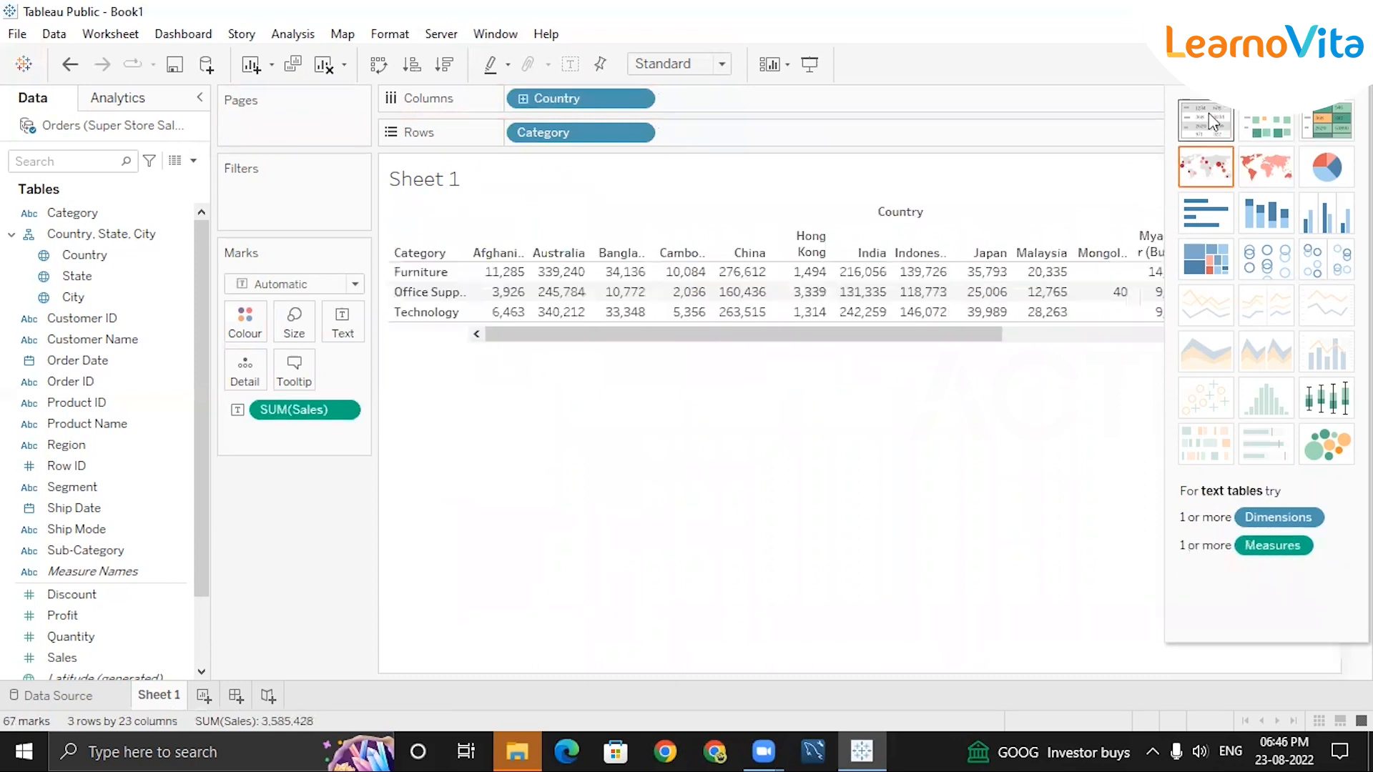
click(1314, 119)
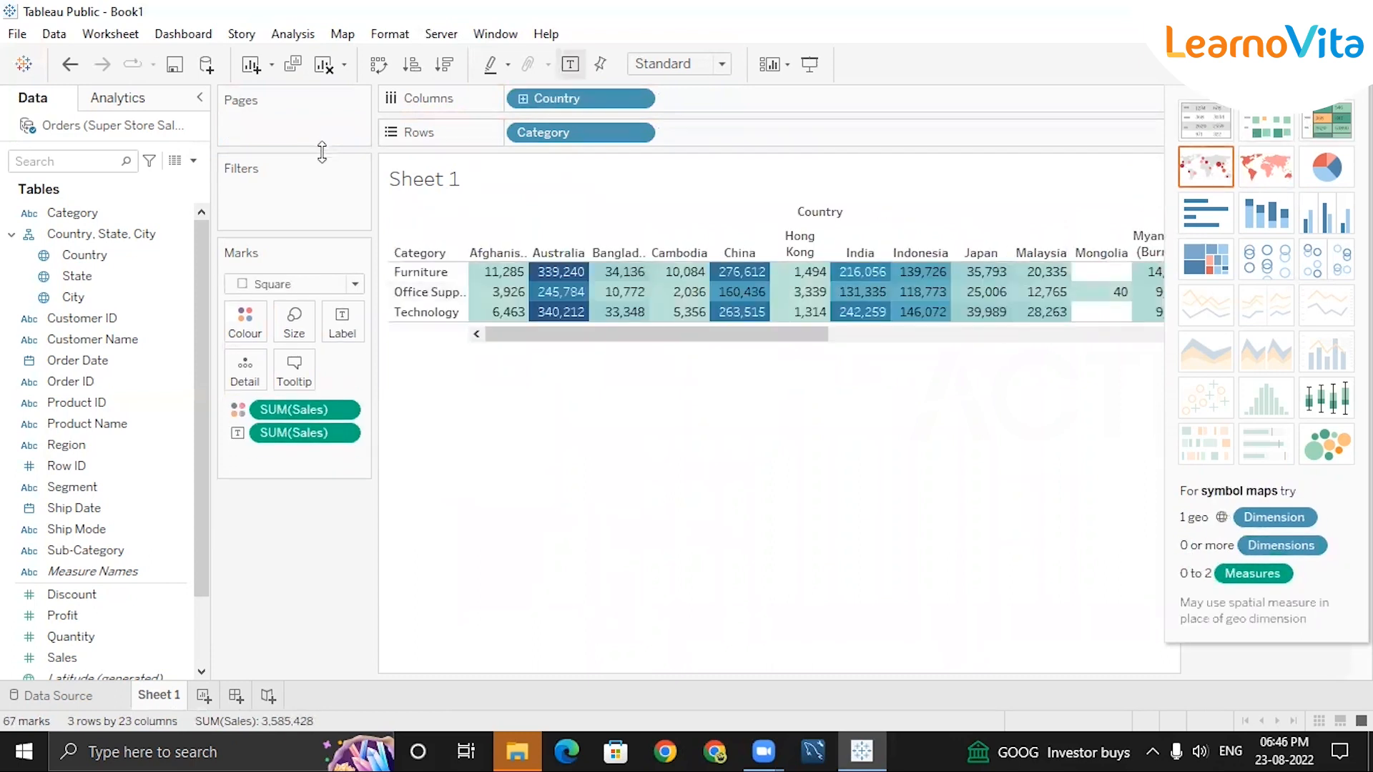
drag(608, 99, 322, 127)
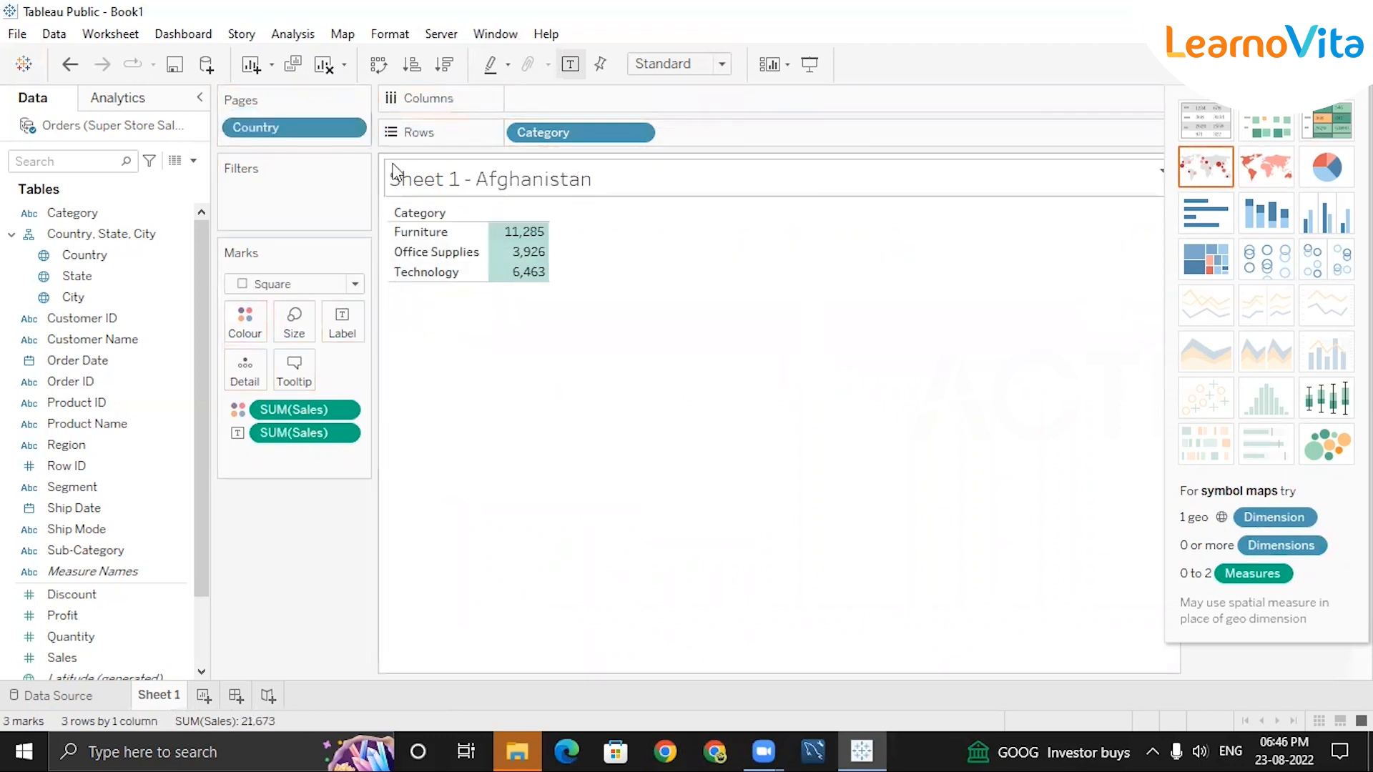
click(1329, 65)
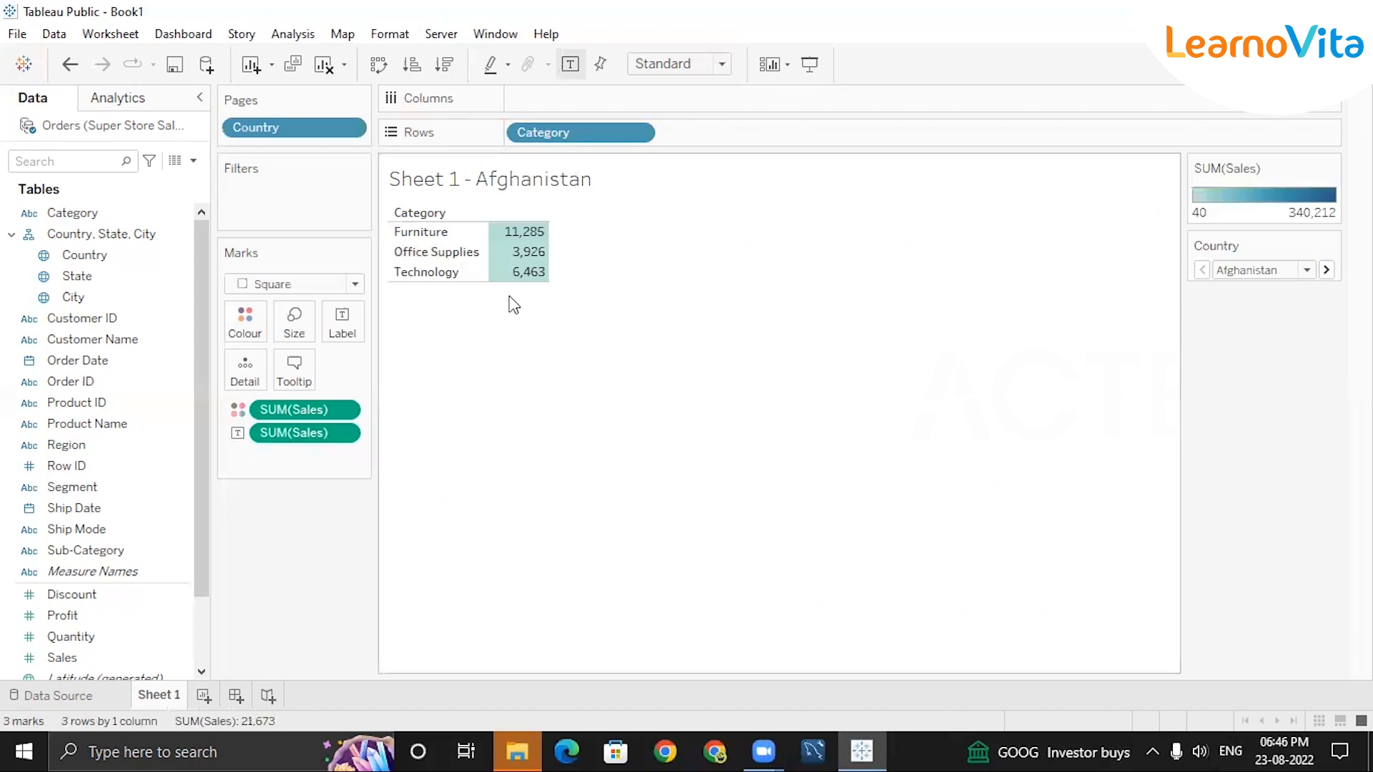
View the highlight table's country pages for Hong Kong, Cambodia and Japan.
click(1308, 273)
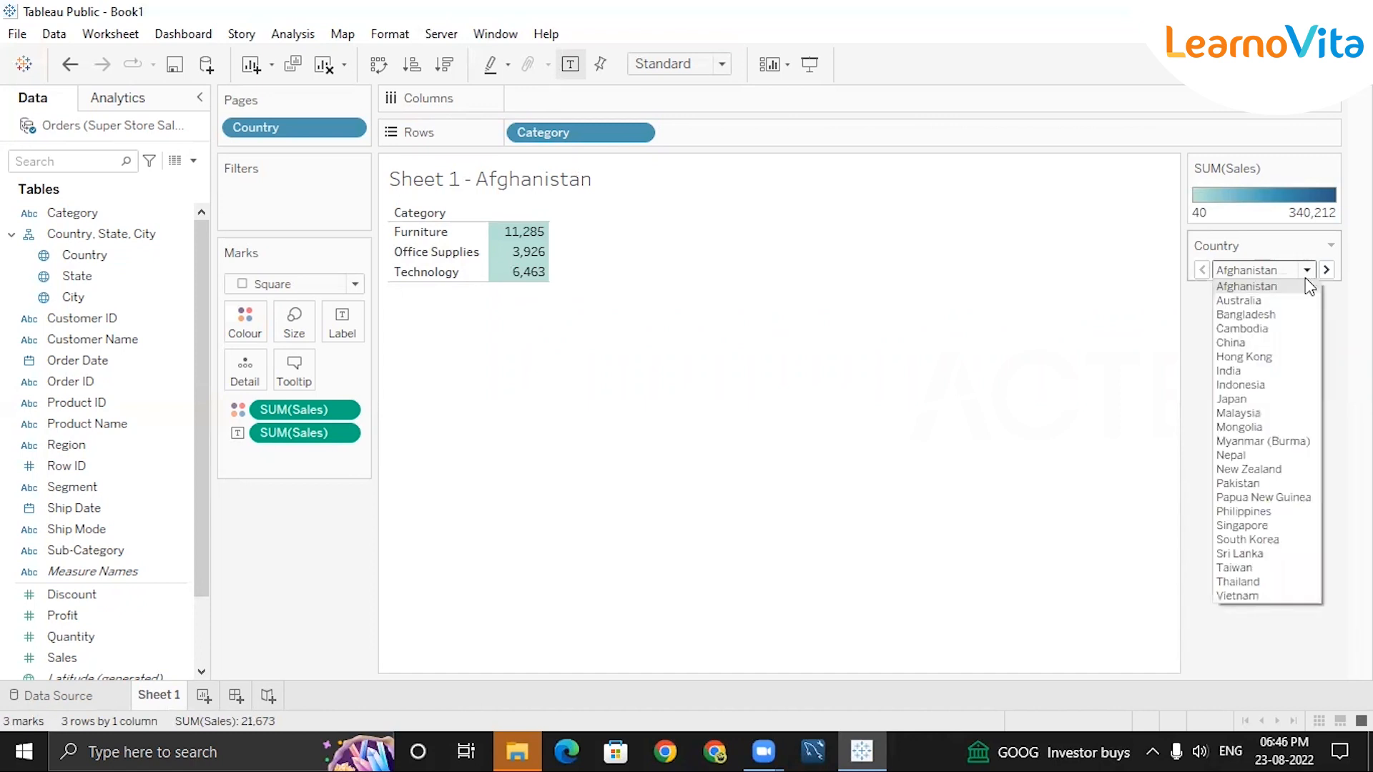
click(1289, 362)
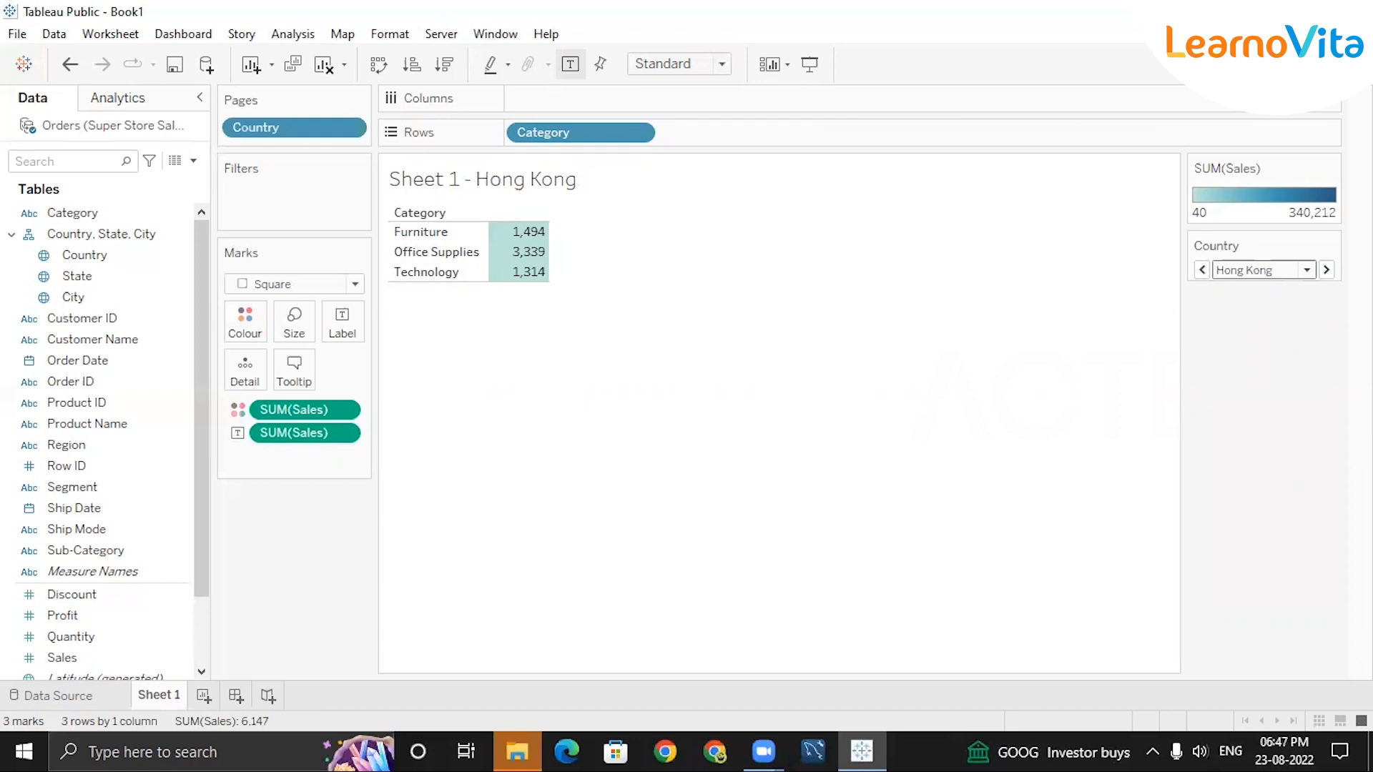
click(1308, 270)
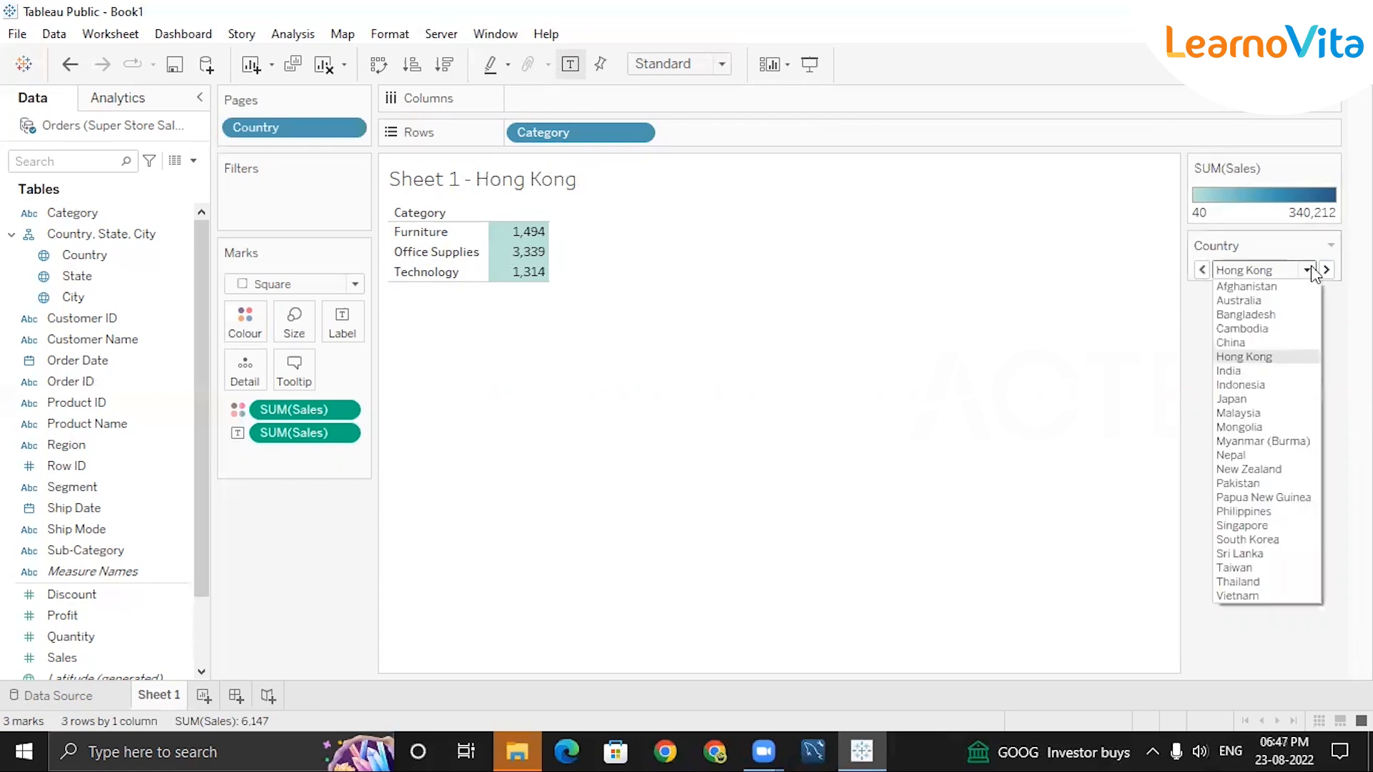
click(1243, 329)
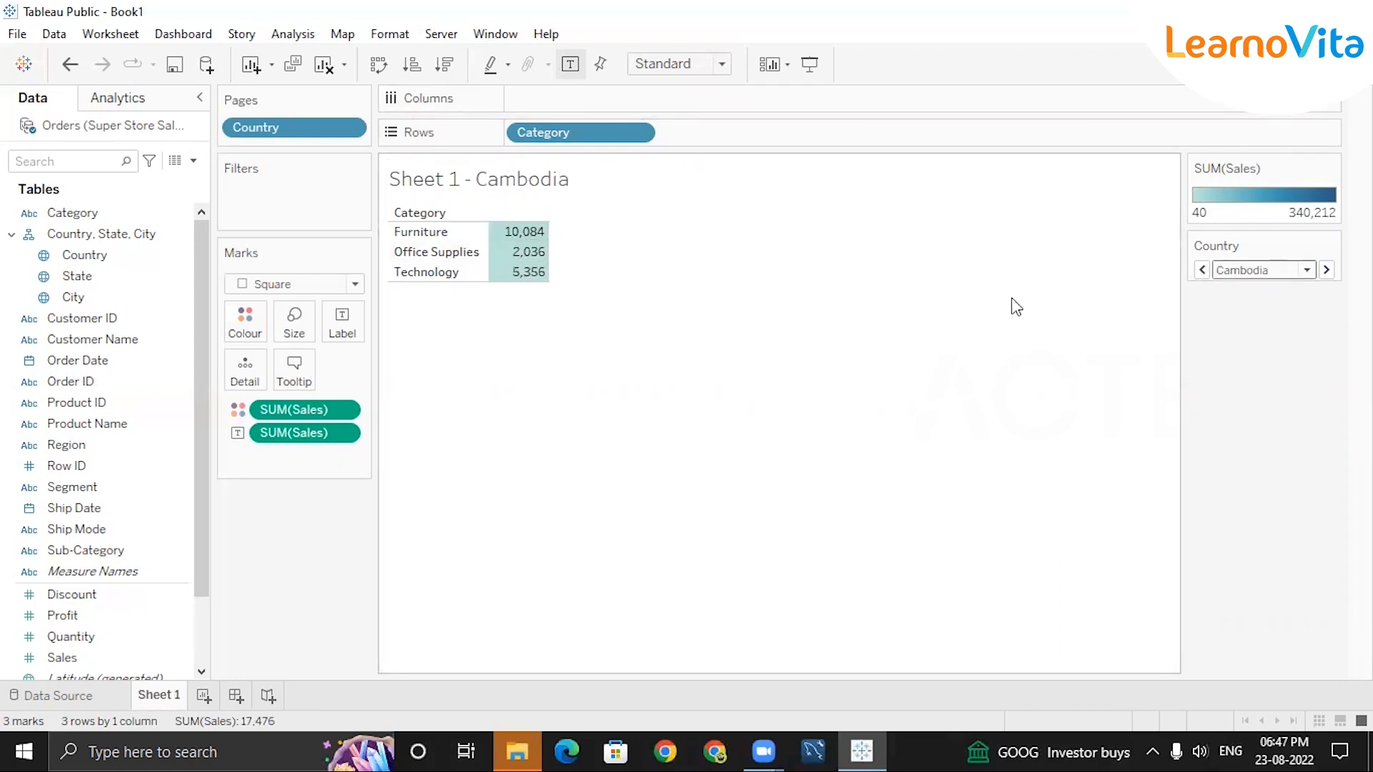
click(1307, 269)
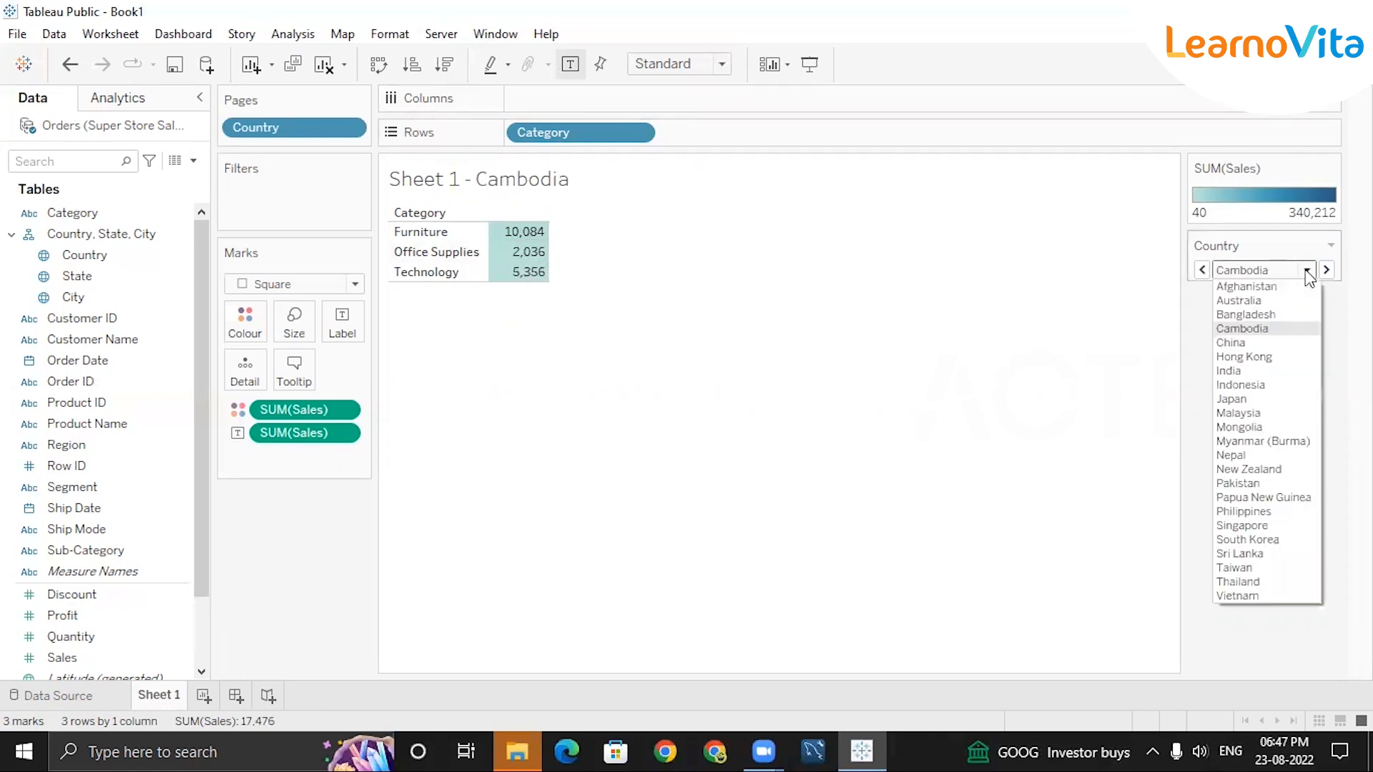
click(1253, 399)
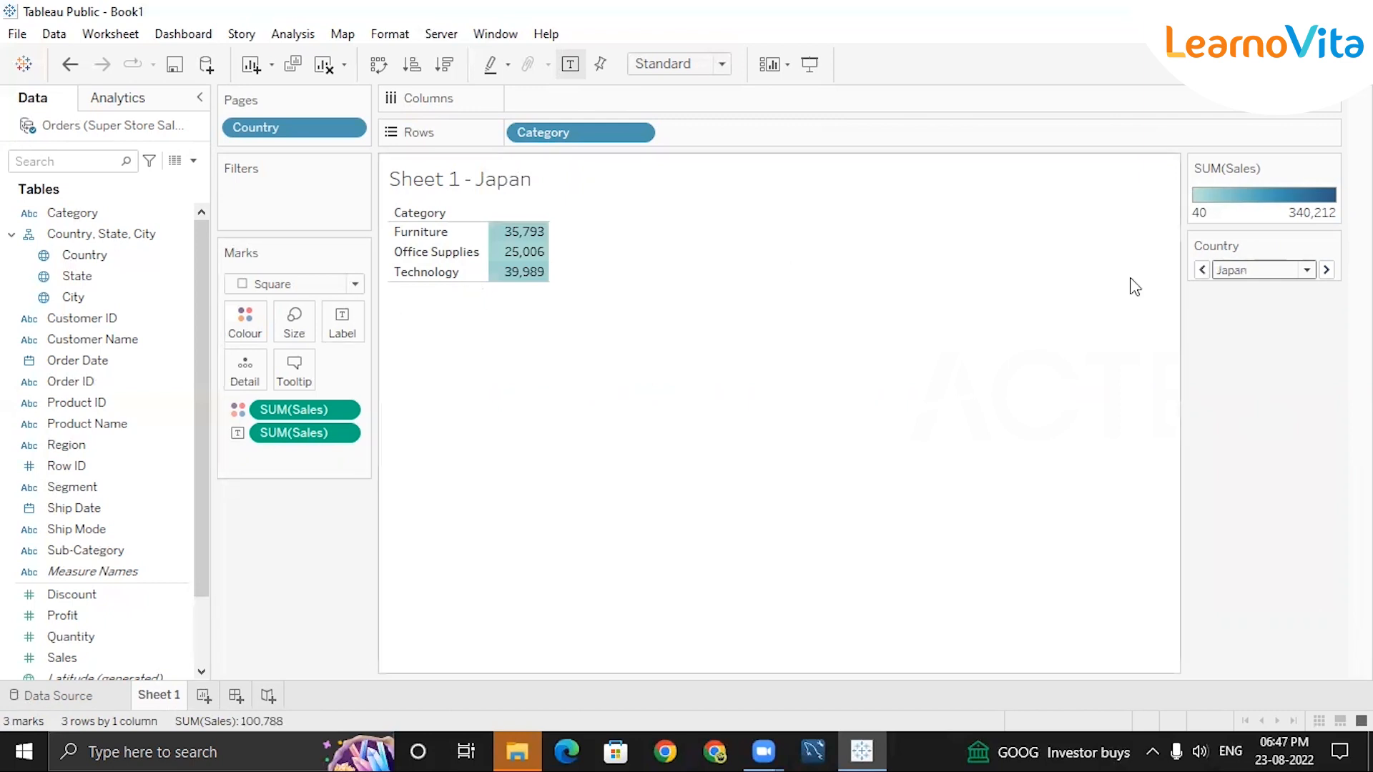
Step the country page through India and Afghanistan, and leave it on Indonesia.
click(1267, 272)
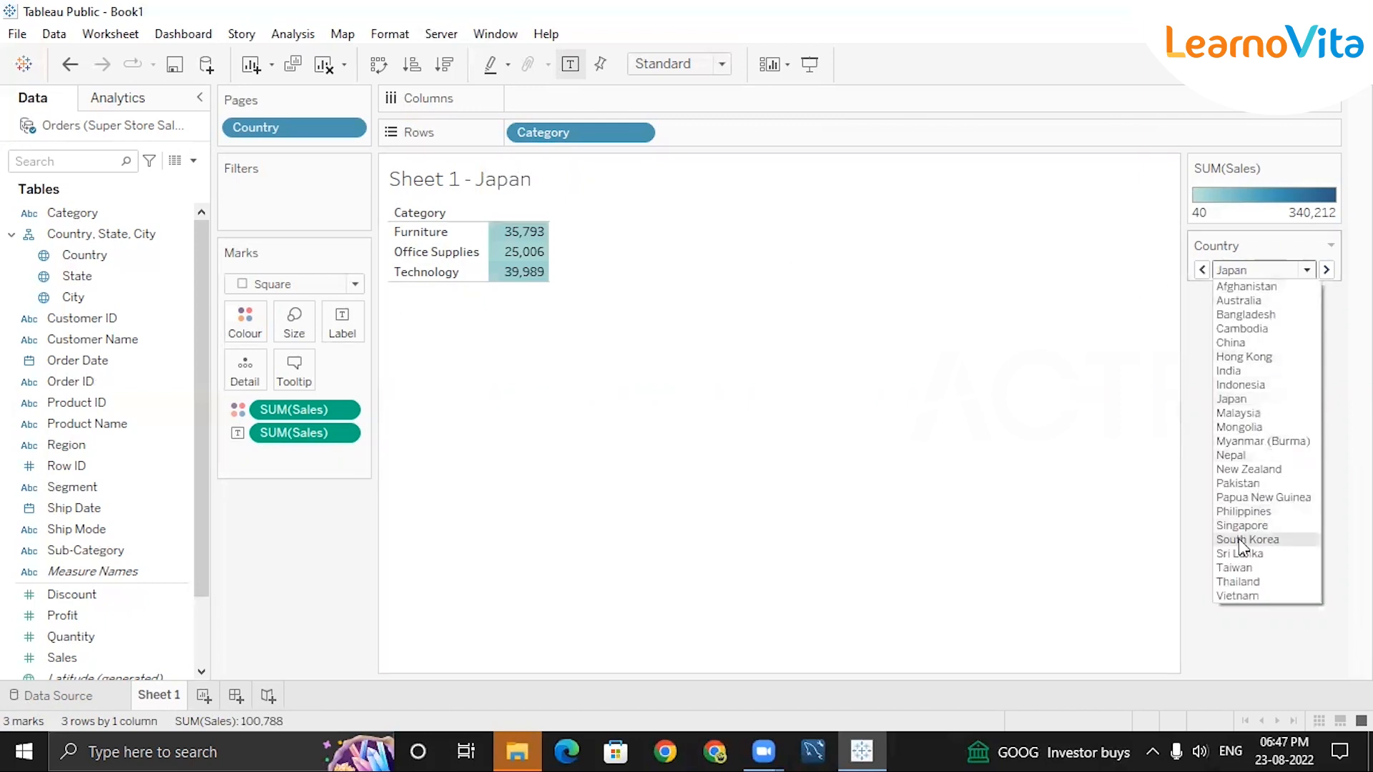
click(1229, 371)
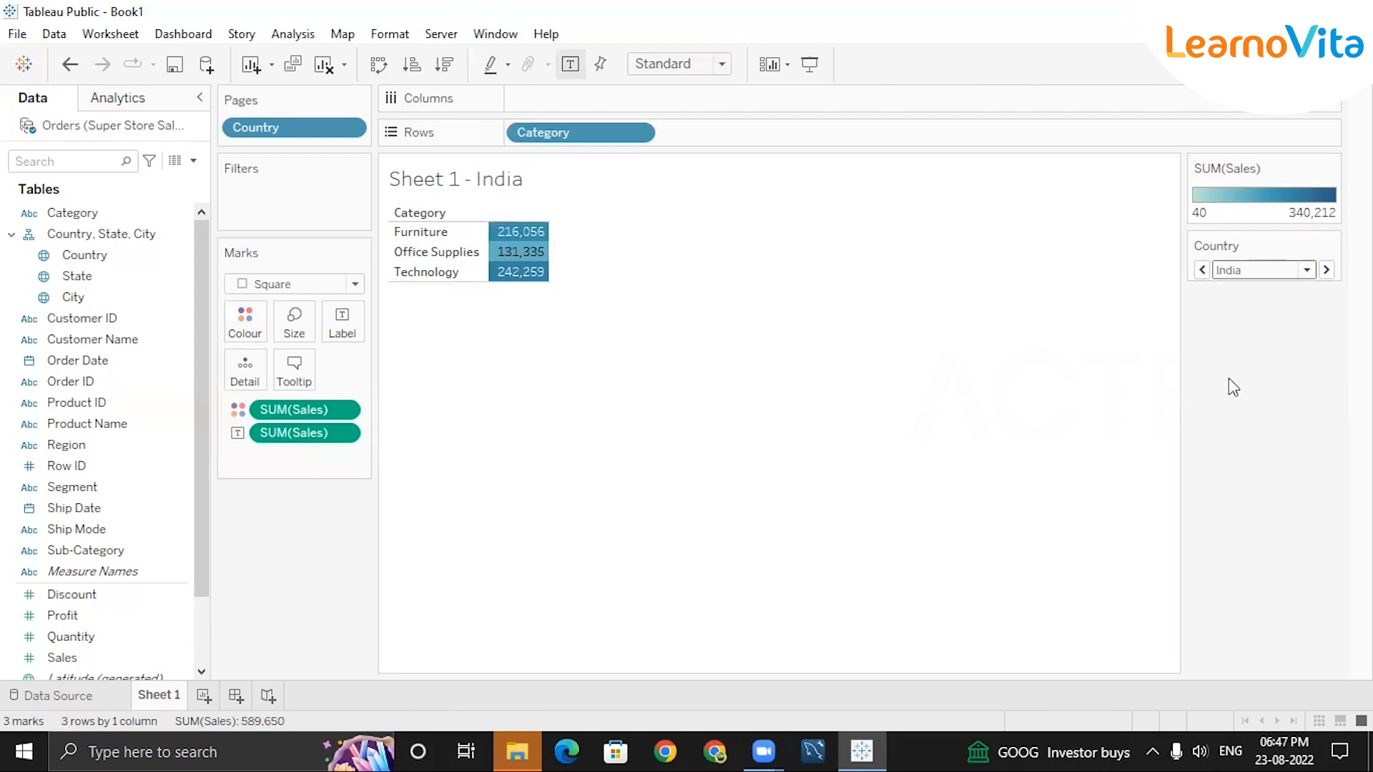
click(1305, 270)
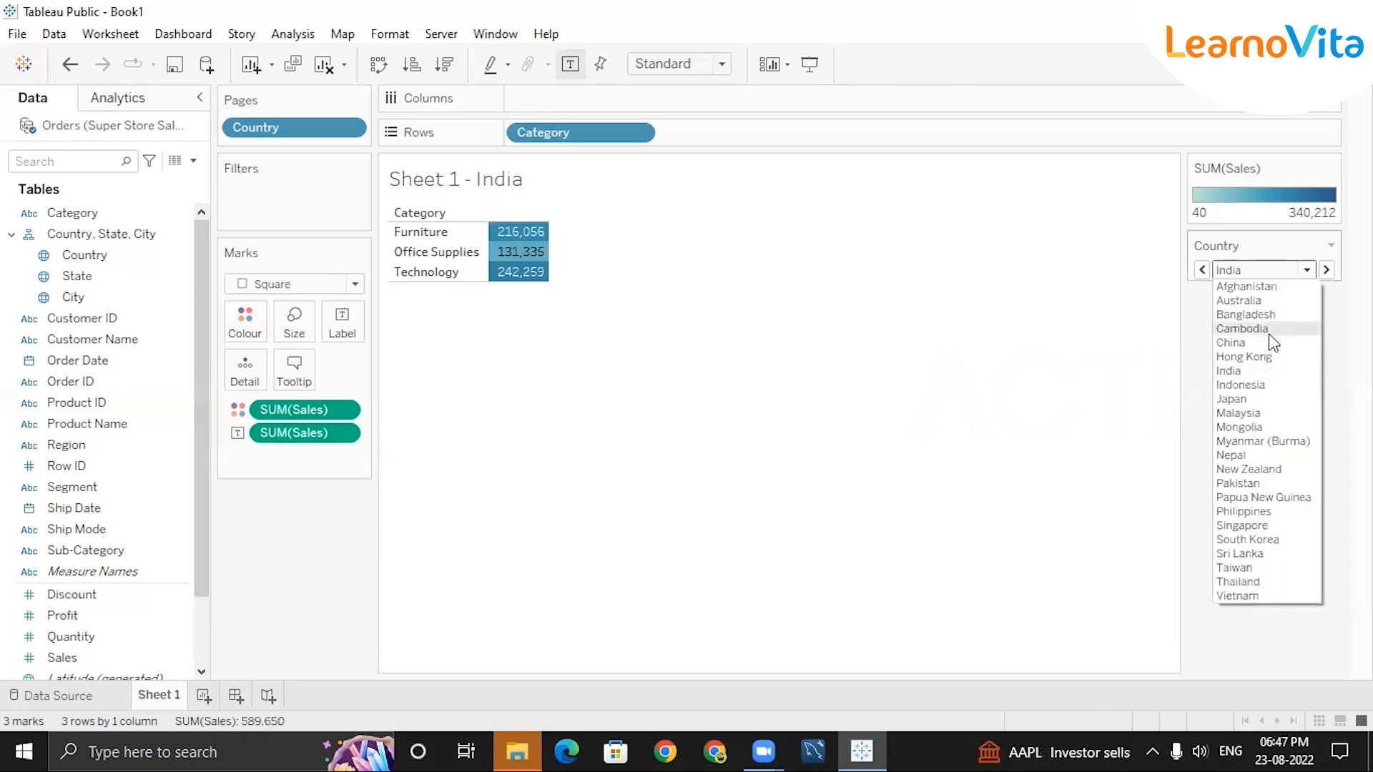
click(1250, 285)
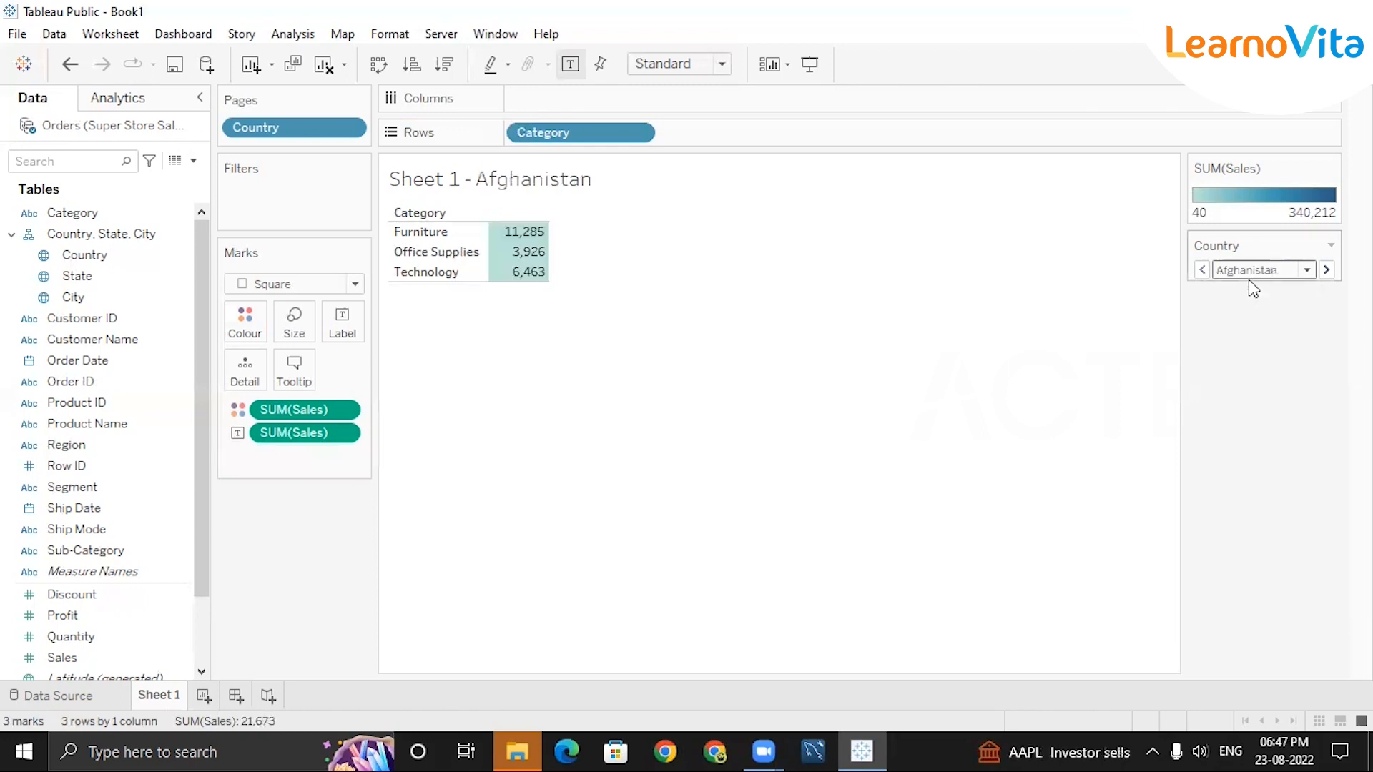
click(1256, 272)
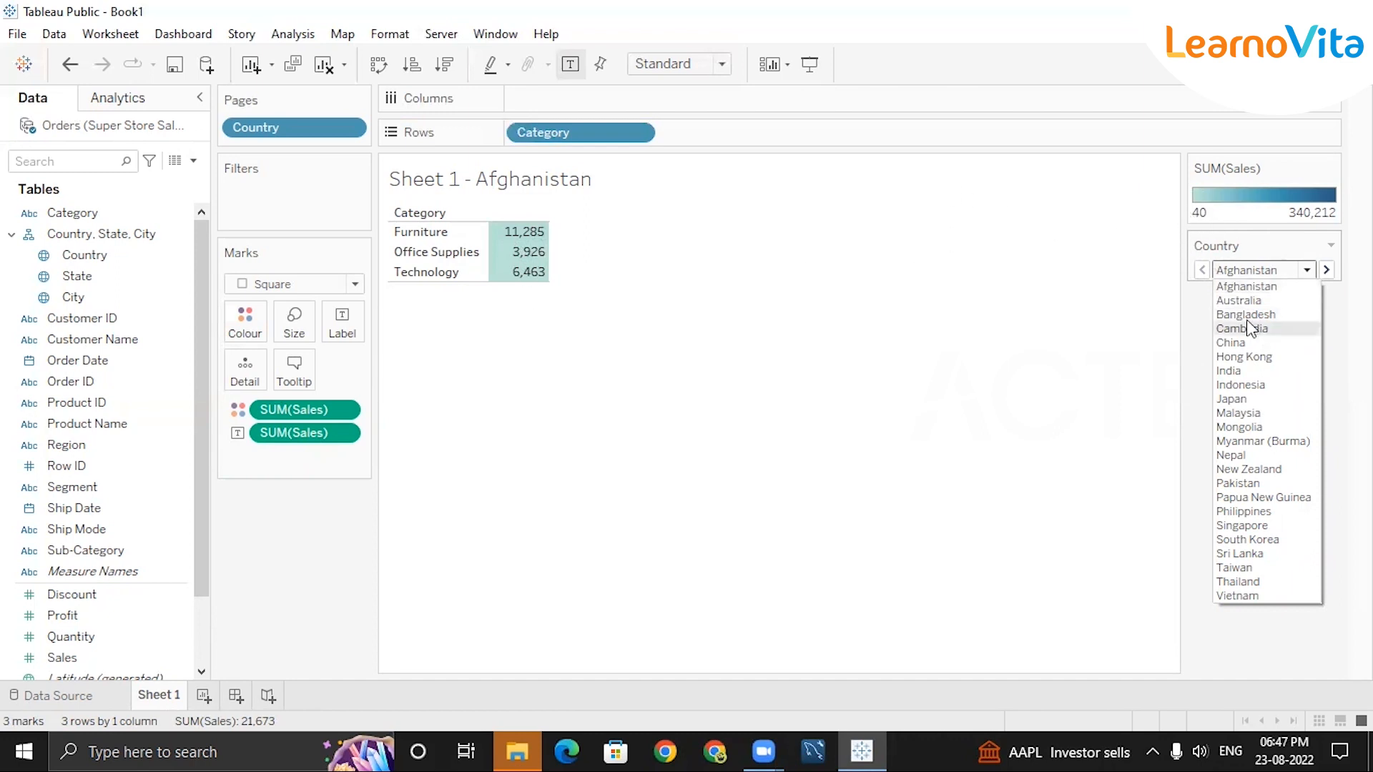
click(1237, 384)
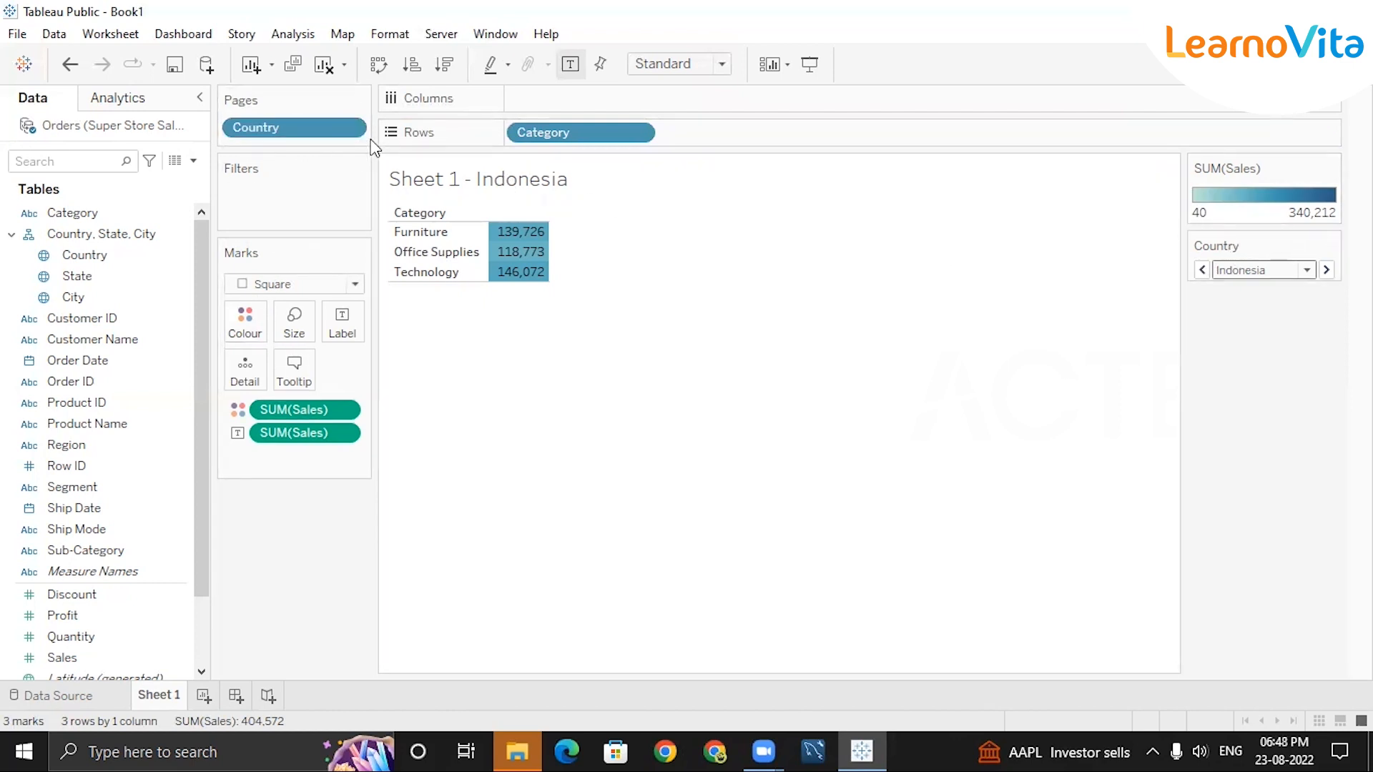
Filter the paged Country field to the top 10 by sum of Sales and check the list of remaining country pages.
click(349, 128)
click(334, 153)
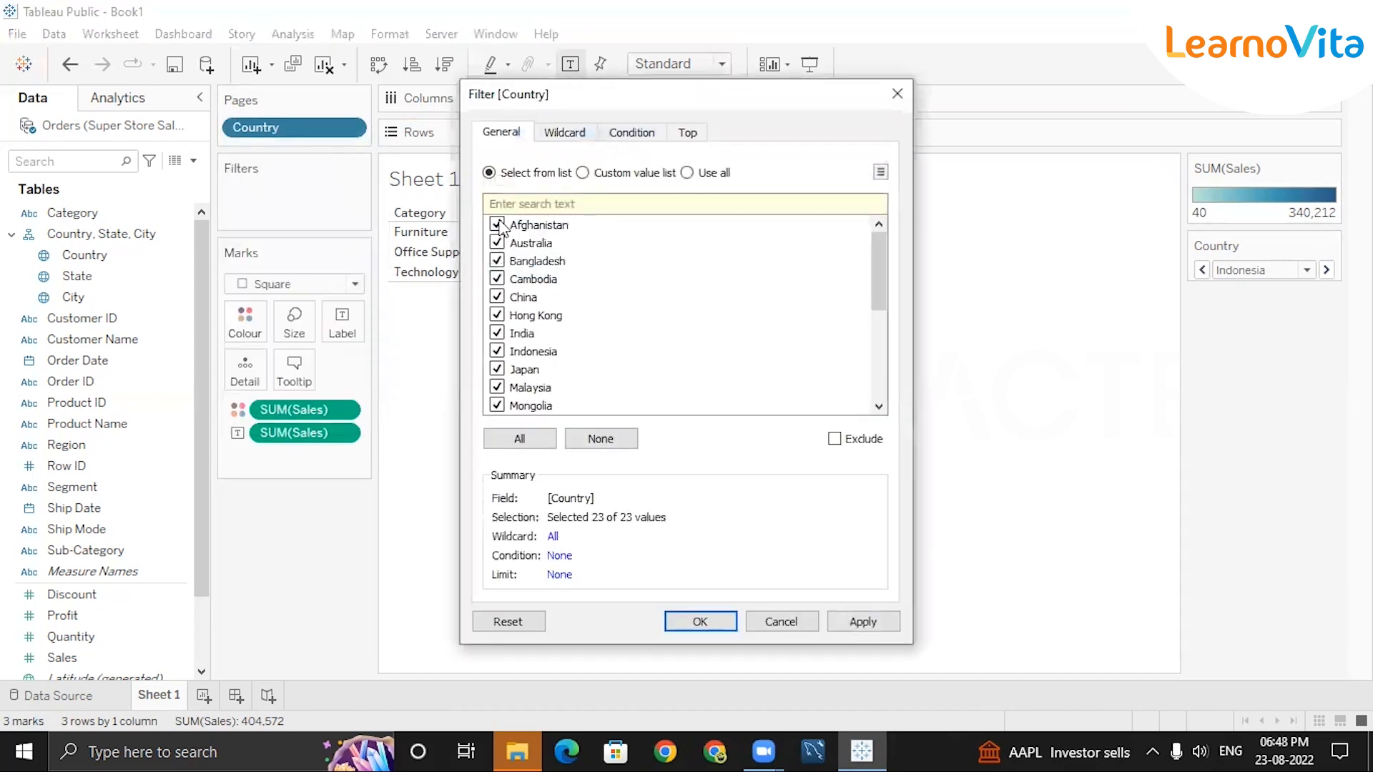
click(496, 296)
click(687, 134)
click(499, 184)
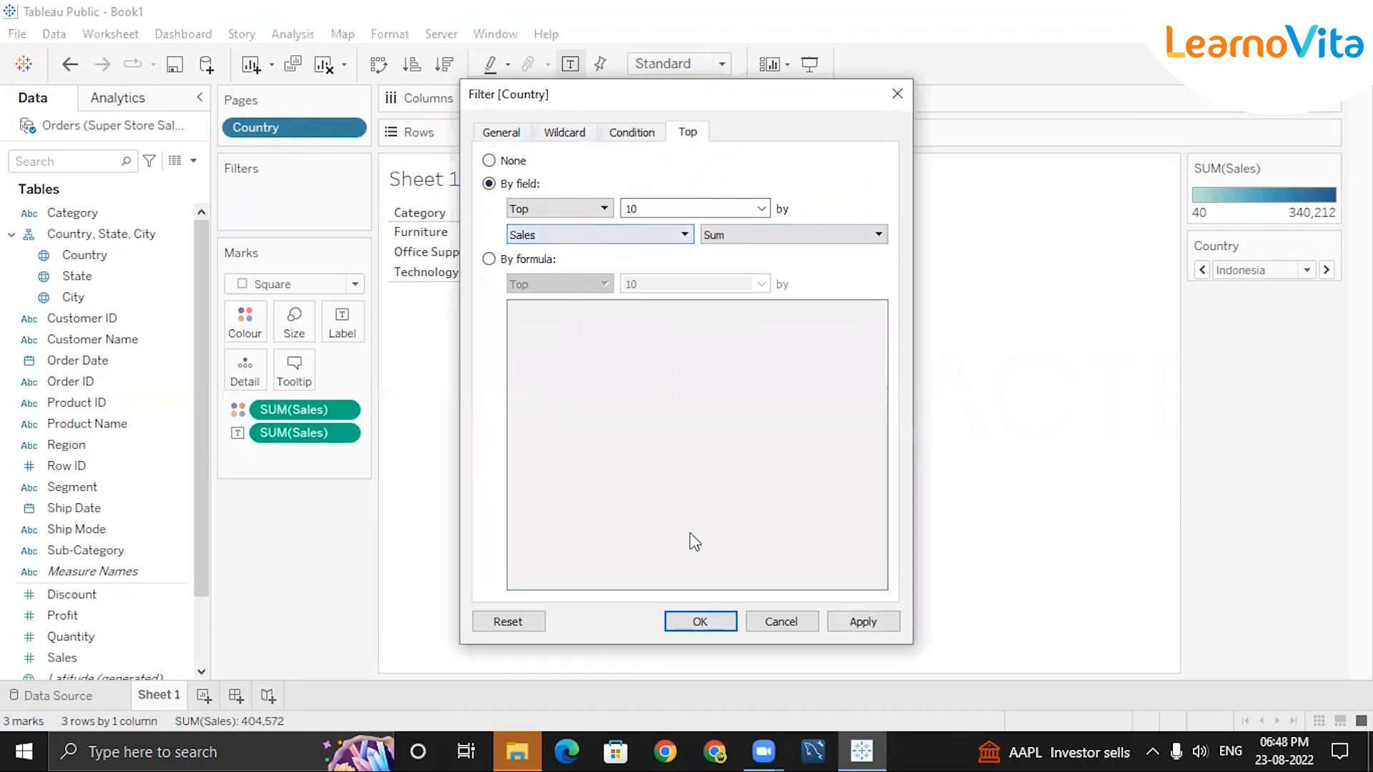
click(701, 622)
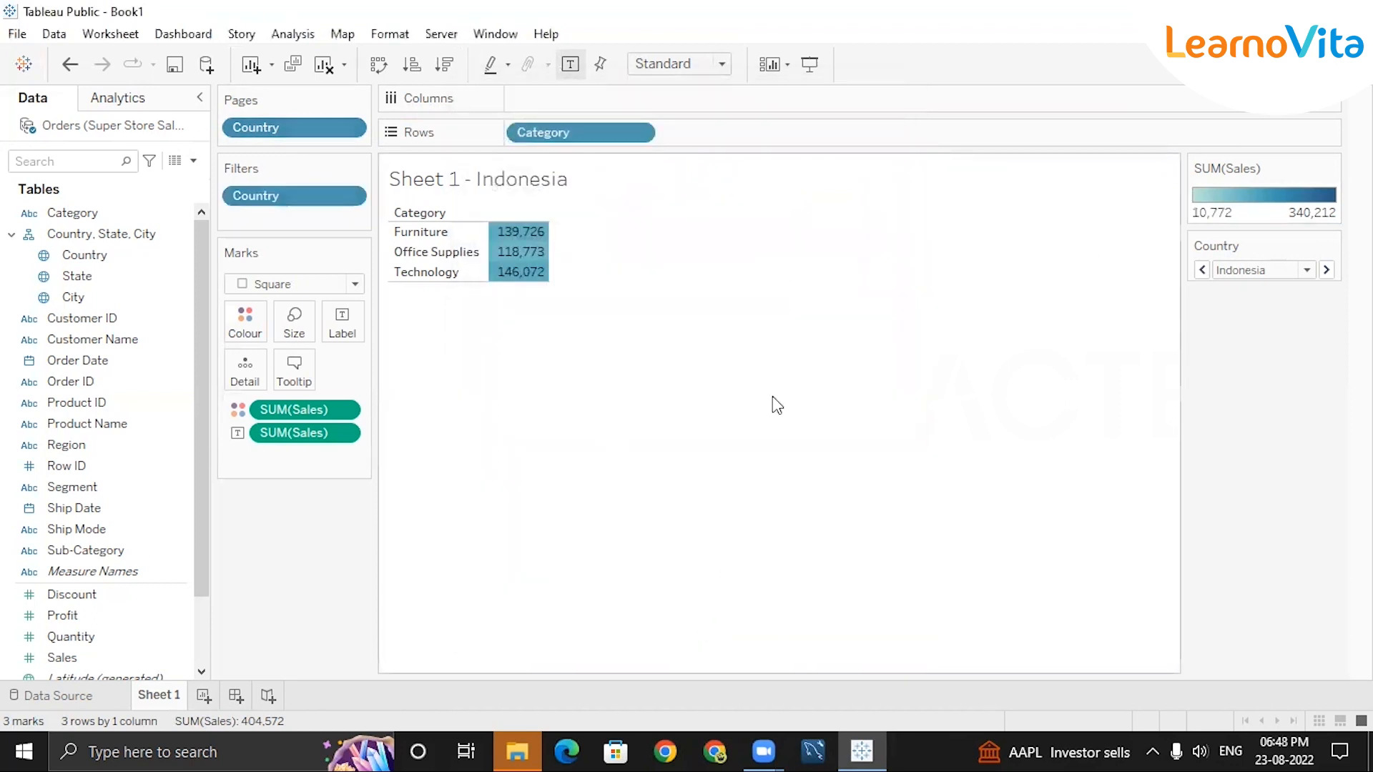
click(1306, 271)
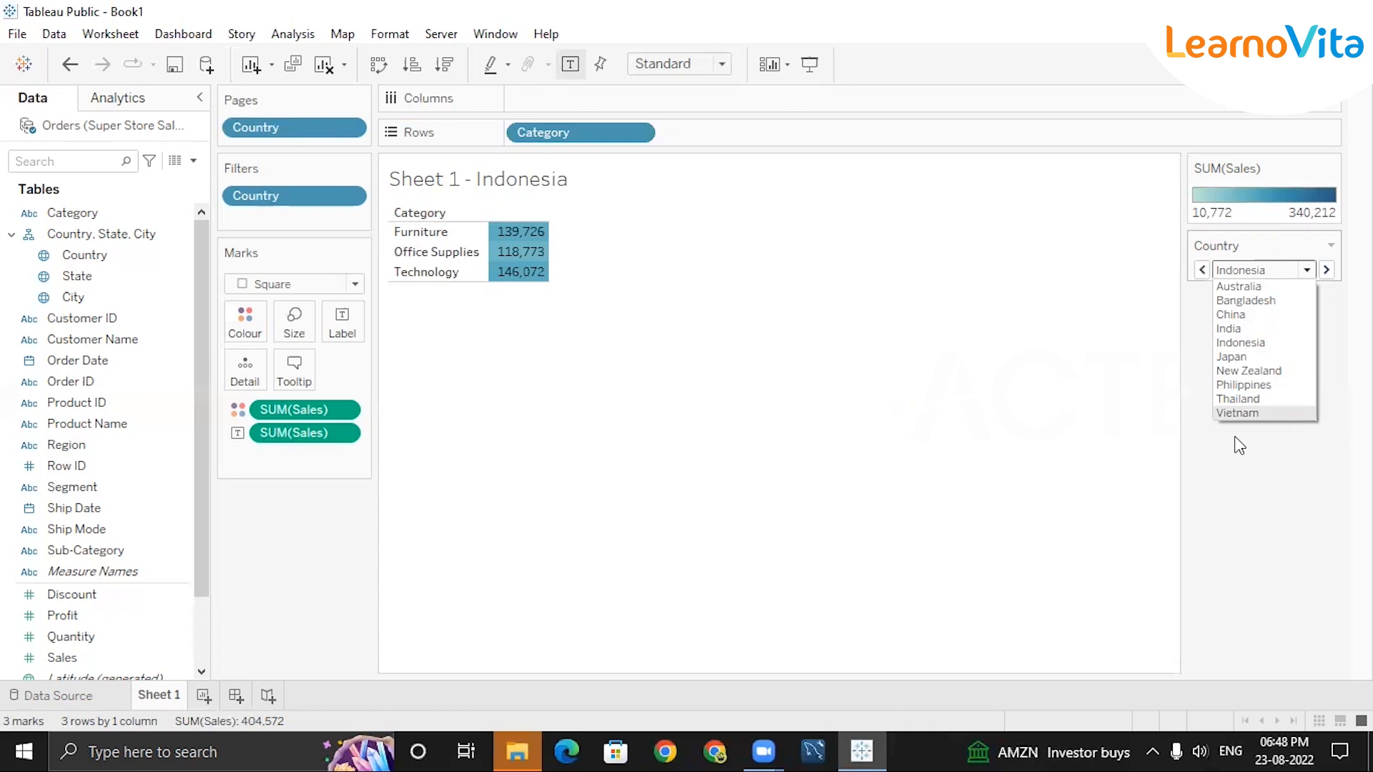
click(1292, 501)
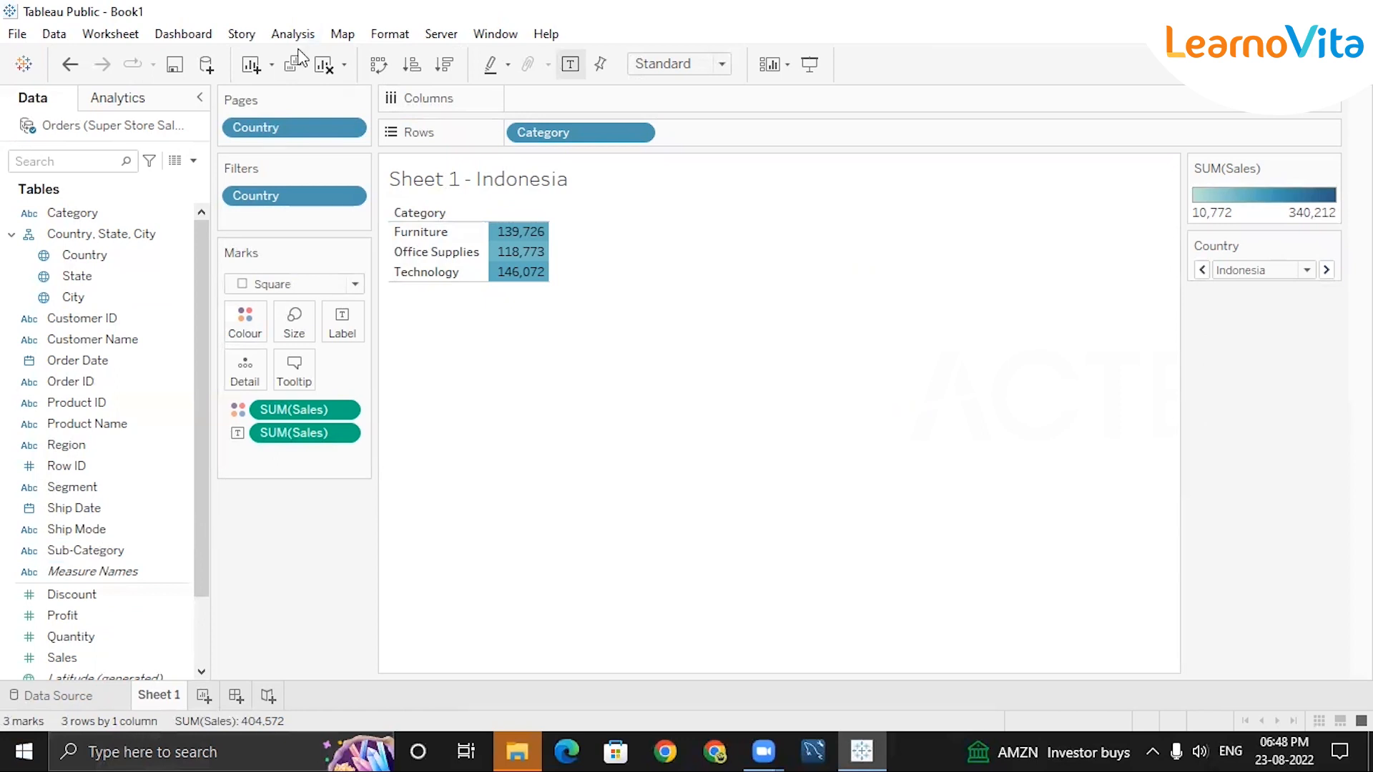